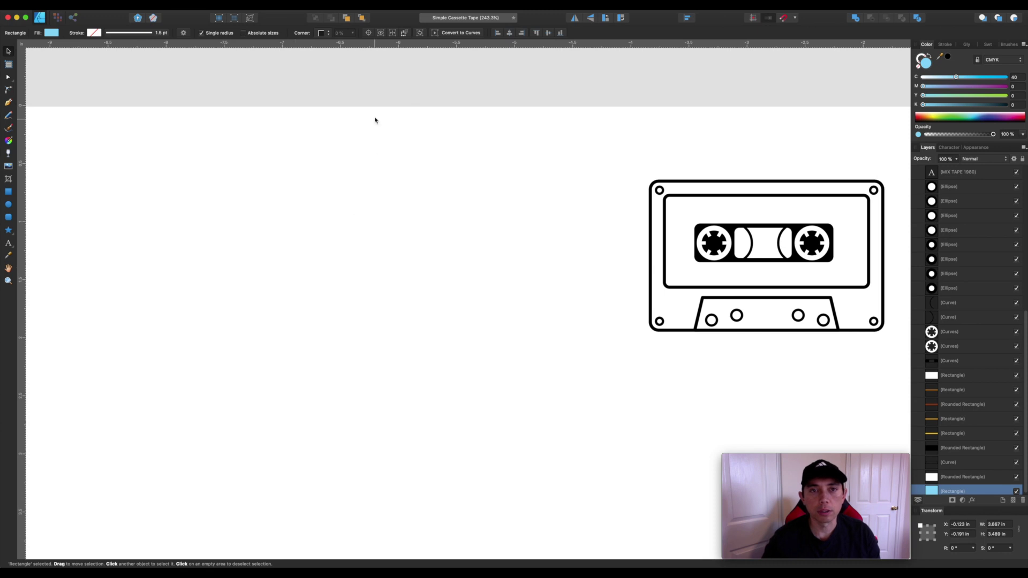
# Draw a wide rounded rectangle left of the reference cassette and lower its top edge slightly
pyautogui.click(372, 91)
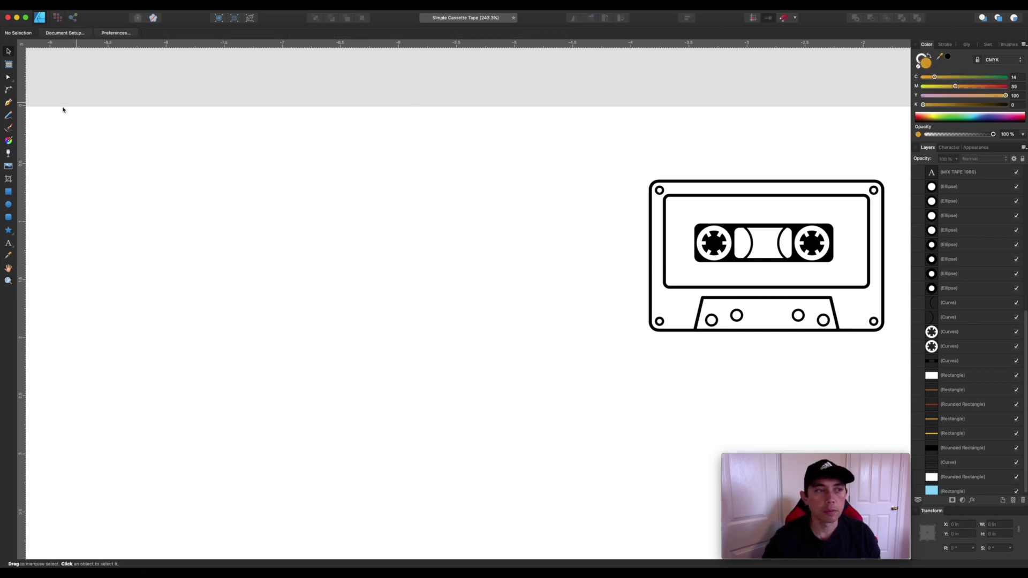
pyautogui.click(9, 218)
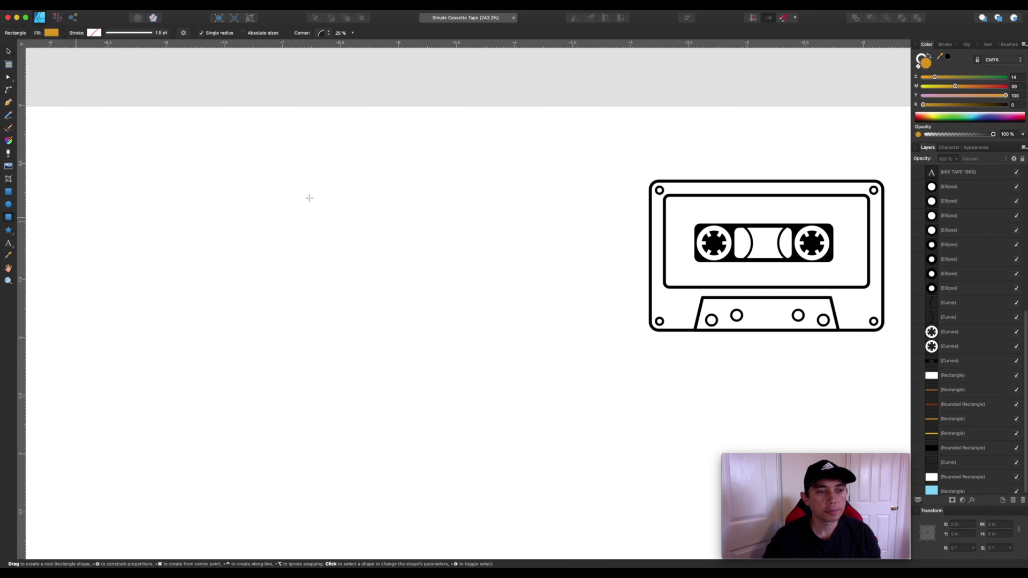
pyautogui.moveTo(333, 166); pyautogui.dragTo(604, 339)
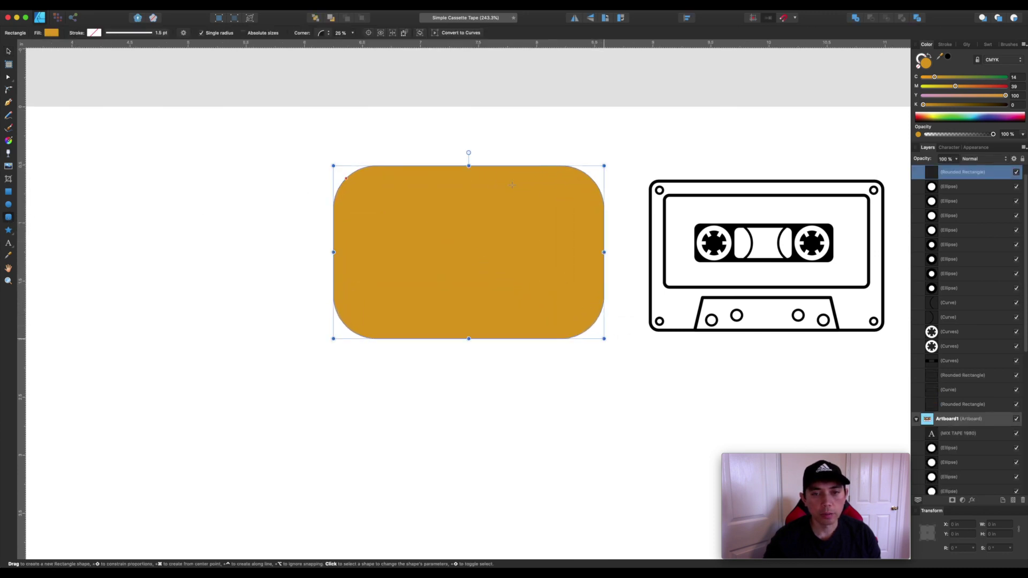
pyautogui.moveTo(469, 166); pyautogui.dragTo(469, 173)
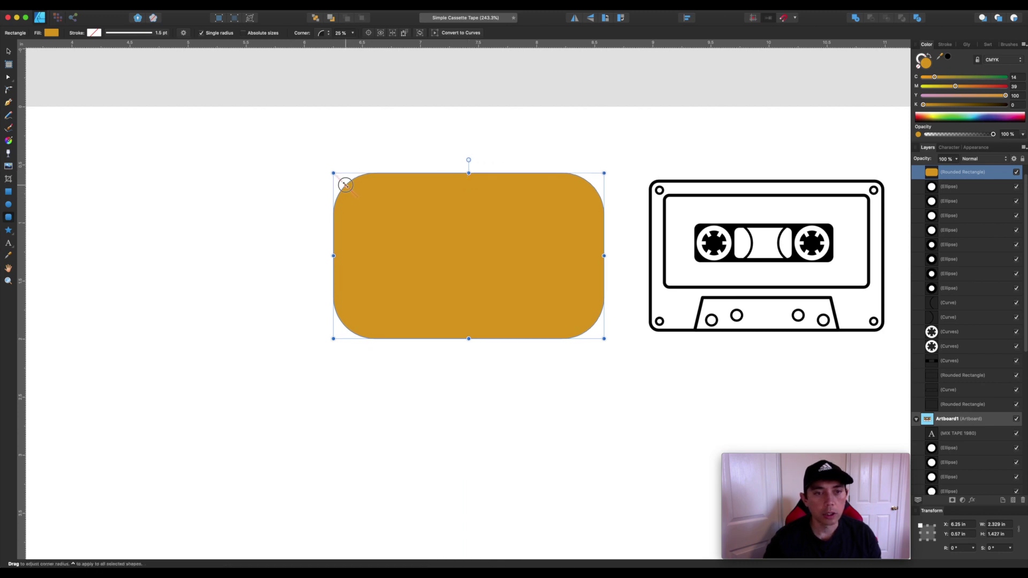
# Reduce the rectangle's corner radius to about 6% for only slightly rounded corners
pyautogui.moveTo(343, 184)
pyautogui.mouseDown()
pyautogui.moveTo(327, 172)
pyautogui.moveTo(377, 217)
pyautogui.moveTo(335, 175)
pyautogui.mouseUp()
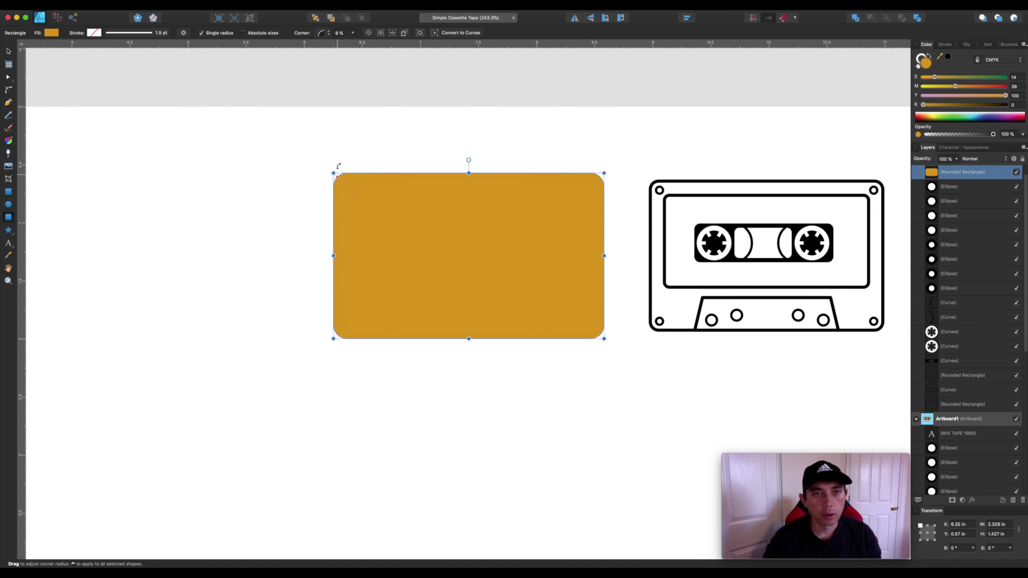
pyautogui.click(353, 34)
pyautogui.moveTo(350, 43)
pyautogui.mouseDown()
pyautogui.moveTo(360, 43)
pyautogui.moveTo(346, 43)
pyautogui.mouseUp()
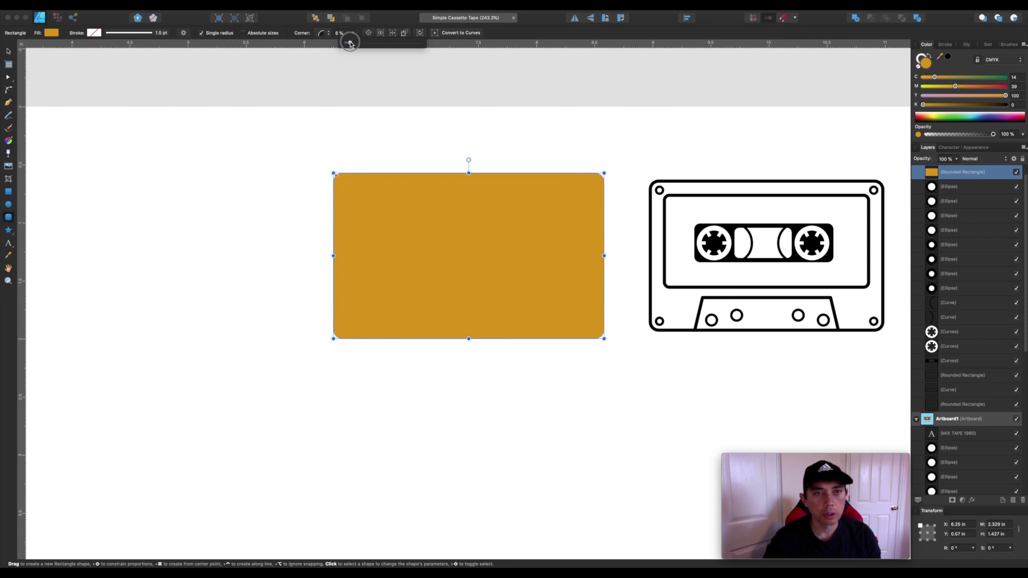
pyautogui.moveTo(350, 43); pyautogui.dragTo(350, 43)
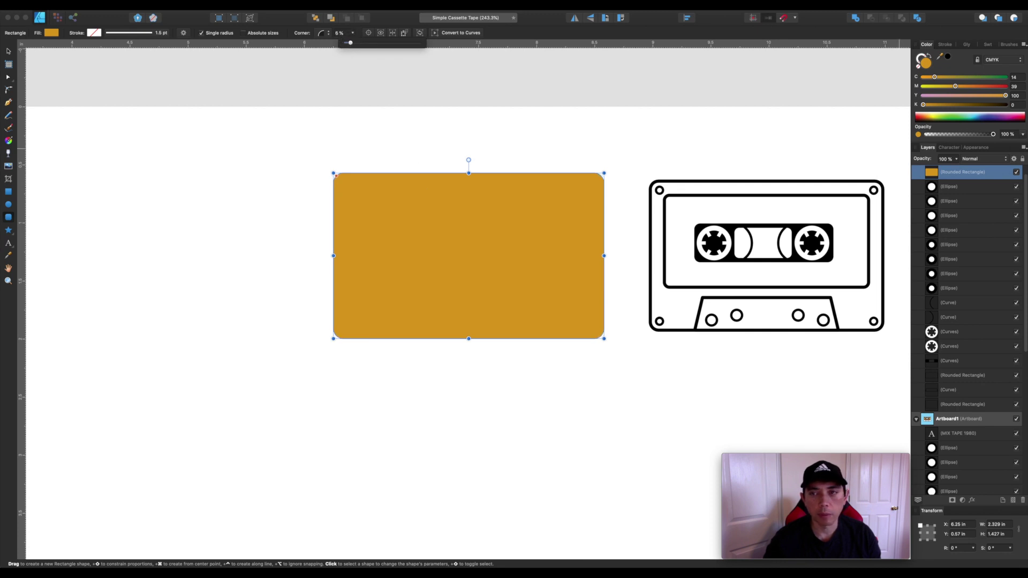
# Set the fill CMY to 0 for white and the outline CMYK to 100 for pure black
pyautogui.click(923, 77)
pyautogui.click(923, 86)
pyautogui.click(923, 96)
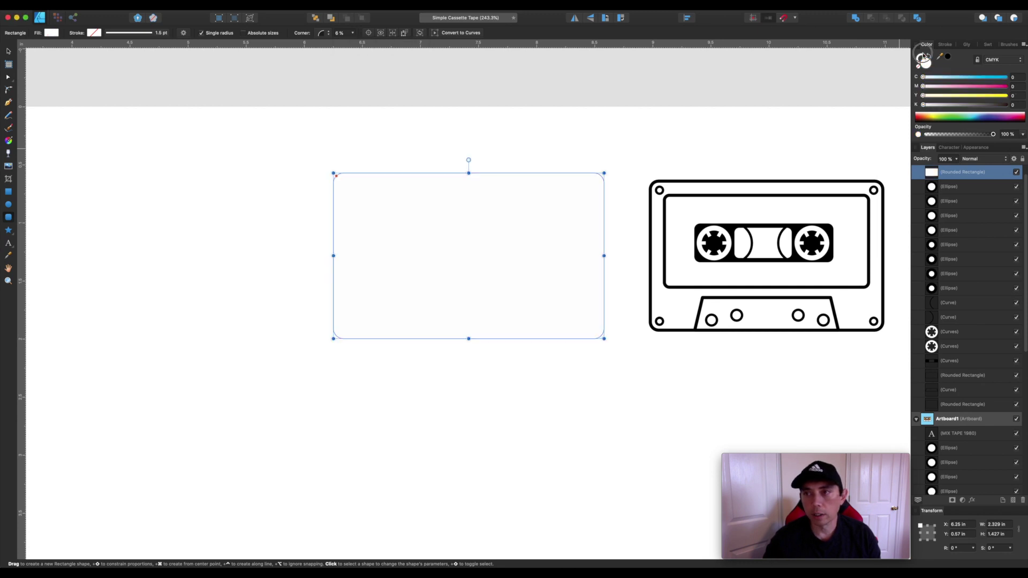
pyautogui.click(923, 58)
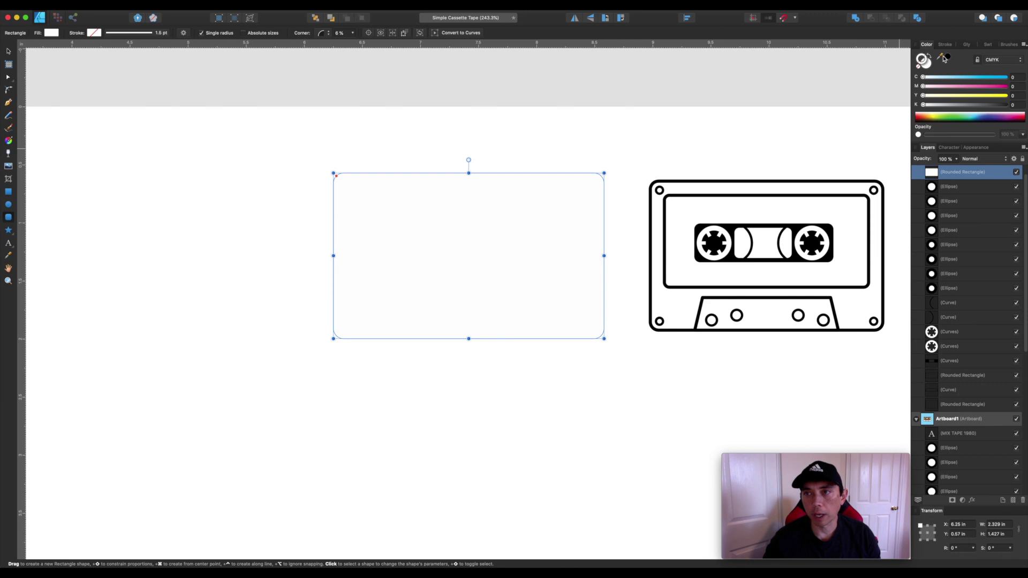
pyautogui.click(948, 56)
pyautogui.click(1004, 77)
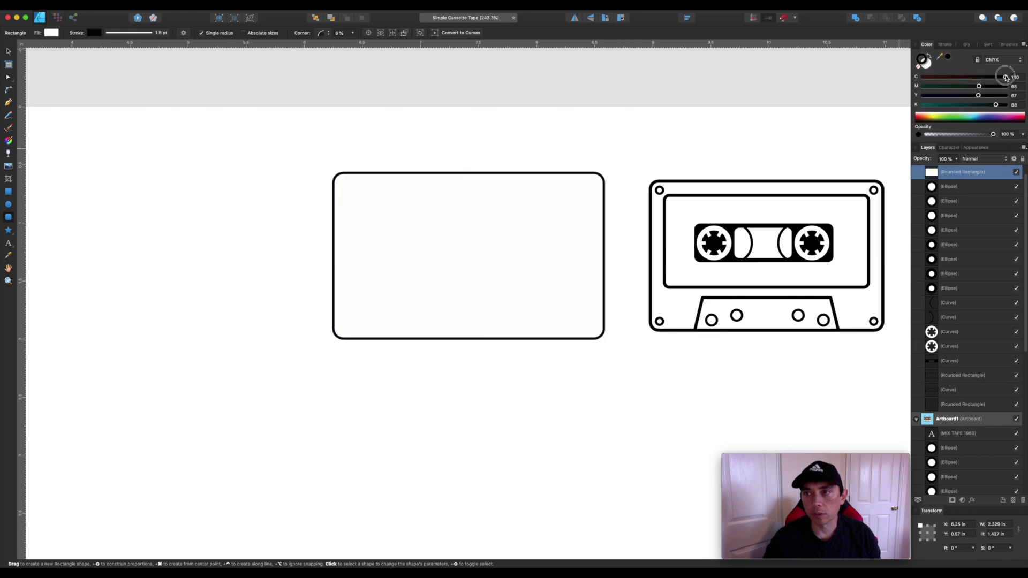
pyautogui.click(1005, 87)
pyautogui.click(1007, 95)
pyautogui.click(1007, 105)
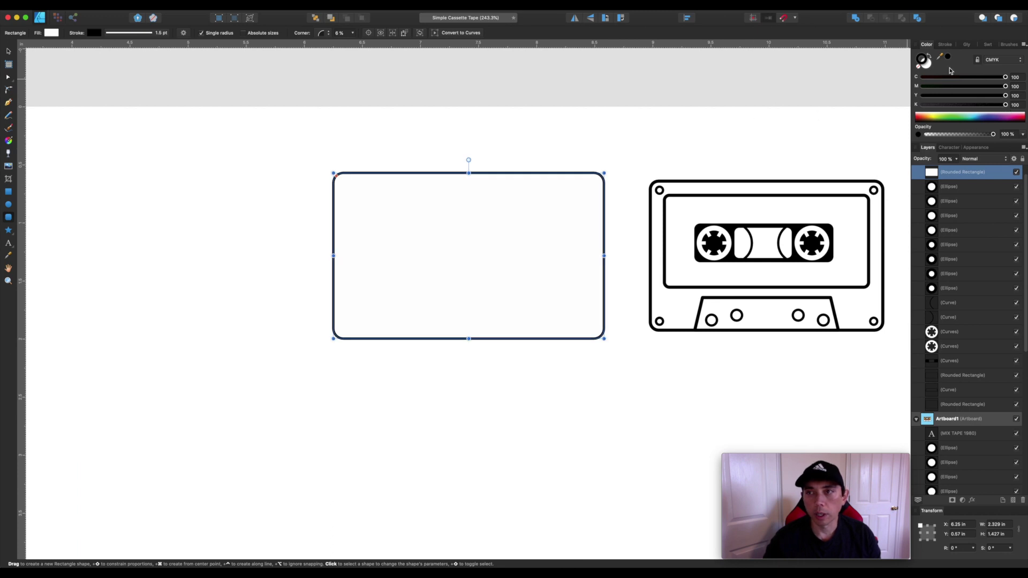
# Set the outline width to 2 pt and nudge the top edge down
pyautogui.click(947, 44)
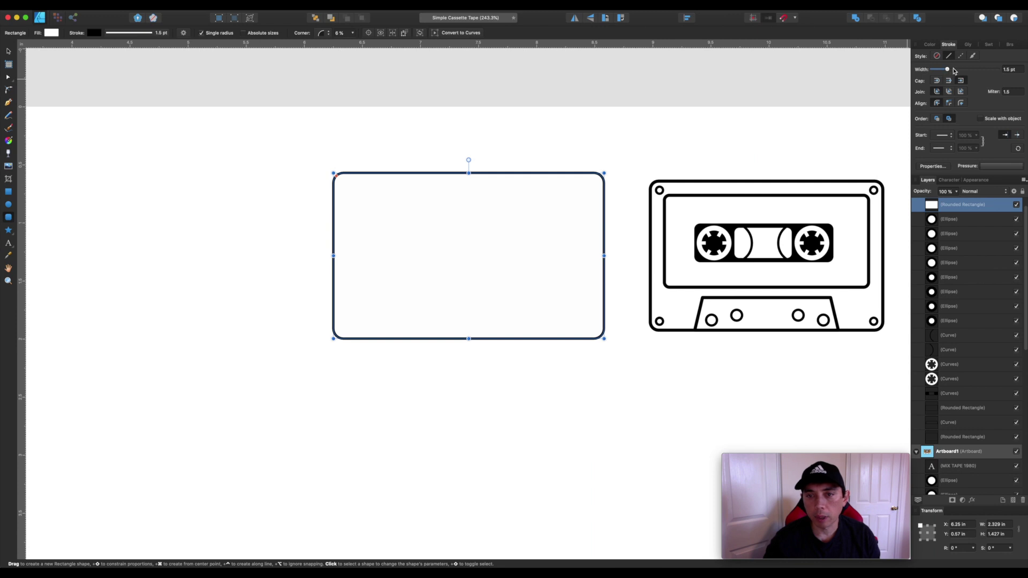
pyautogui.moveTo(950, 70); pyautogui.dragTo(950, 70)
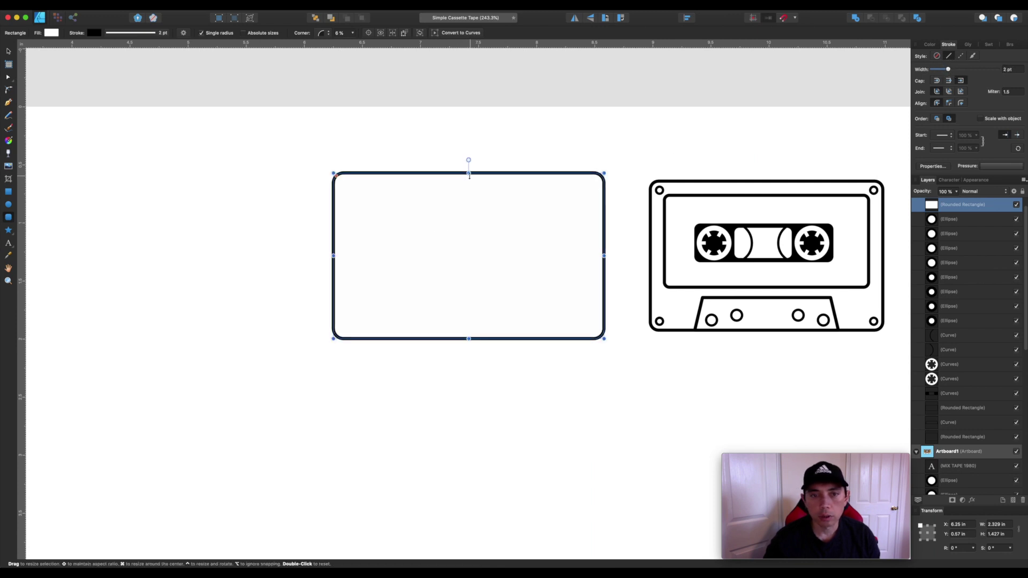
pyautogui.moveTo(469, 173); pyautogui.dragTo(468, 177)
pyautogui.click(473, 154)
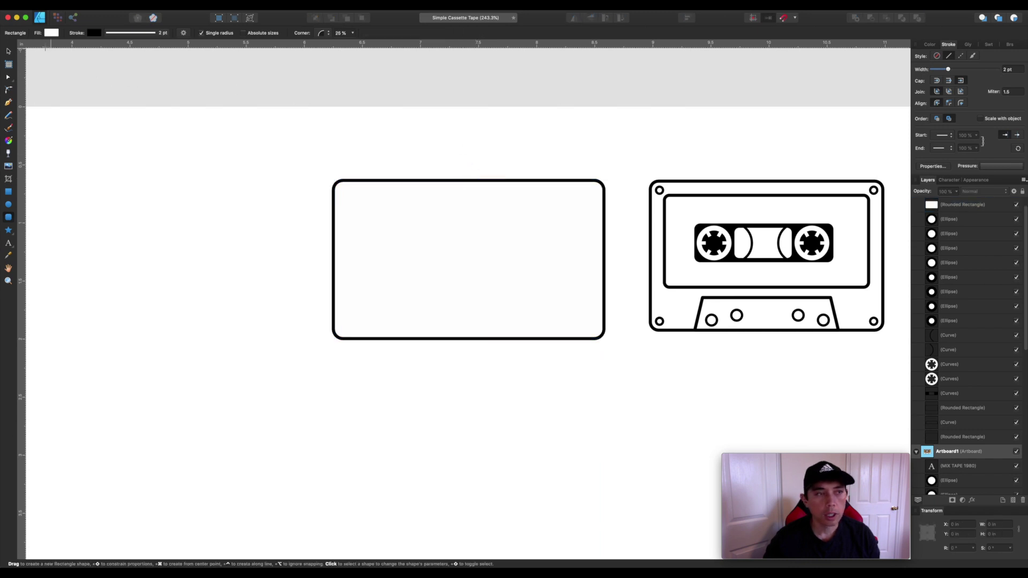
# Shorten the body slightly, then duplicate it and resize the copy to sit inside as a label panel
pyautogui.press('v')
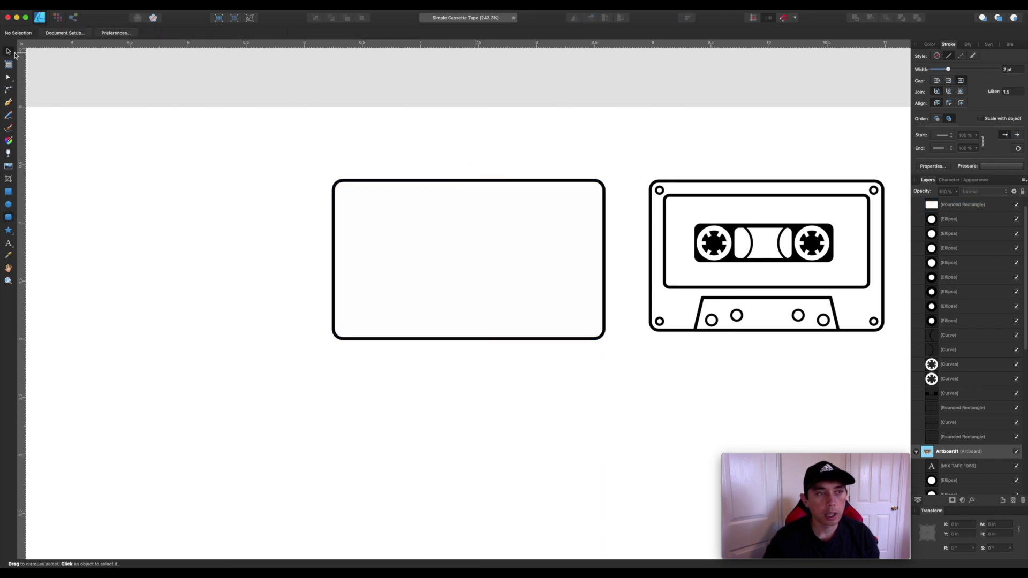
pyautogui.click(604, 338)
pyautogui.moveTo(469, 337); pyautogui.dragTo(468, 334)
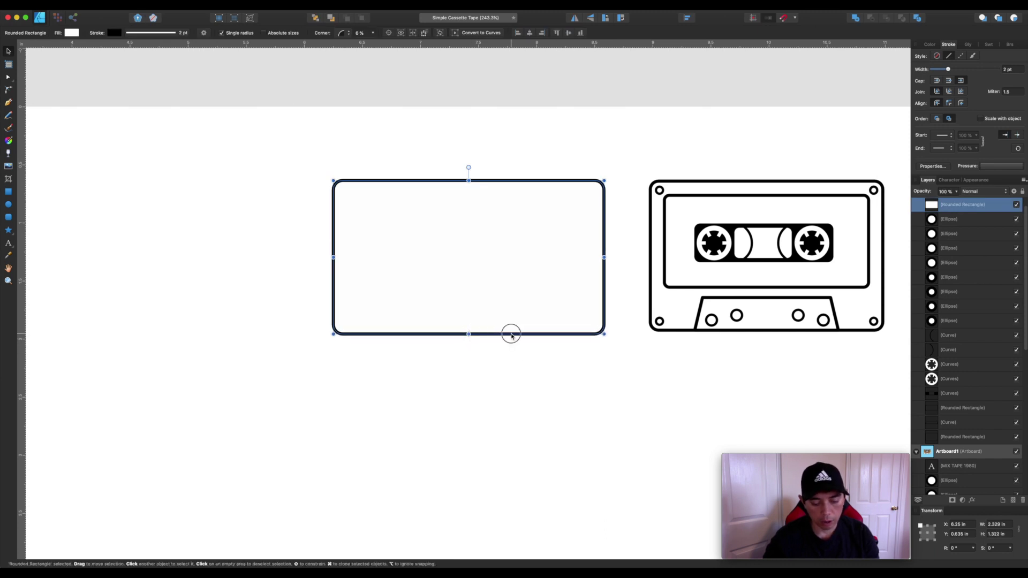
pyautogui.moveTo(512, 336); pyautogui.dragTo(507, 295)
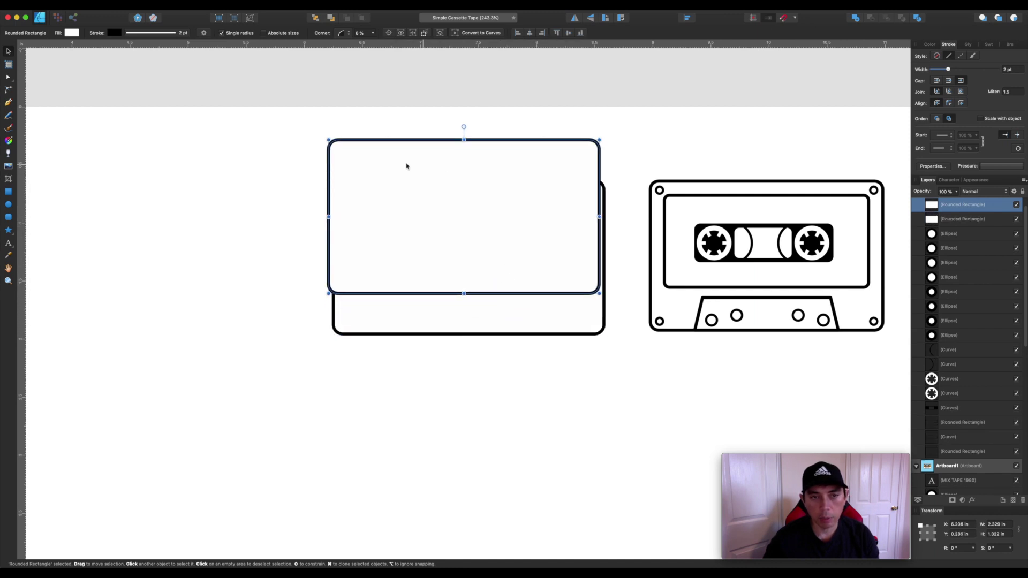
pyautogui.moveTo(328, 138); pyautogui.dragTo(351, 196)
pyautogui.moveTo(599, 245); pyautogui.dragTo(588, 245)
pyautogui.moveTo(469, 293); pyautogui.dragTo(469, 295)
pyautogui.moveTo(353, 245)
pyautogui.mouseDown()
pyautogui.moveTo(362, 245)
pyautogui.moveTo(340, 257)
pyautogui.moveTo(348, 258)
pyautogui.mouseUp()
# Select the inner and outer rectangles and align them horizontally centred
pyautogui.click(332, 245)
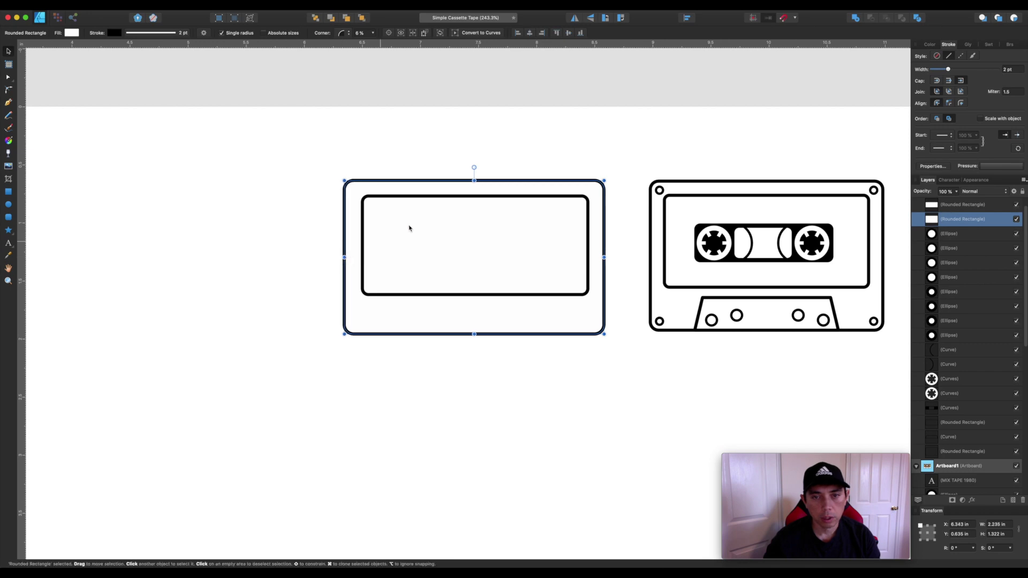
pyautogui.click(537, 197)
pyautogui.keyDown('shift'); pyautogui.click(605, 232); pyautogui.keyUp('shift')
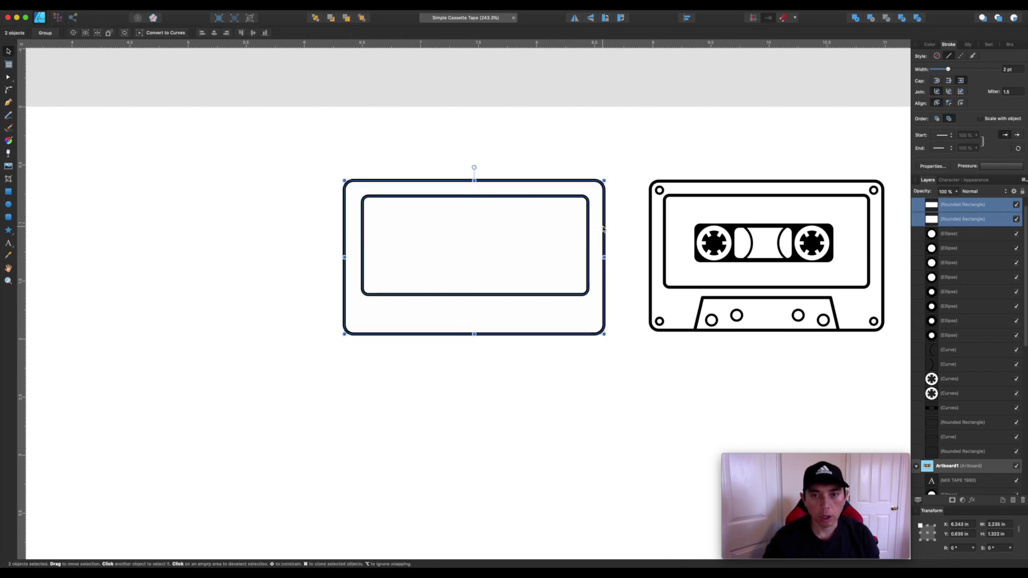
pyautogui.click(688, 19)
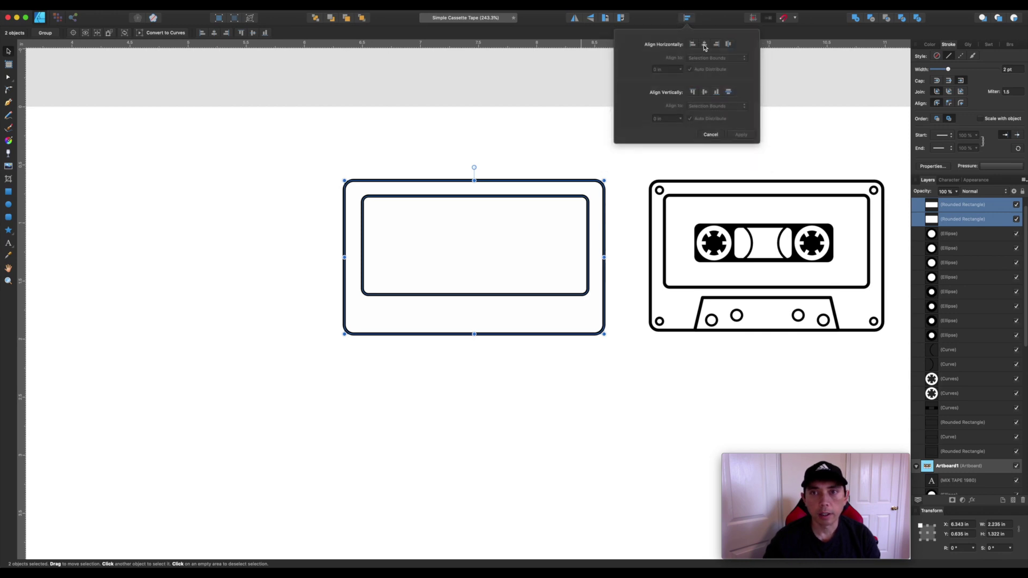
pyautogui.click(705, 45)
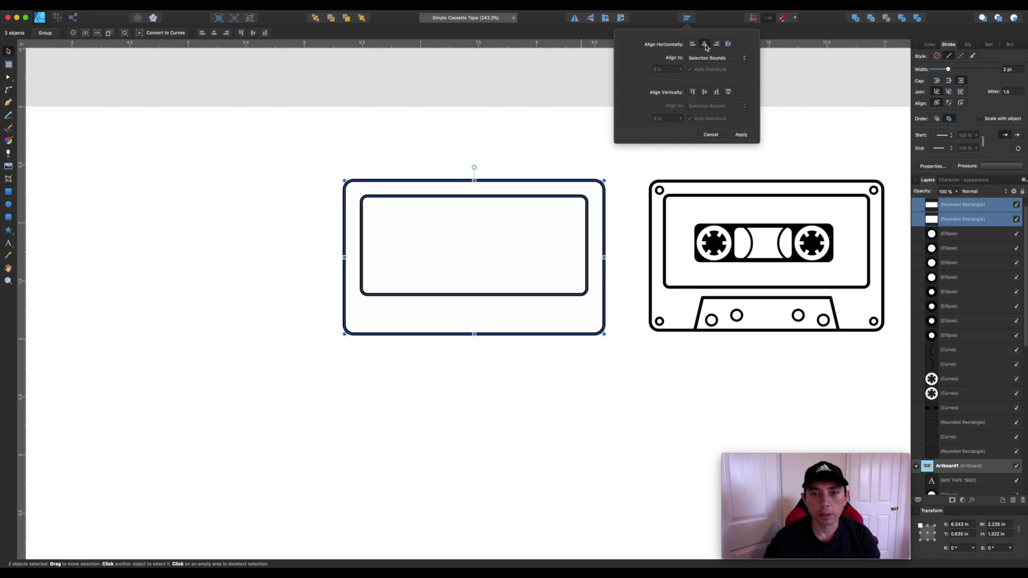
pyautogui.click(452, 171)
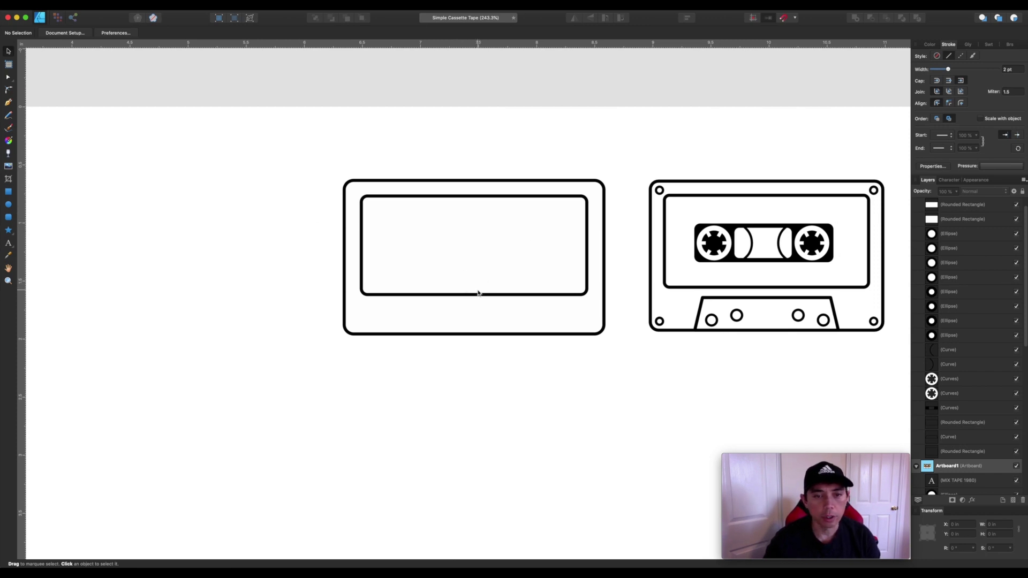
# Duplicate the label panel and resize the copy into a small rounded bar inside it
pyautogui.moveTo(481, 294); pyautogui.dragTo(480, 254)
pyautogui.moveTo(362, 156); pyautogui.dragTo(406, 224)
pyautogui.moveTo(585, 234); pyautogui.dragTo(545, 234)
pyautogui.moveTo(475, 217); pyautogui.dragTo(475, 264)
pyautogui.moveTo(544, 247); pyautogui.dragTo(547, 246)
pyautogui.moveTo(405, 246); pyautogui.dragTo(402, 246)
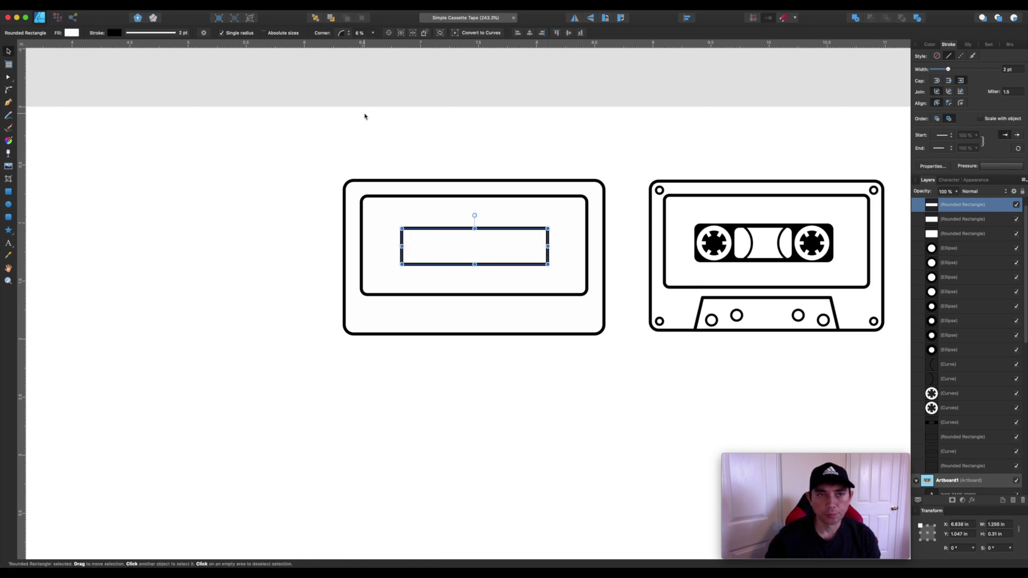
pyautogui.click(372, 35)
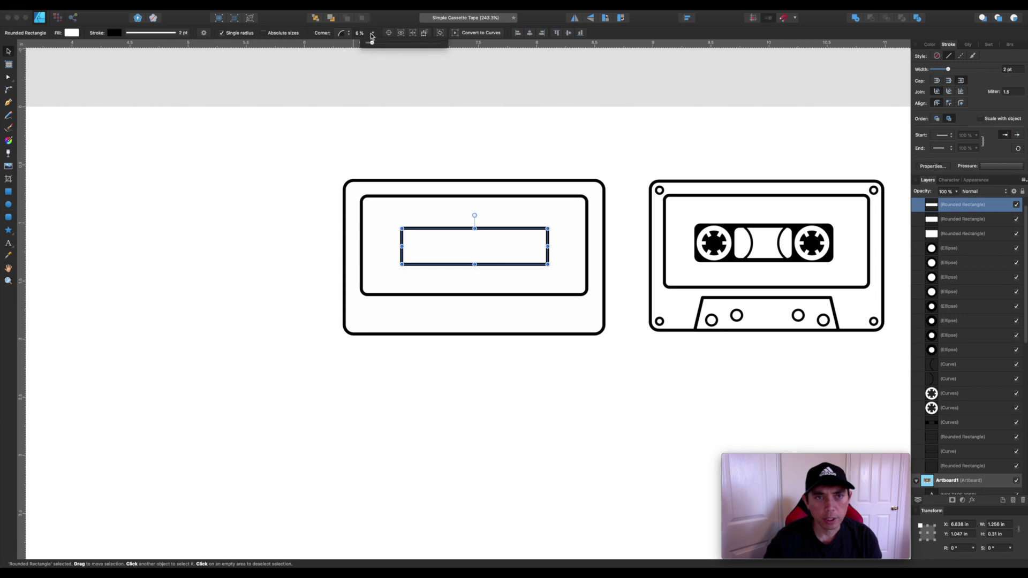
pyautogui.moveTo(371, 44); pyautogui.dragTo(380, 44)
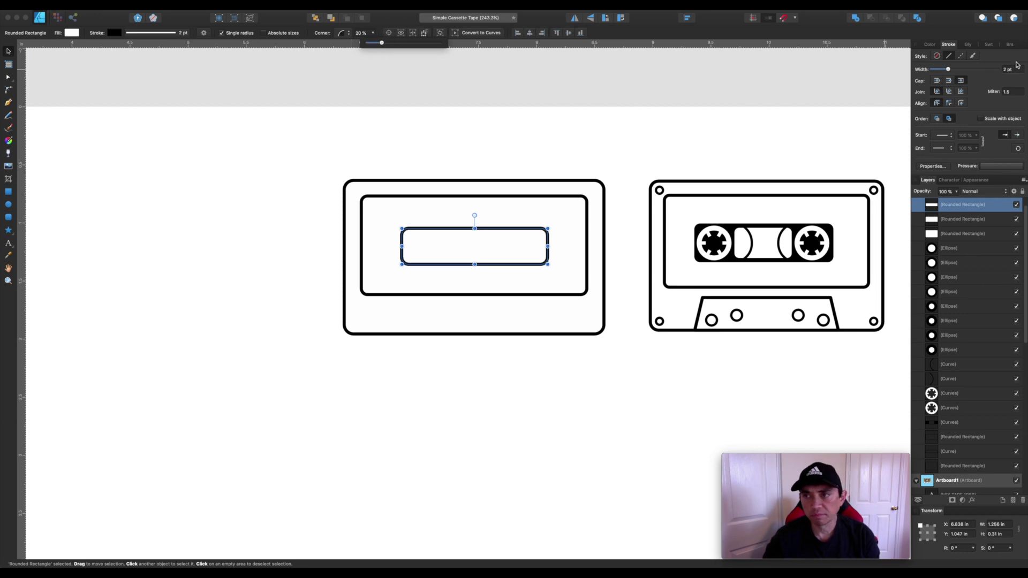
# Make the small bar solid black with no outline
pyautogui.click(930, 45)
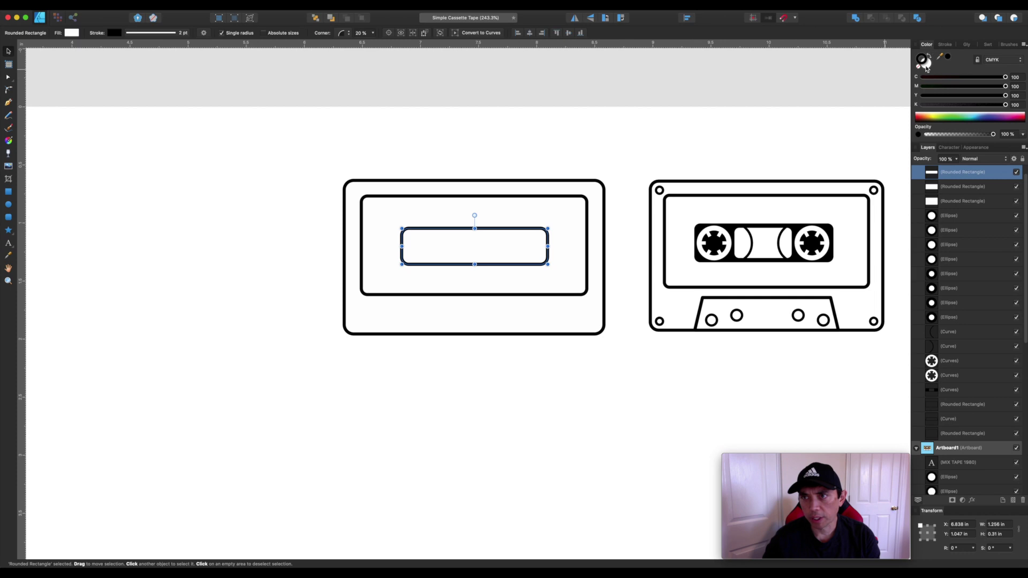
pyautogui.click(929, 57)
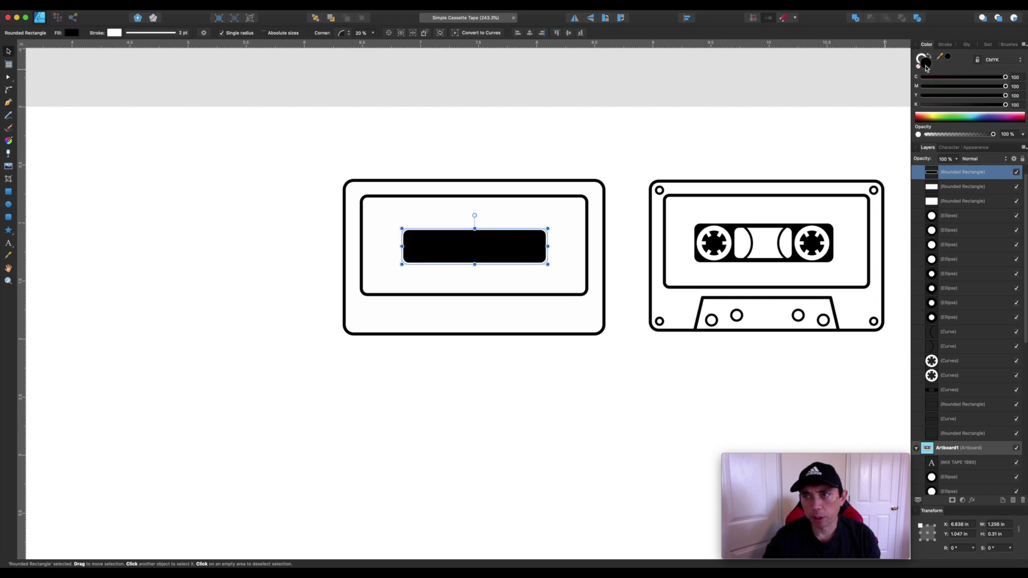
pyautogui.click(920, 64)
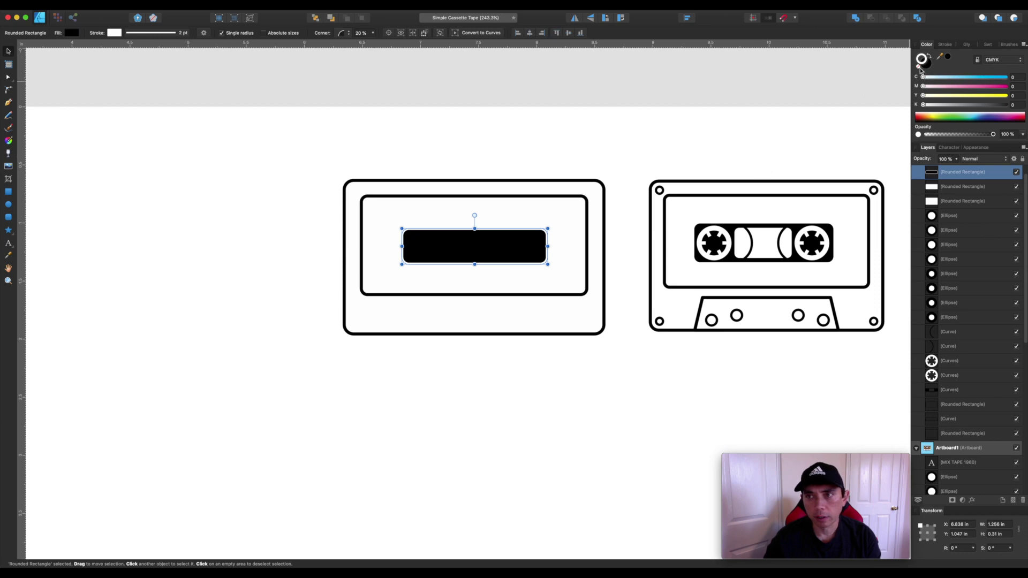
pyautogui.click(919, 67)
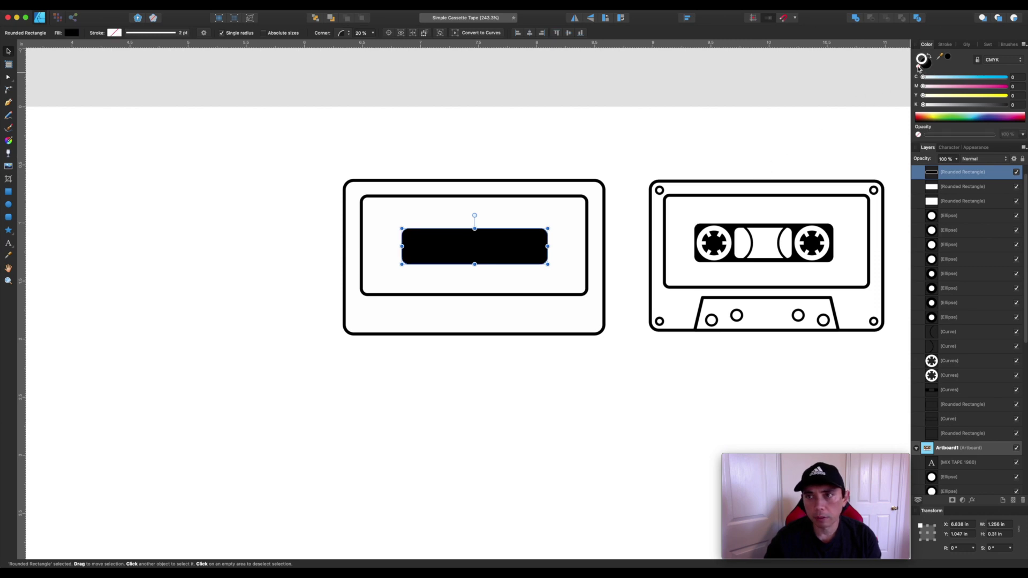
# Enlarge the black bar slightly in height and width and reduce its corner rounding
pyautogui.moveTo(548, 247); pyautogui.dragTo(543, 246)
pyautogui.moveTo(472, 229); pyautogui.dragTo(473, 226)
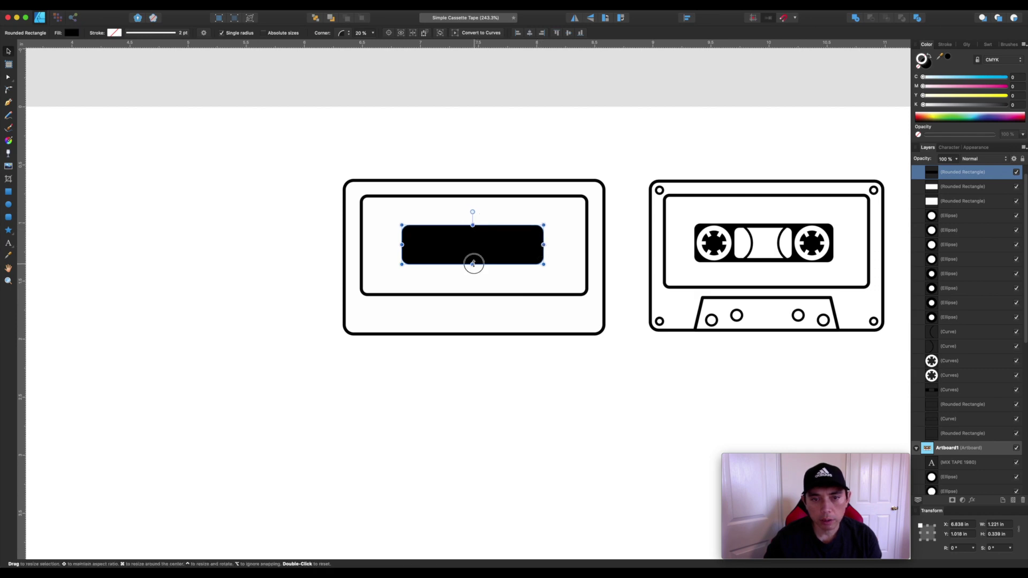
pyautogui.moveTo(473, 265); pyautogui.dragTo(474, 268)
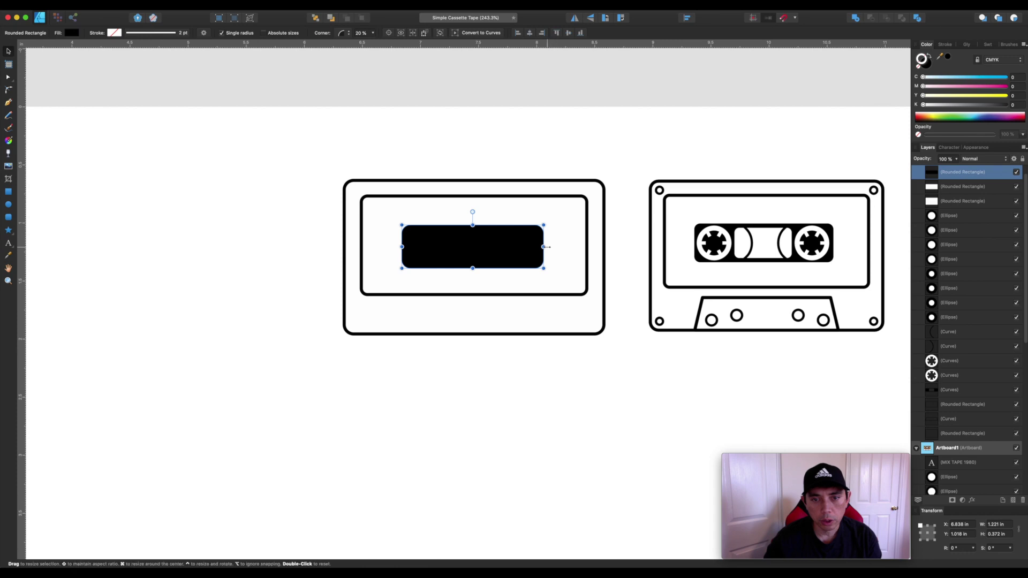
pyautogui.moveTo(544, 246); pyautogui.dragTo(546, 247)
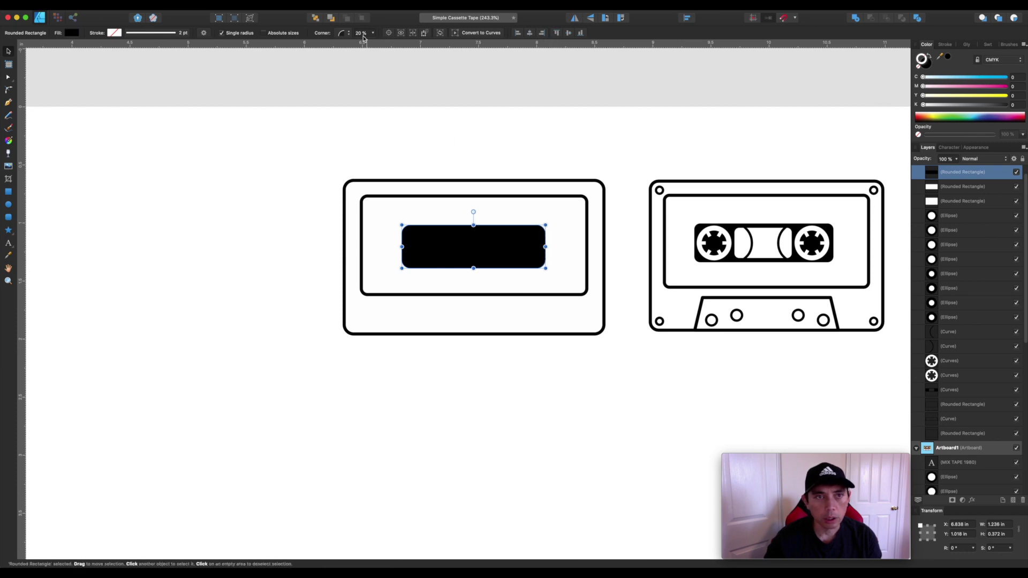
pyautogui.moveTo(369, 35); pyautogui.dragTo(366, 43)
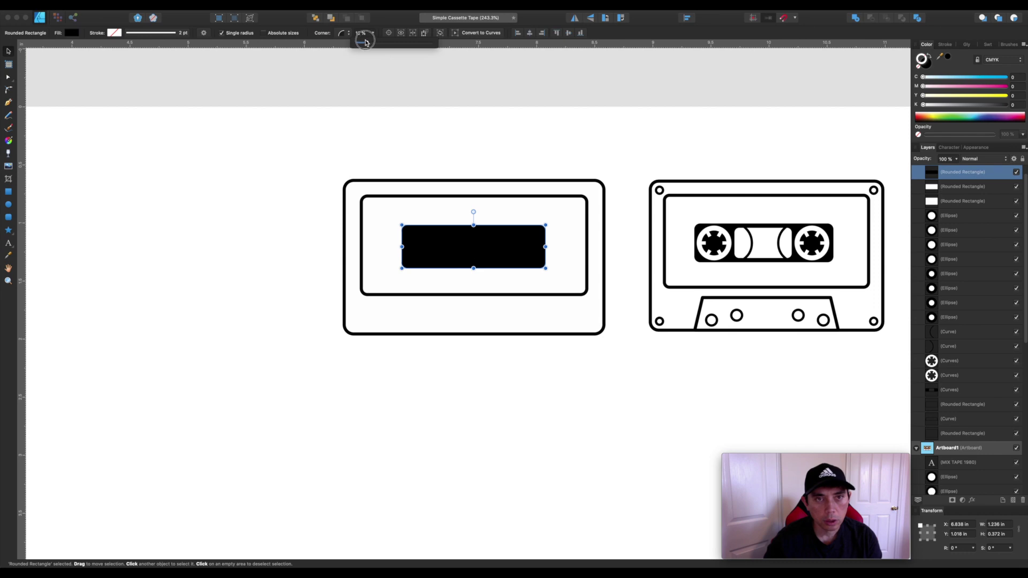
pyautogui.click(433, 158)
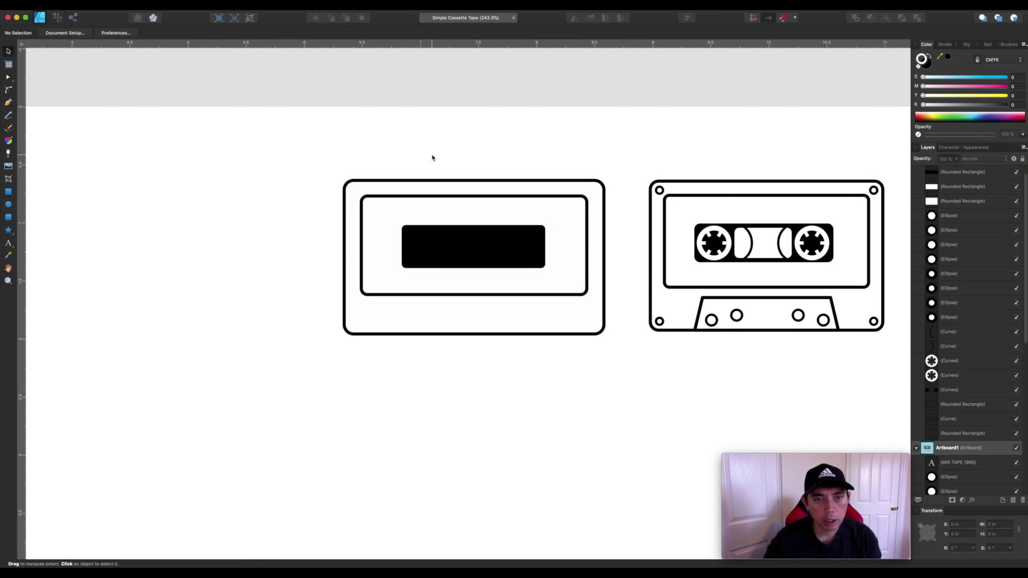
# Duplicate the black bar, shrink the copy, and set its fill K to 0 for white
pyautogui.click(457, 246)
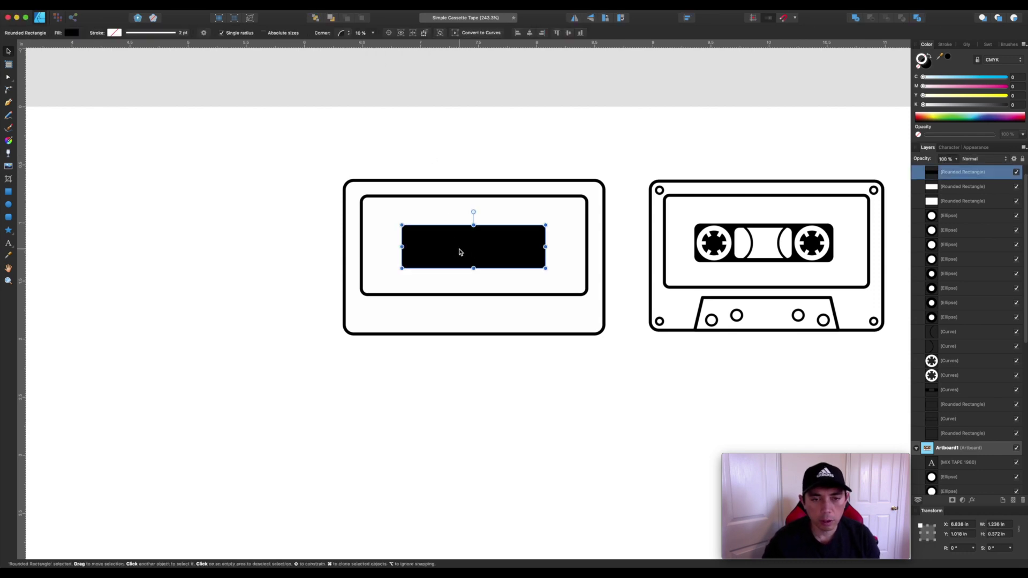
pyautogui.moveTo(459, 252); pyautogui.dragTo(456, 220)
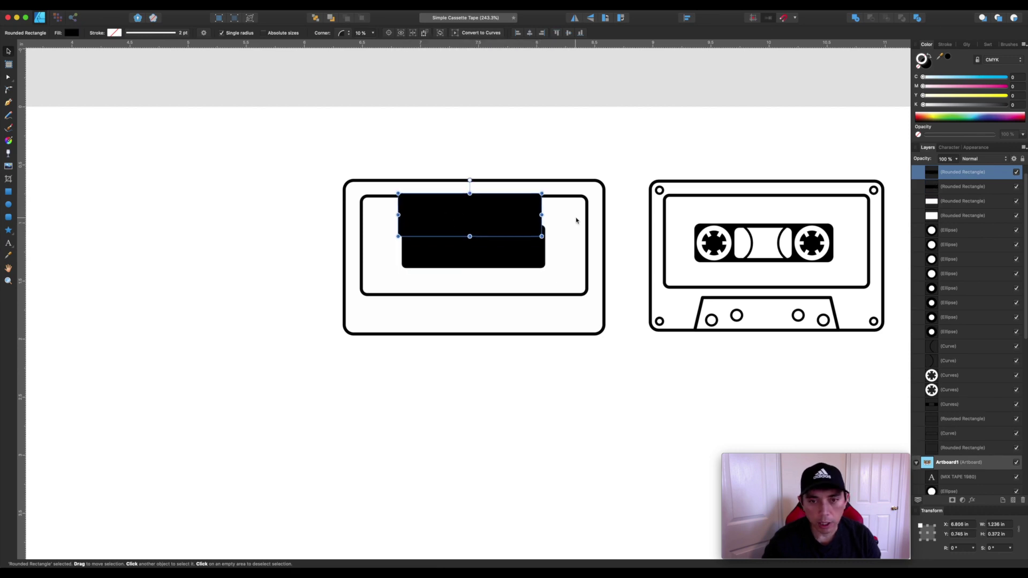
pyautogui.moveTo(542, 236)
pyautogui.mouseDown()
pyautogui.moveTo(511, 231)
pyautogui.moveTo(504, 256)
pyautogui.mouseUp()
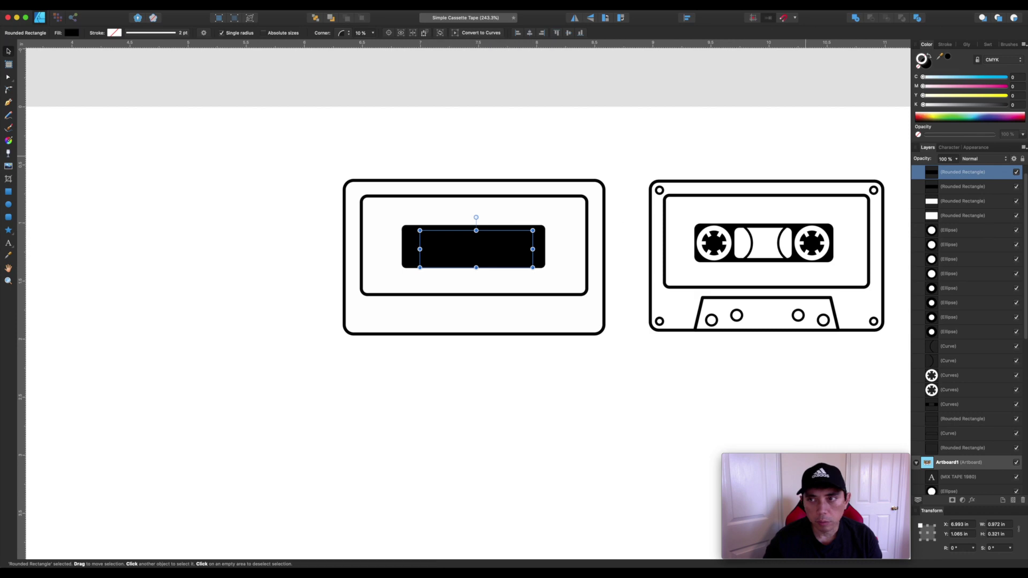
pyautogui.click(928, 66)
pyautogui.click(923, 77)
pyautogui.click(923, 86)
pyautogui.click(923, 95)
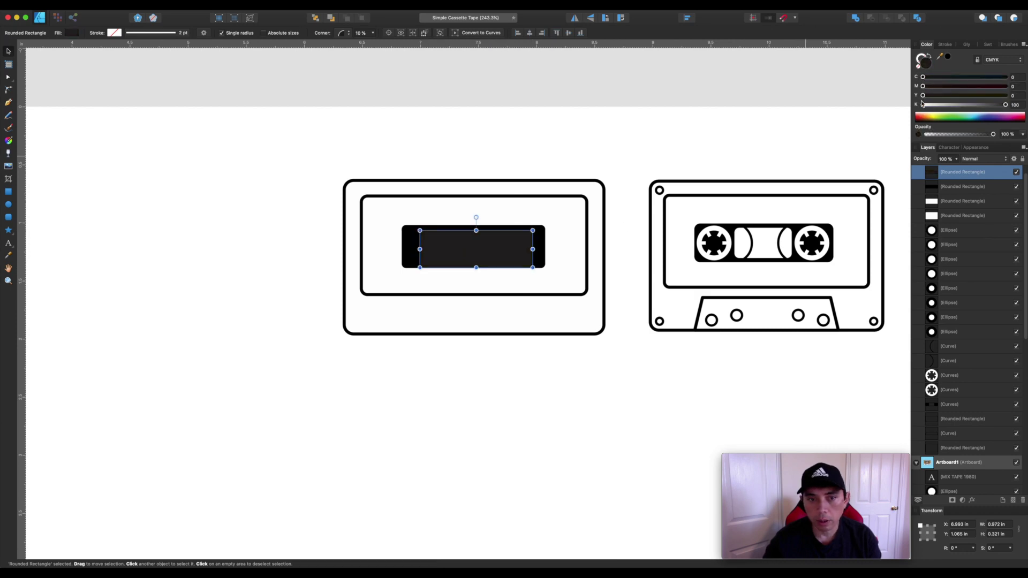
pyautogui.click(925, 105)
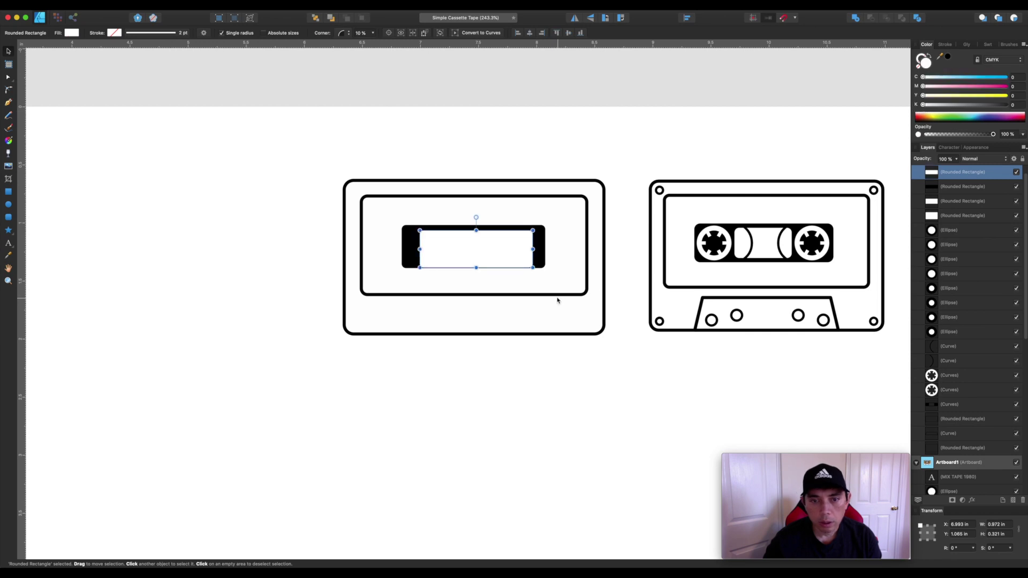
# Trim the white rectangle's sides to leave black bands, then select all four cassette shapes
pyautogui.moveTo(533, 267); pyautogui.dragTo(518, 260)
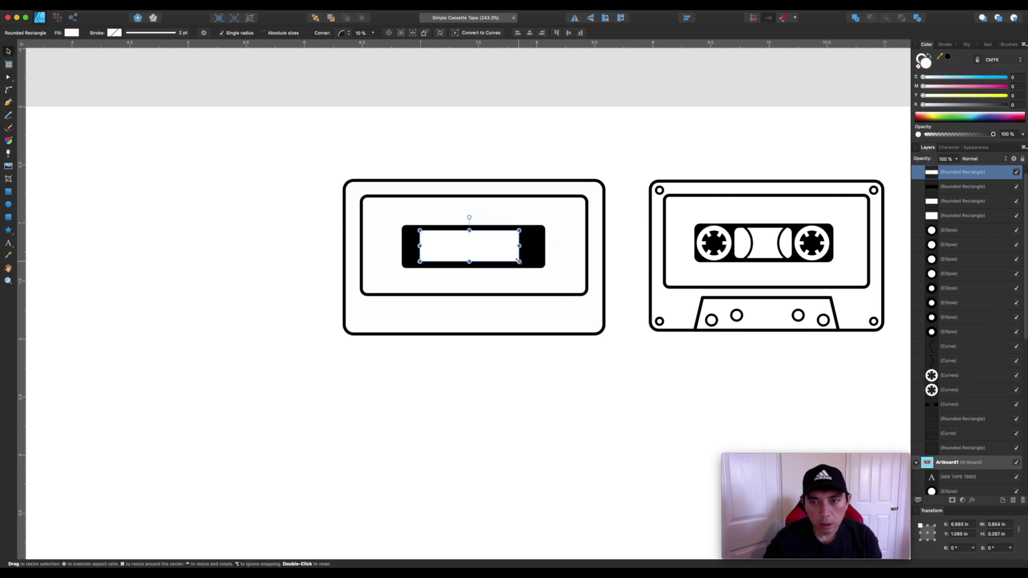
pyautogui.moveTo(420, 246); pyautogui.dragTo(427, 246)
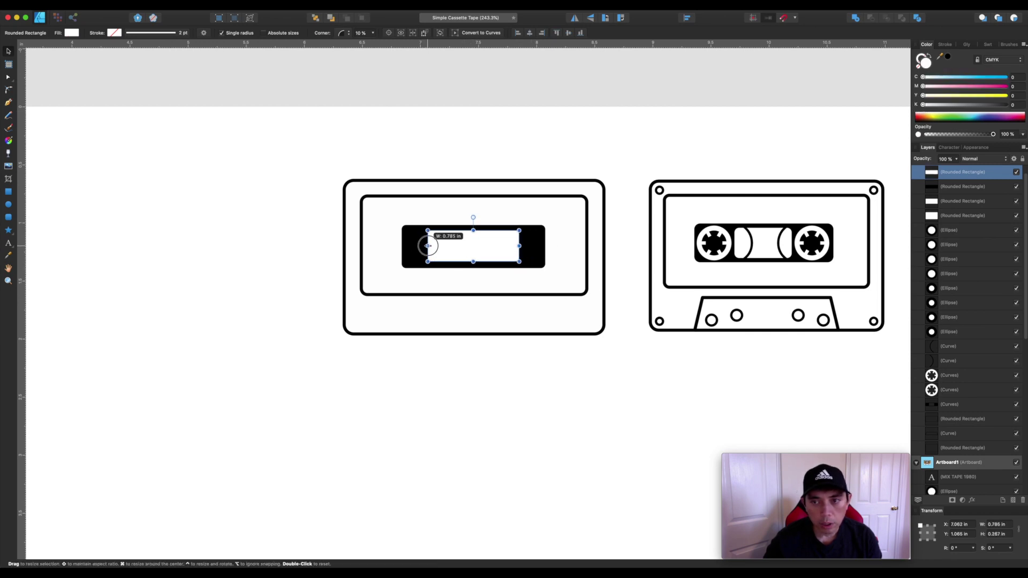
pyautogui.moveTo(523, 246); pyautogui.dragTo(515, 245)
pyautogui.click(410, 162)
pyautogui.moveTo(313, 133); pyautogui.dragTo(611, 447)
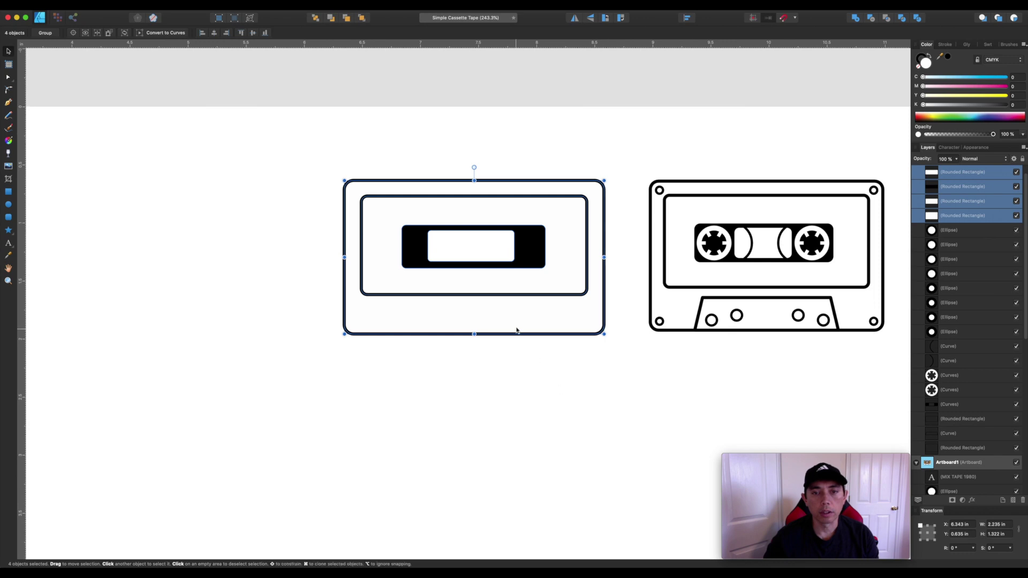
# Align all four cassette shapes horizontally centred so the white window sits centred in the black bar
pyautogui.click(687, 19)
pyautogui.click(704, 45)
pyautogui.click(503, 103)
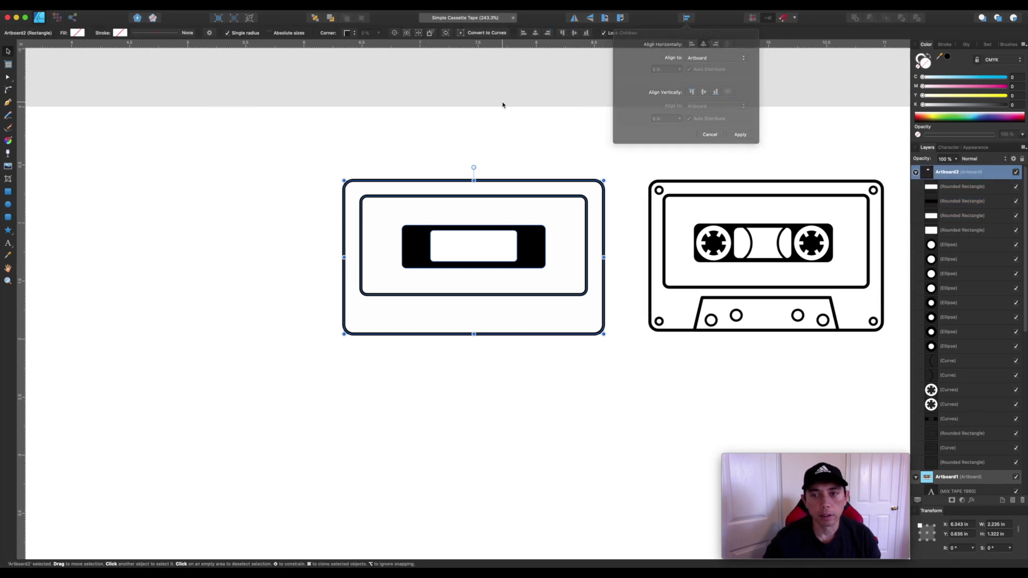
pyautogui.click(468, 237)
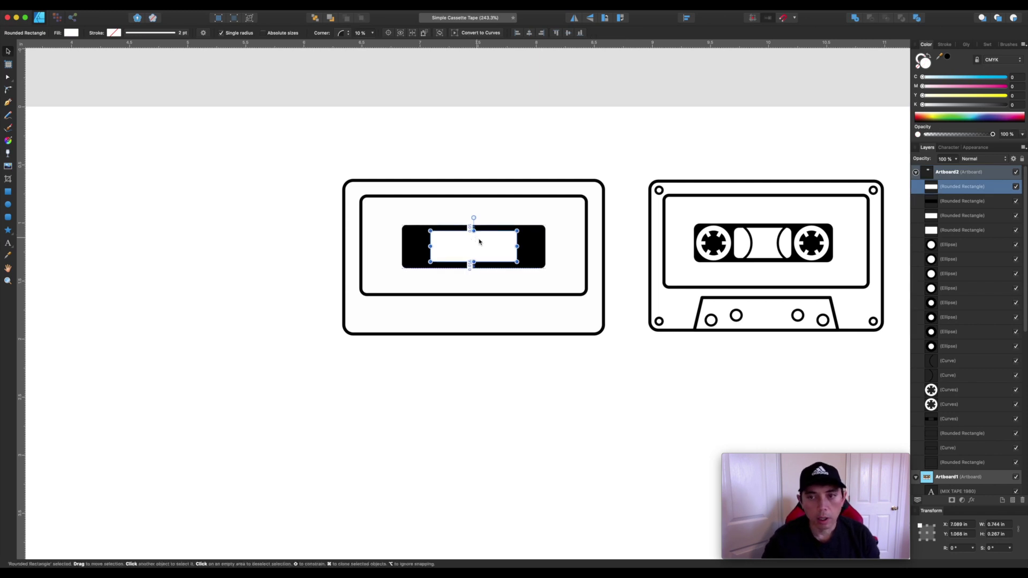
pyautogui.click(431, 187)
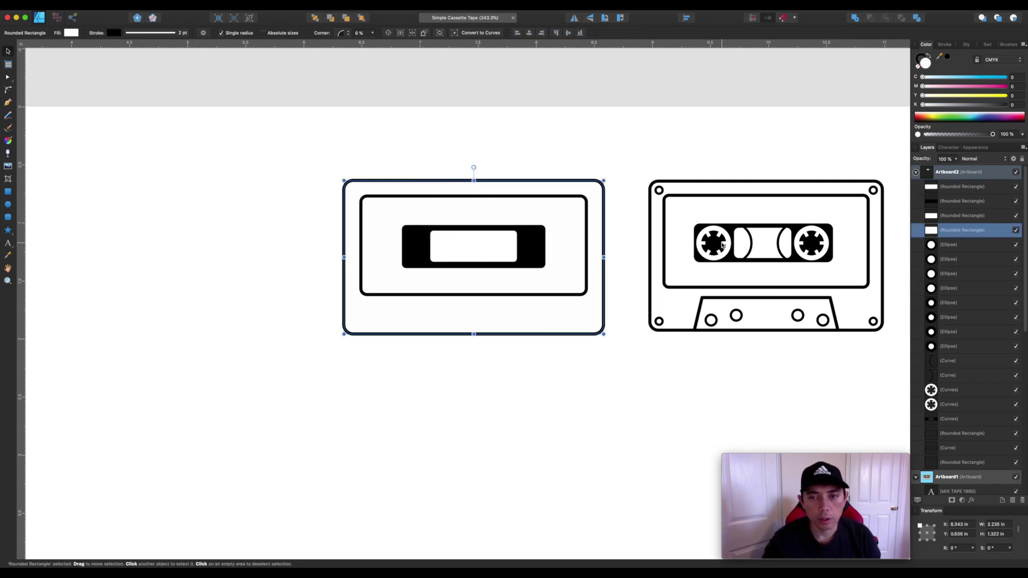
pyautogui.click(528, 248)
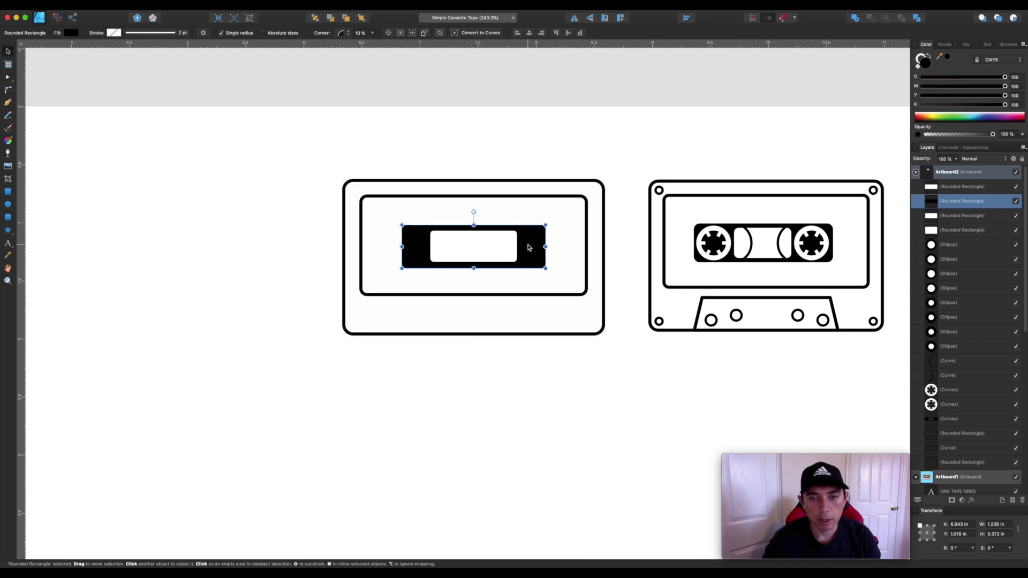
pyautogui.click(8, 205)
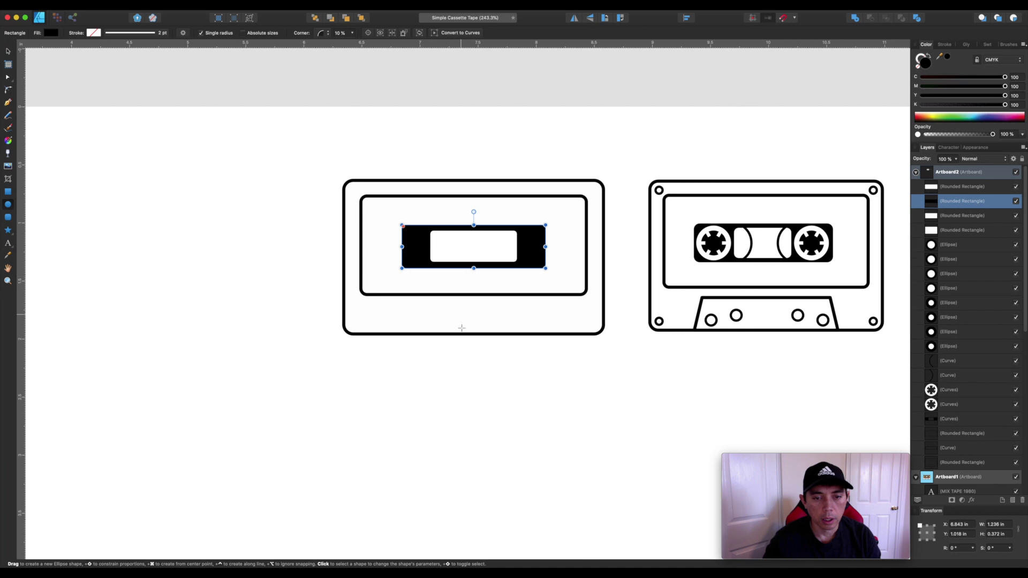
# Draw a small 0.242 in circle with white outline and no fill, and place it at the black bar's left end
pyautogui.moveTo(464, 343); pyautogui.dragTo(498, 377)
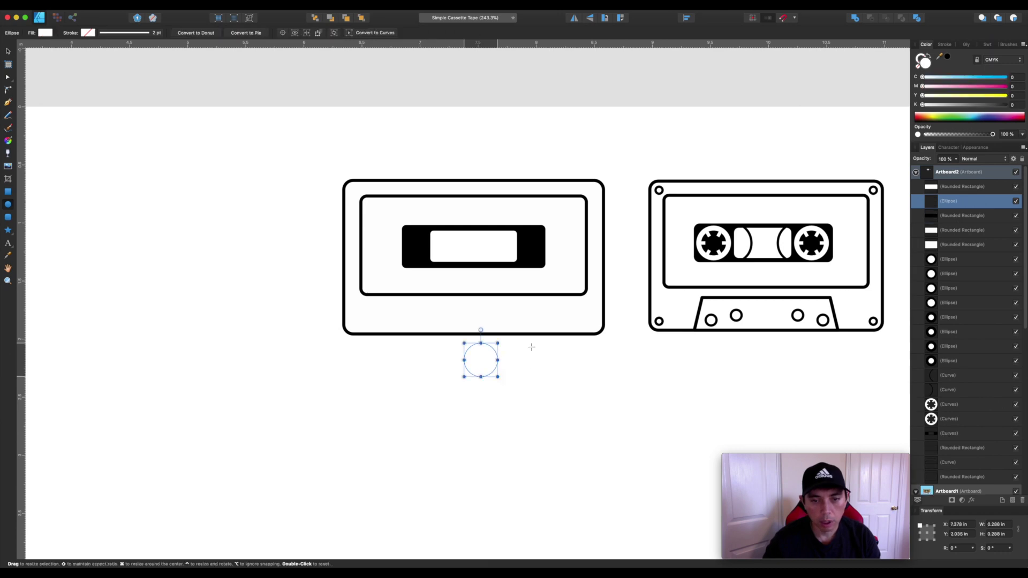
pyautogui.click(928, 56)
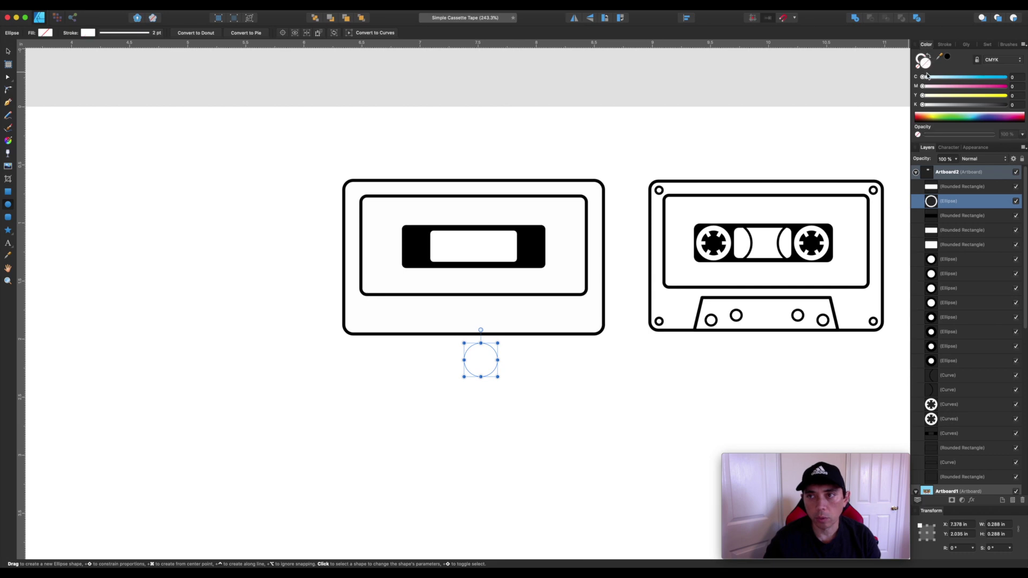
pyautogui.press('v')
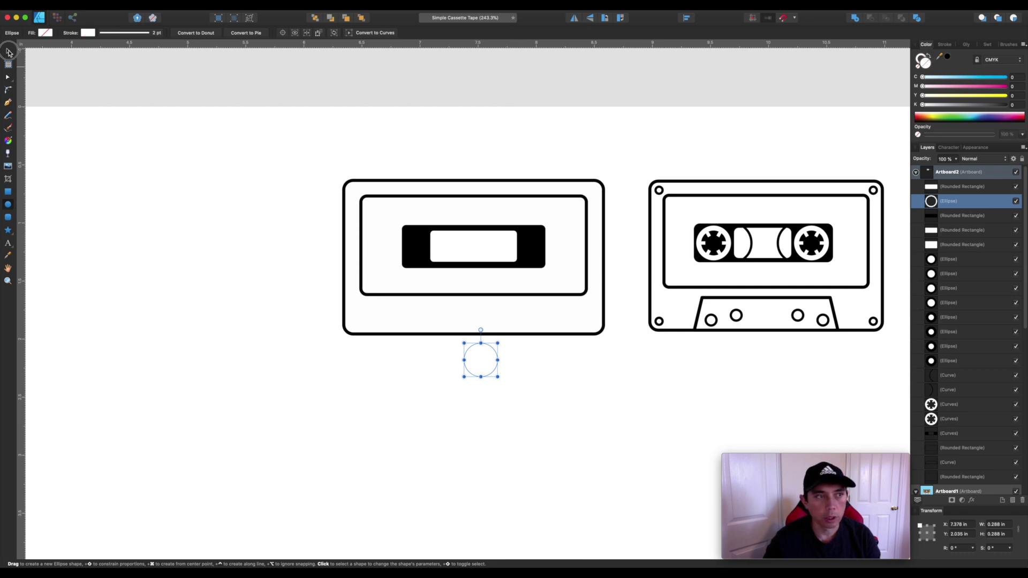
pyautogui.moveTo(489, 369)
pyautogui.mouseDown()
pyautogui.moveTo(420, 252)
pyautogui.moveTo(432, 263)
pyautogui.mouseUp()
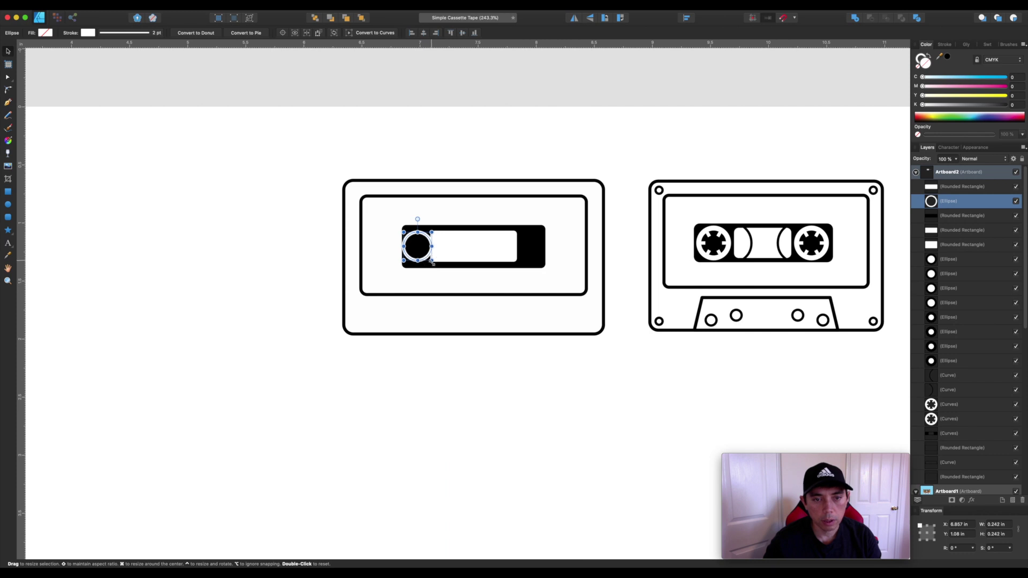
# Thicken the circle's white outline to 3.5 pt
pyautogui.click(945, 45)
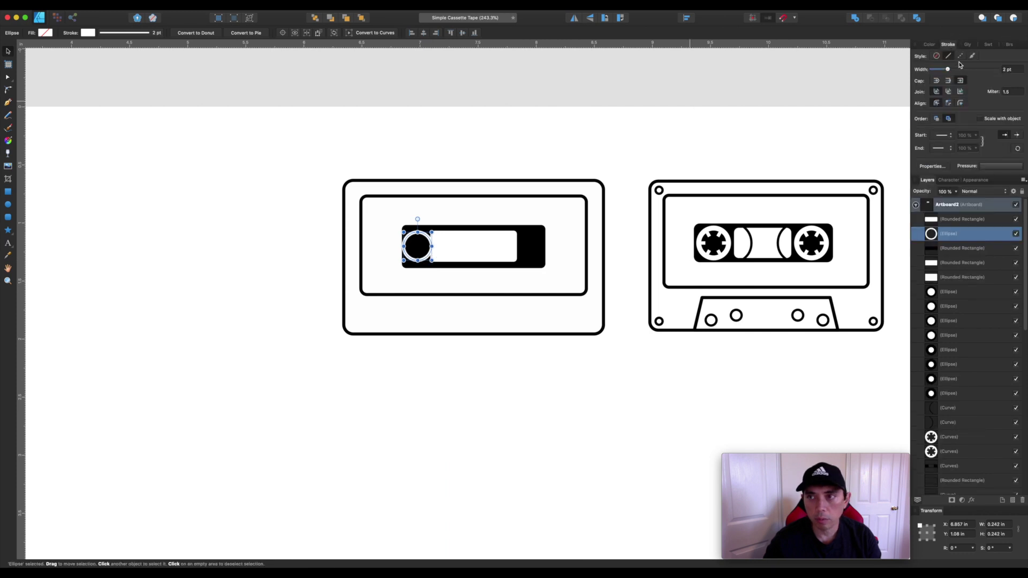
pyautogui.moveTo(952, 72); pyautogui.dragTo(950, 71)
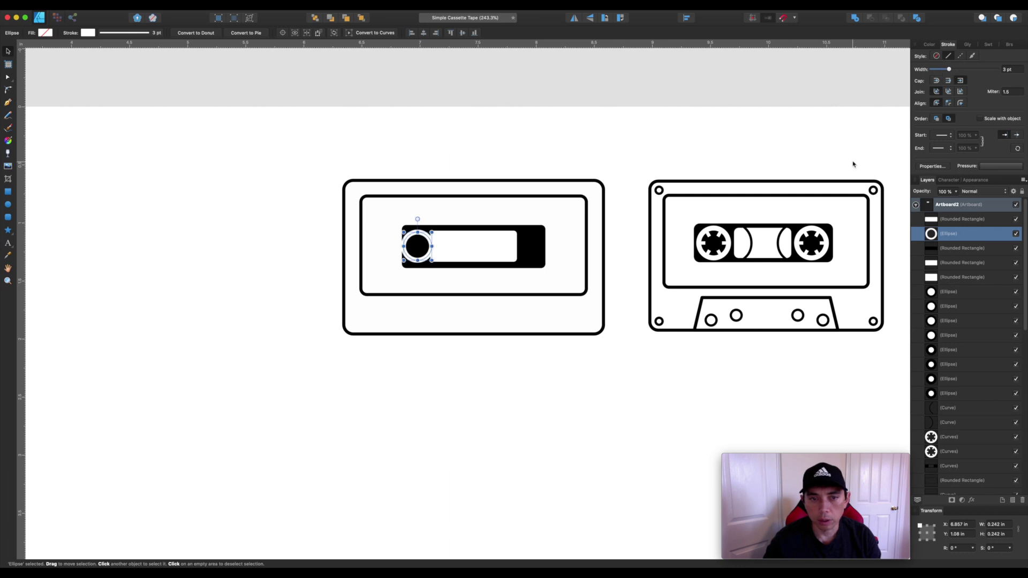
pyautogui.moveTo(950, 72); pyautogui.dragTo(950, 69)
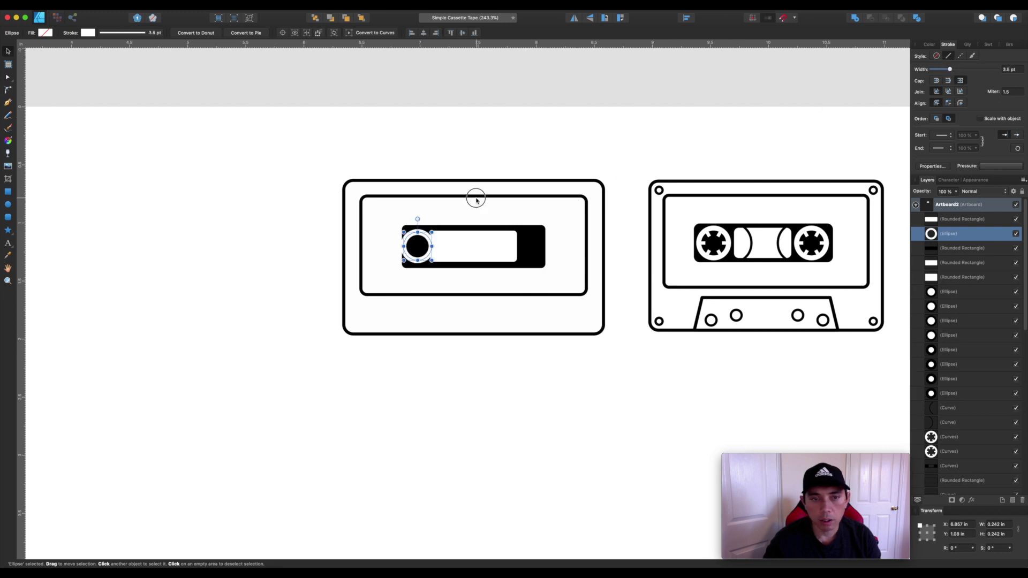
# Extend the black bar leftward to 1.3 in and narrow the white window so the ring fits
pyautogui.click(477, 201)
pyautogui.click(413, 230)
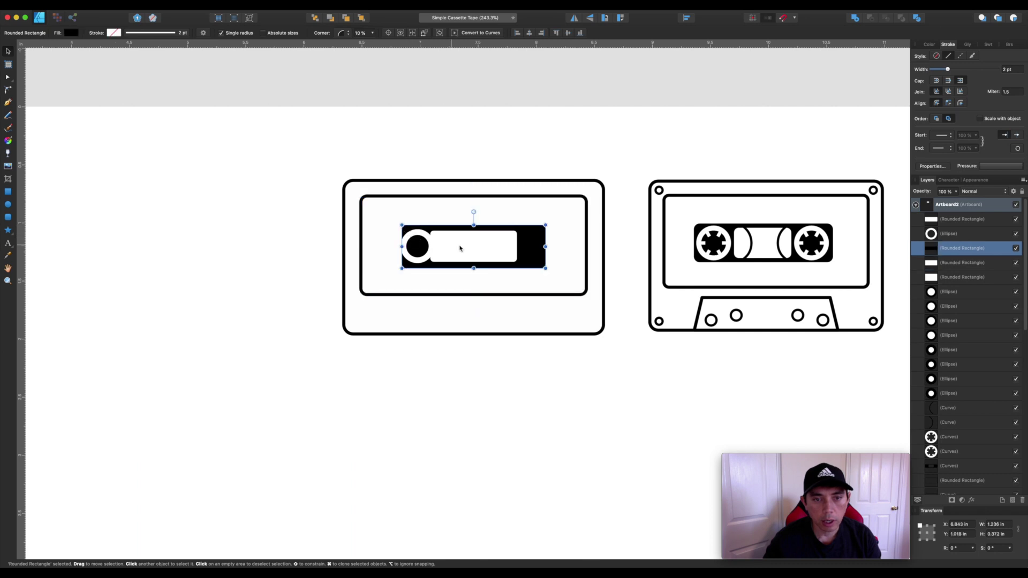
pyautogui.click(455, 248)
pyautogui.moveTo(431, 247)
pyautogui.mouseDown()
pyautogui.moveTo(445, 247)
pyautogui.moveTo(393, 247)
pyautogui.moveTo(424, 256)
pyautogui.mouseUp()
pyautogui.click(406, 244)
pyautogui.click(427, 248)
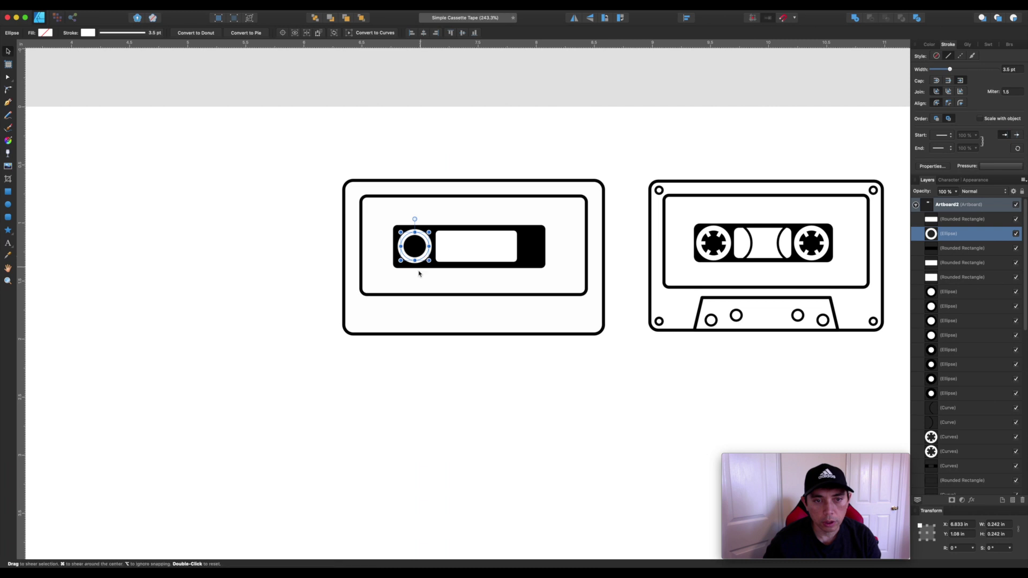
pyautogui.click(421, 276)
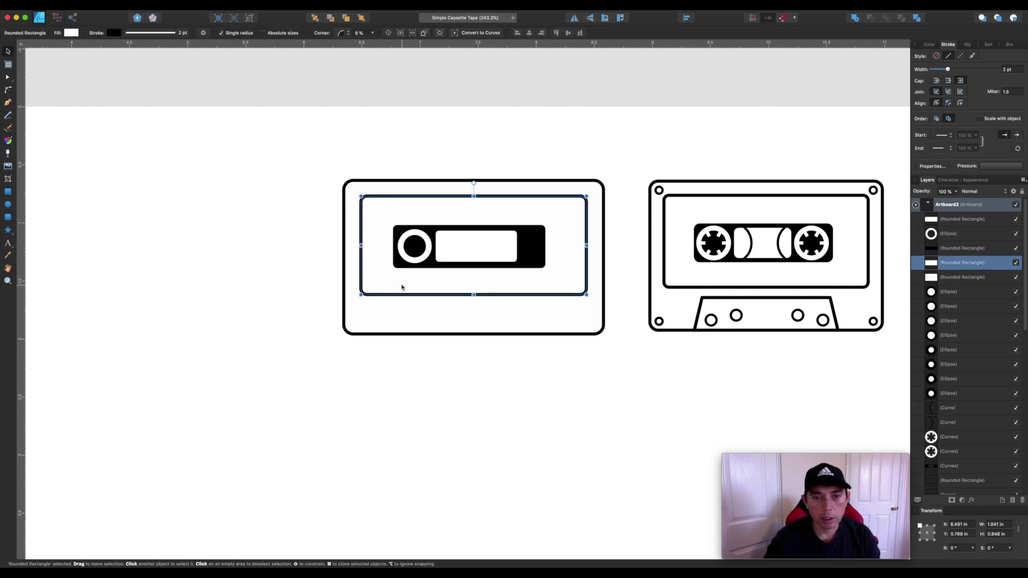
pyautogui.scroll(2, 406, 259)
# Draw a short white line with the Pen from the ring's left edge into the reel
pyautogui.click(407, 258)
pyautogui.scroll(5, 407, 258)
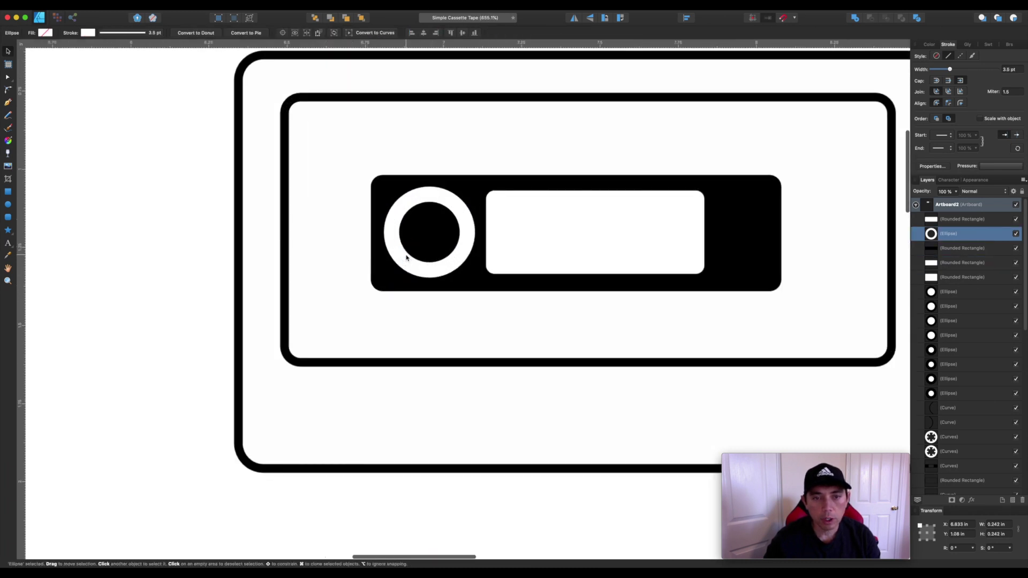
pyautogui.click(8, 103)
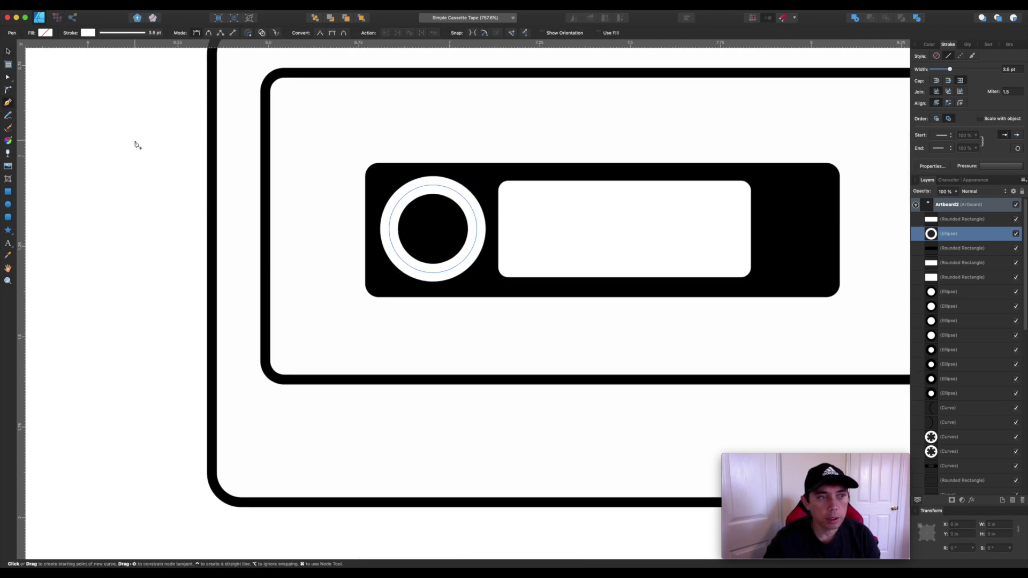
pyautogui.click(389, 227)
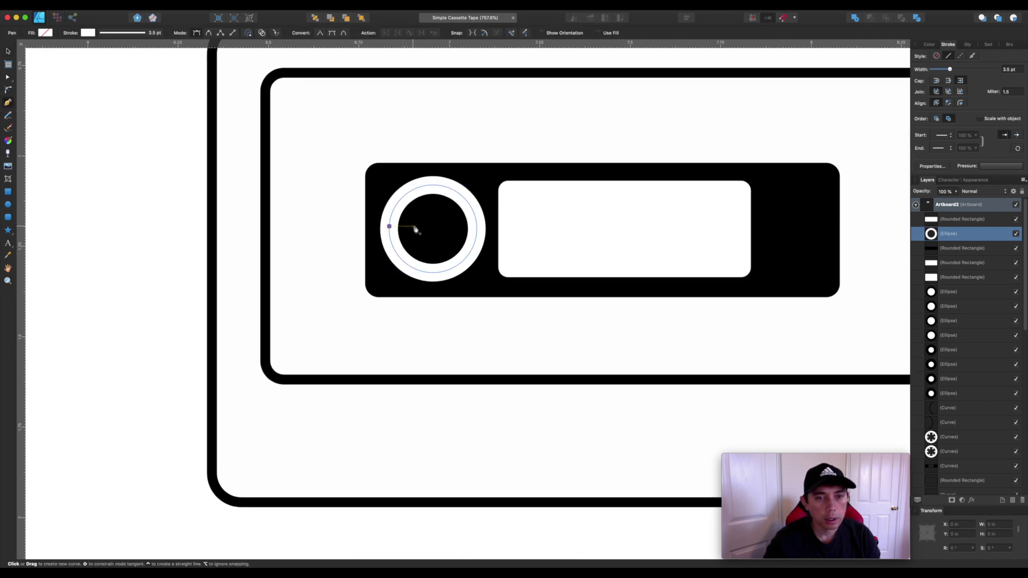
pyautogui.click(415, 226)
pyautogui.click(8, 51)
pyautogui.moveTo(385, 228); pyautogui.dragTo(418, 226)
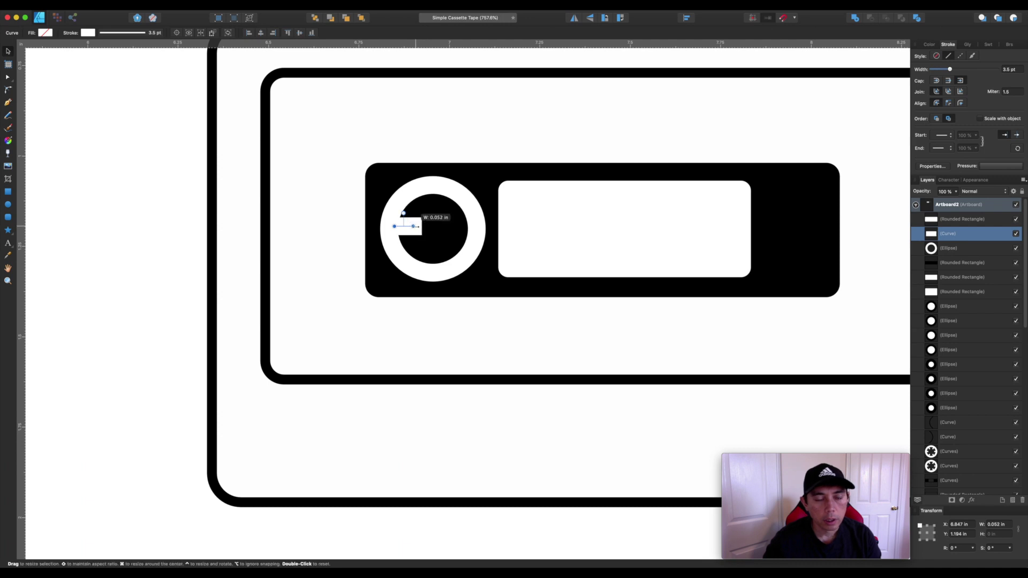
# Centre the line vertically on the reel ring and narrow it slightly
pyautogui.keyDown('shift'); pyautogui.click(434, 198); pyautogui.keyUp('shift')
pyautogui.click(688, 19)
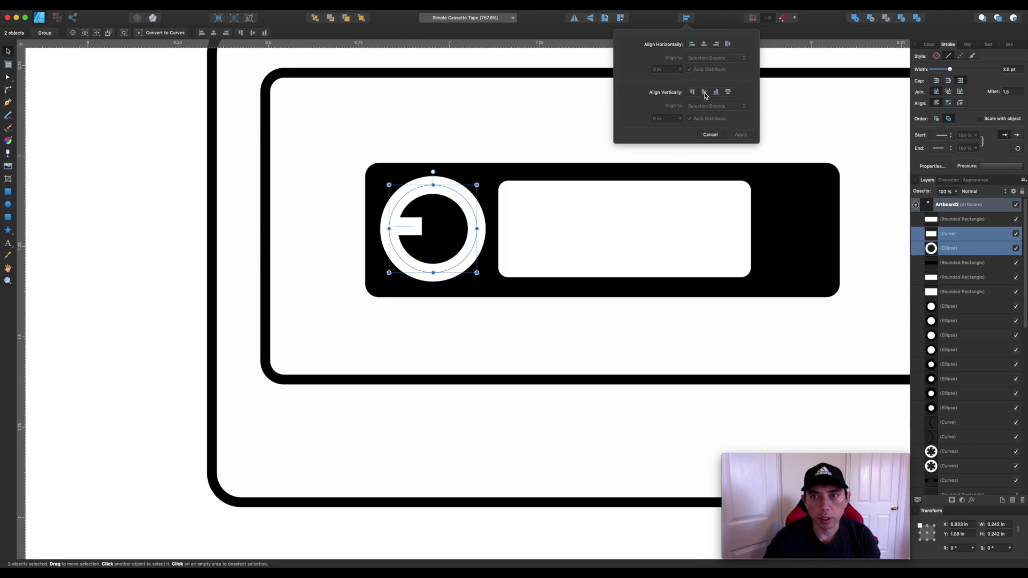
pyautogui.click(705, 93)
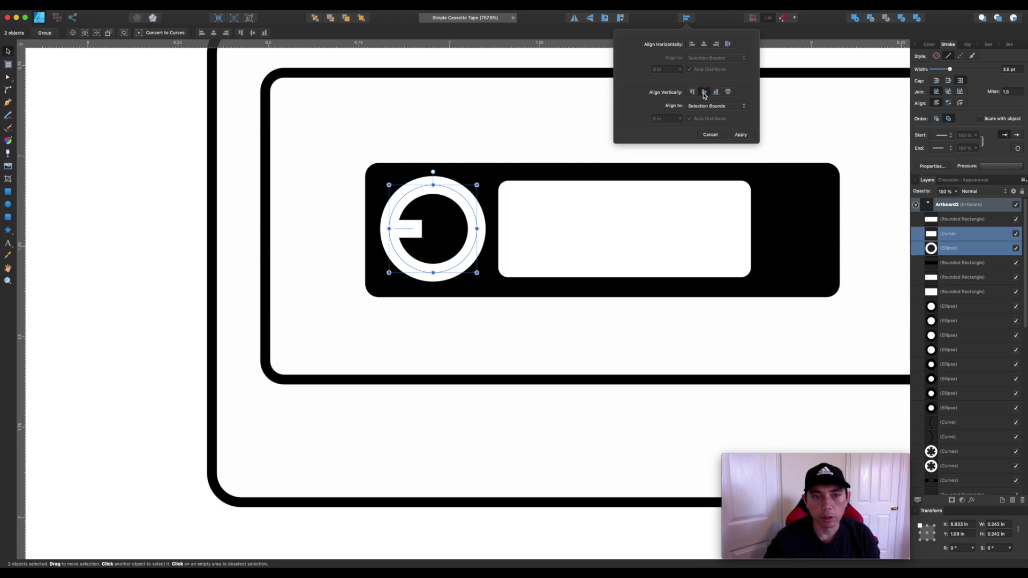
pyautogui.click(570, 96)
pyautogui.click(402, 227)
pyautogui.moveTo(413, 228); pyautogui.dragTo(411, 229)
pyautogui.scroll(-5, 412, 229)
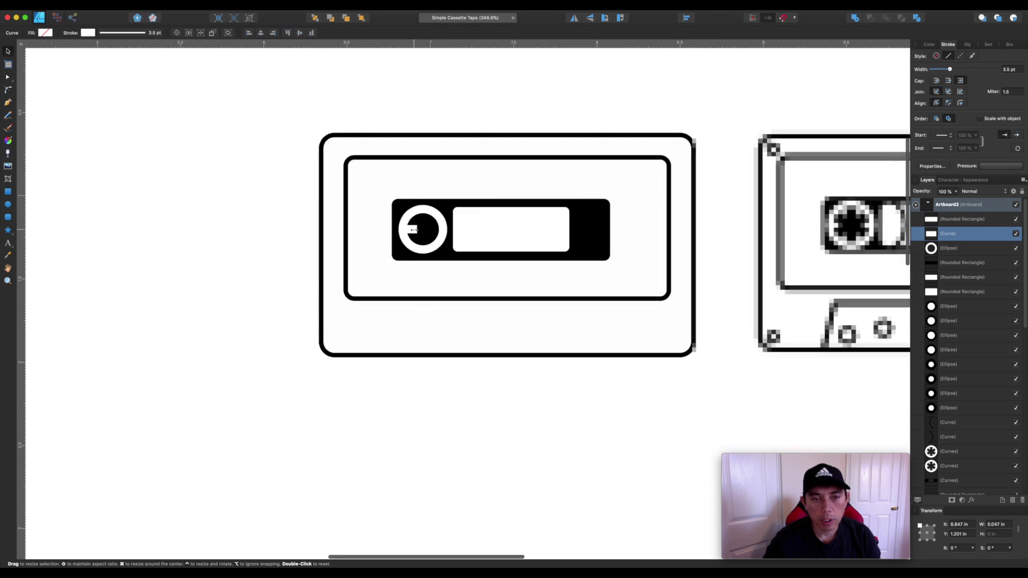
# Thin the white notch line's stroke from 3.5 pt to 2.5 pt
pyautogui.scroll(2, 413, 230)
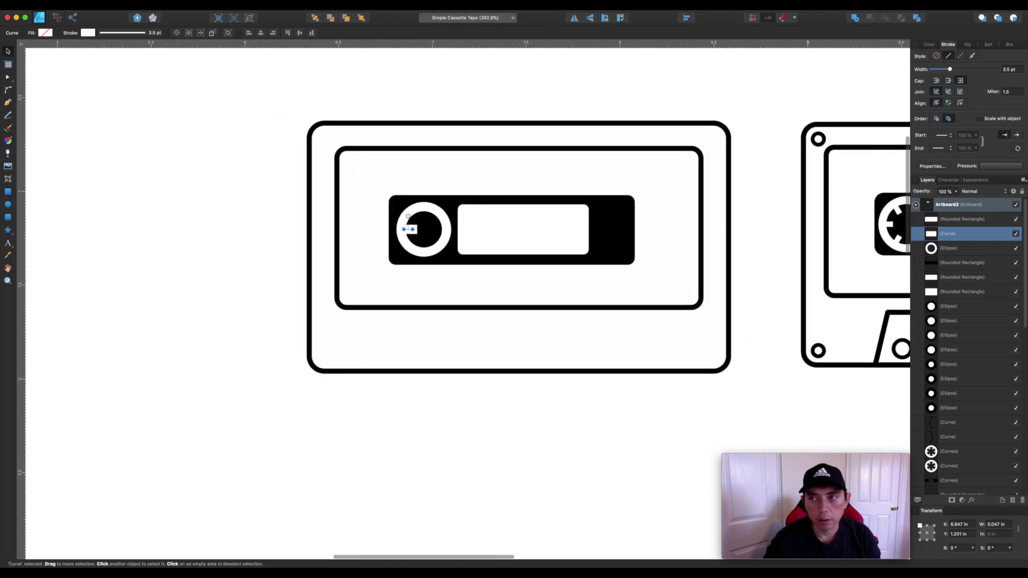
pyautogui.moveTo(951, 70); pyautogui.dragTo(948, 70)
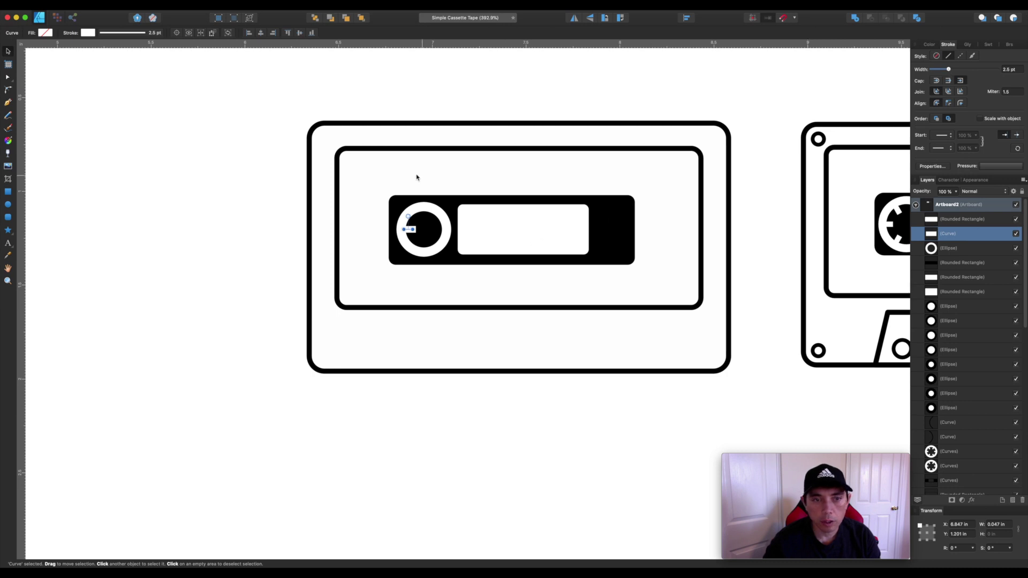
pyautogui.scroll(5, 409, 246)
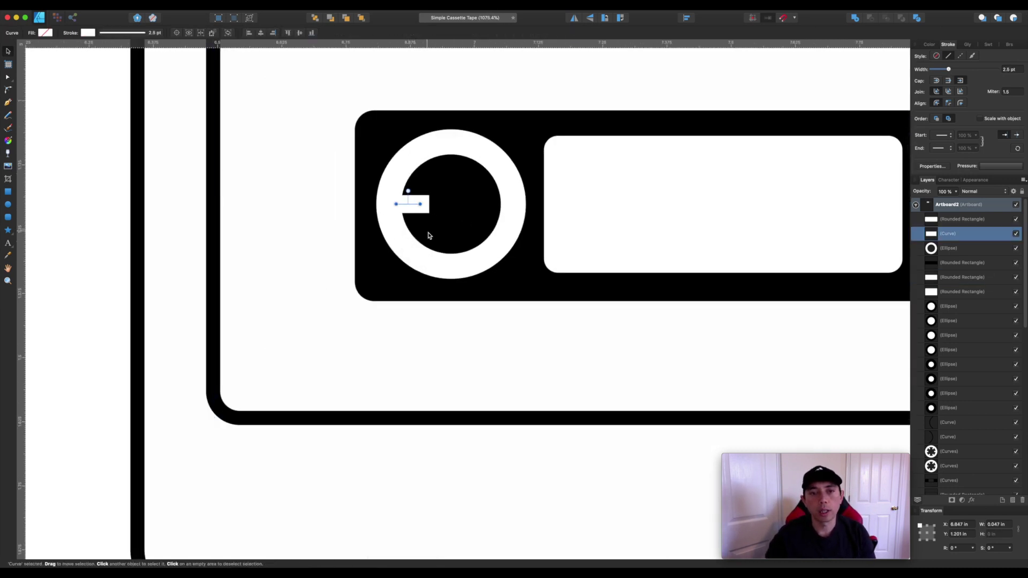
pyautogui.click(502, 236)
pyautogui.scroll(-5, 501, 236)
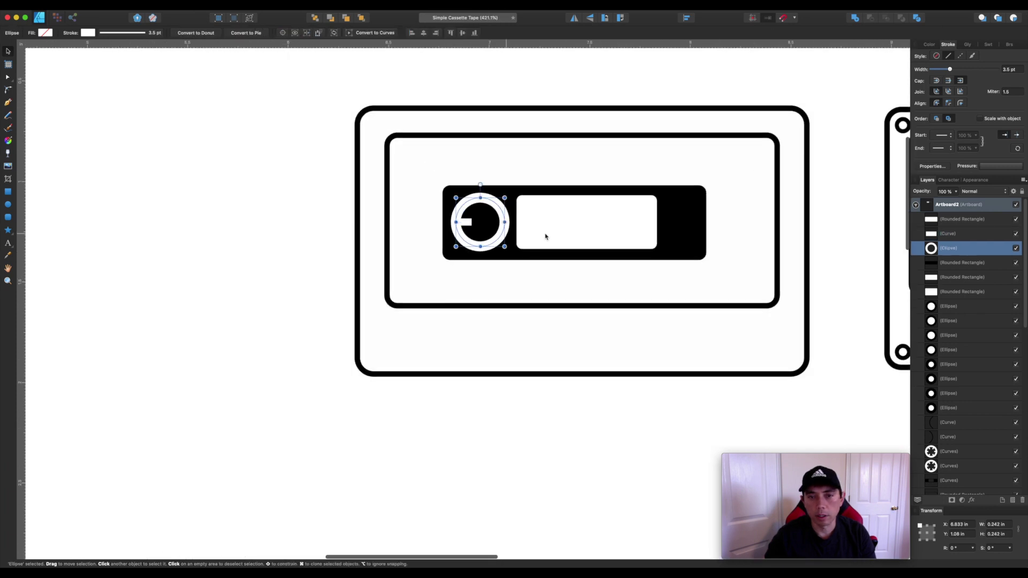
pyautogui.hscroll(6, 546, 236)
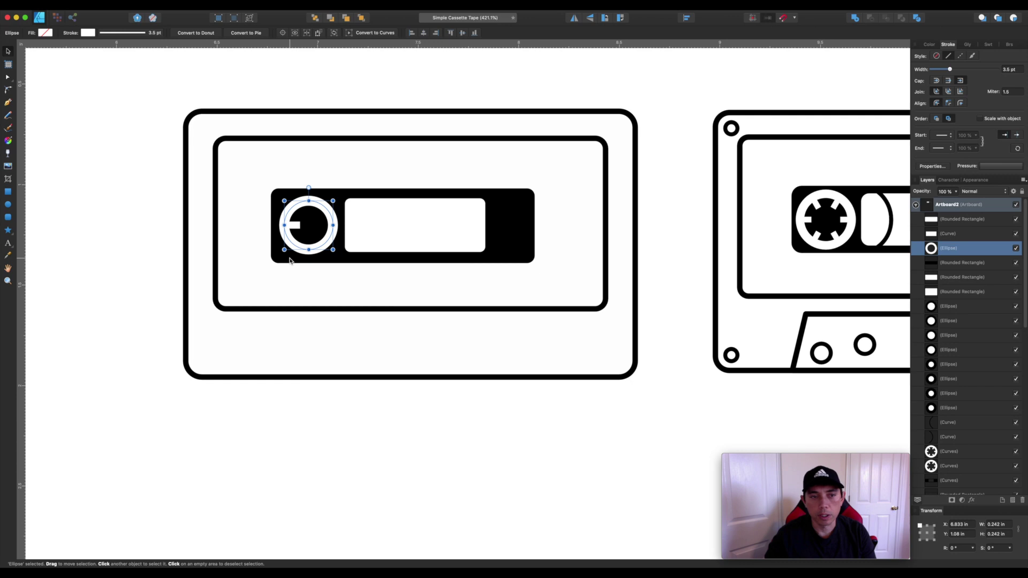
pyautogui.hscroll(-3, 289, 261)
pyautogui.scroll(-2, 292, 261)
pyautogui.scroll(2, 295, 261)
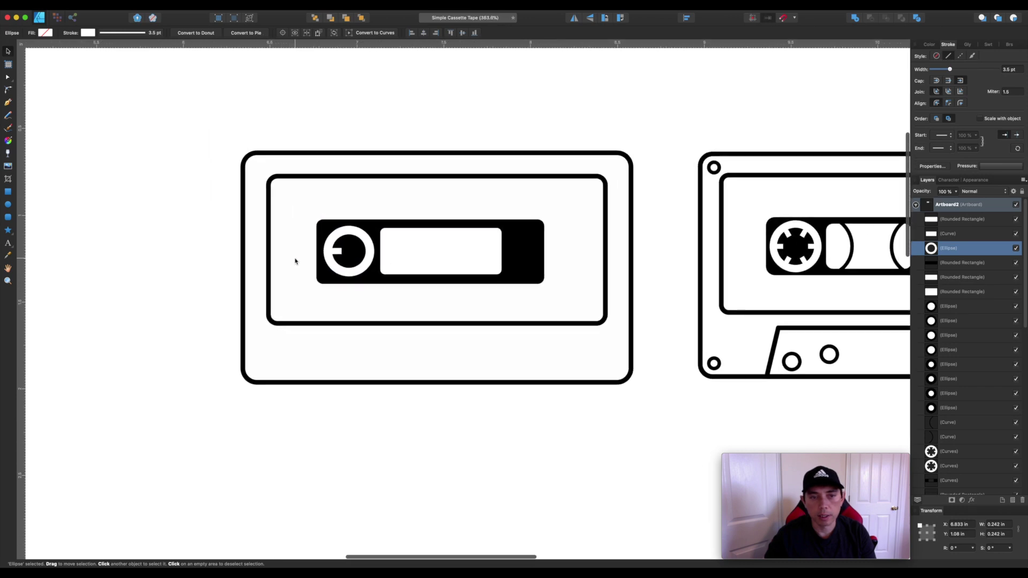
pyautogui.scroll(5, 295, 262)
pyautogui.click(389, 257)
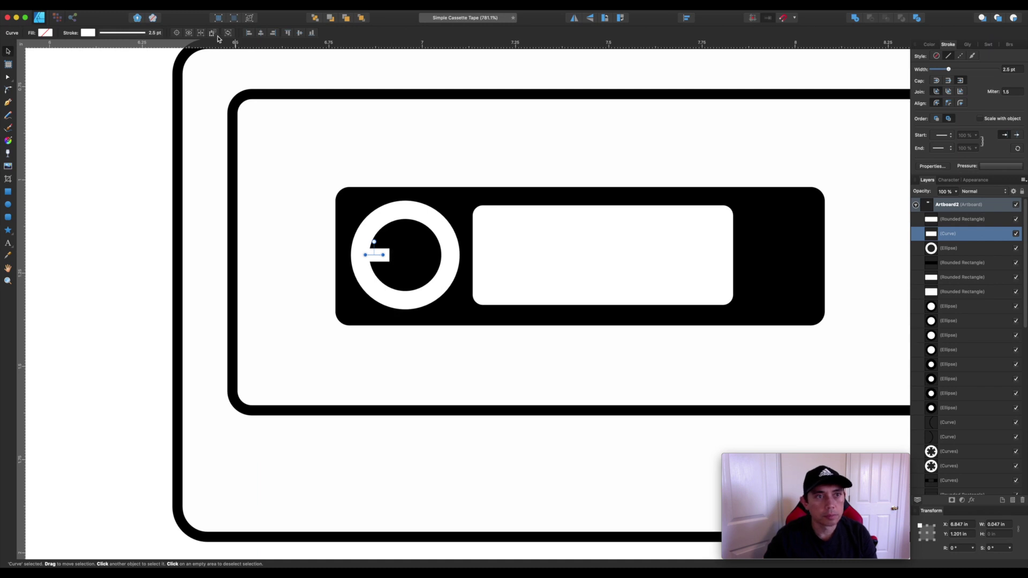
# Move the notch's transform origin onto the centre of the left reel ring
pyautogui.click(177, 33)
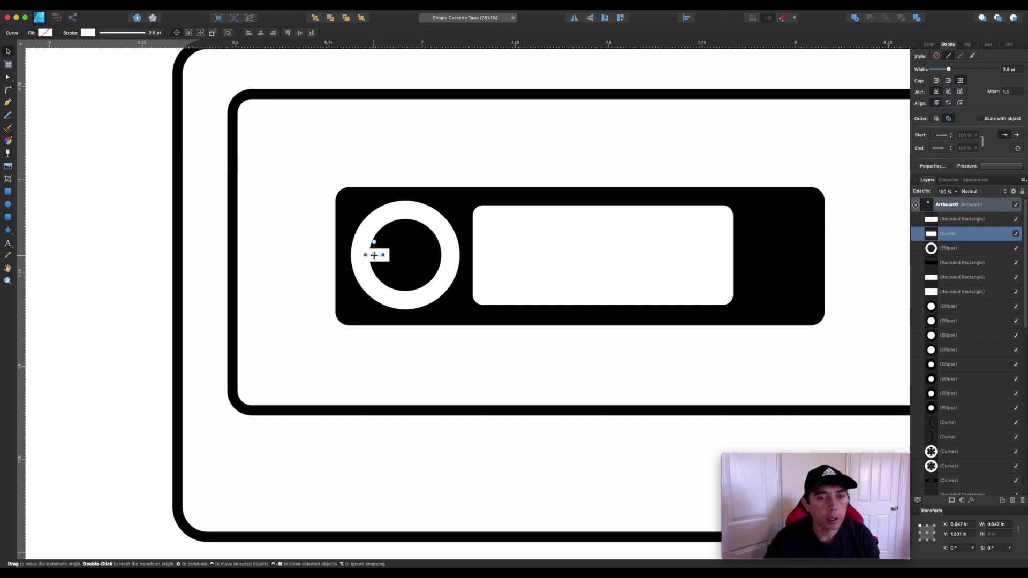
pyautogui.moveTo(375, 254); pyautogui.dragTo(405, 255)
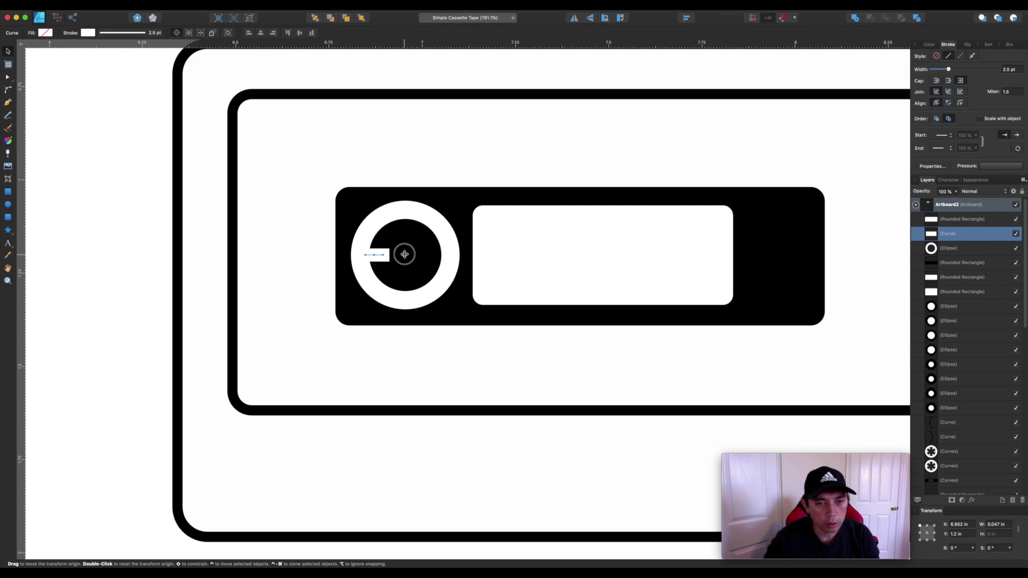
pyautogui.moveTo(404, 255); pyautogui.dragTo(405, 255)
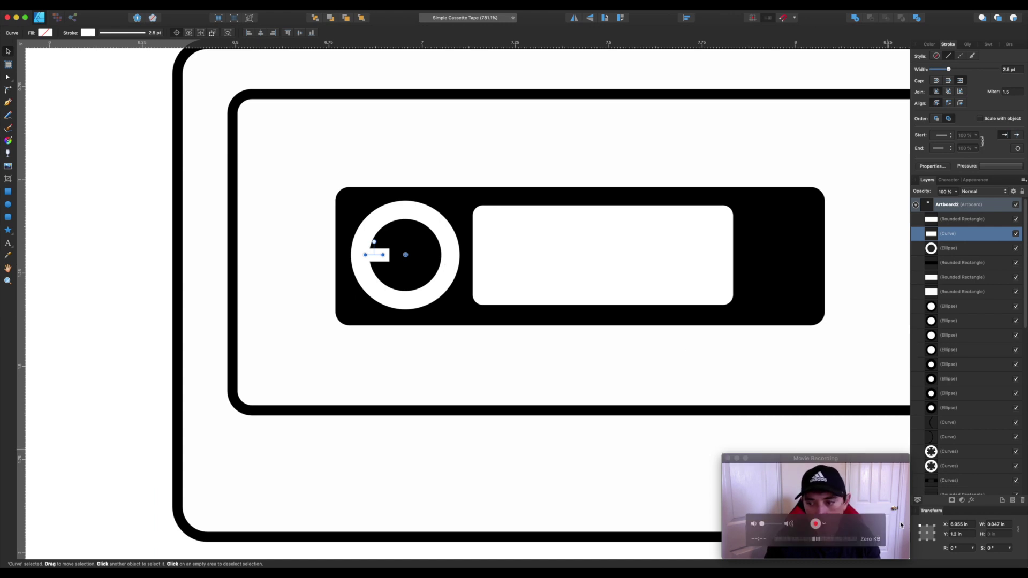
# Try rotating the original notch to 60°, then undo that rotation
pyautogui.click(954, 547)
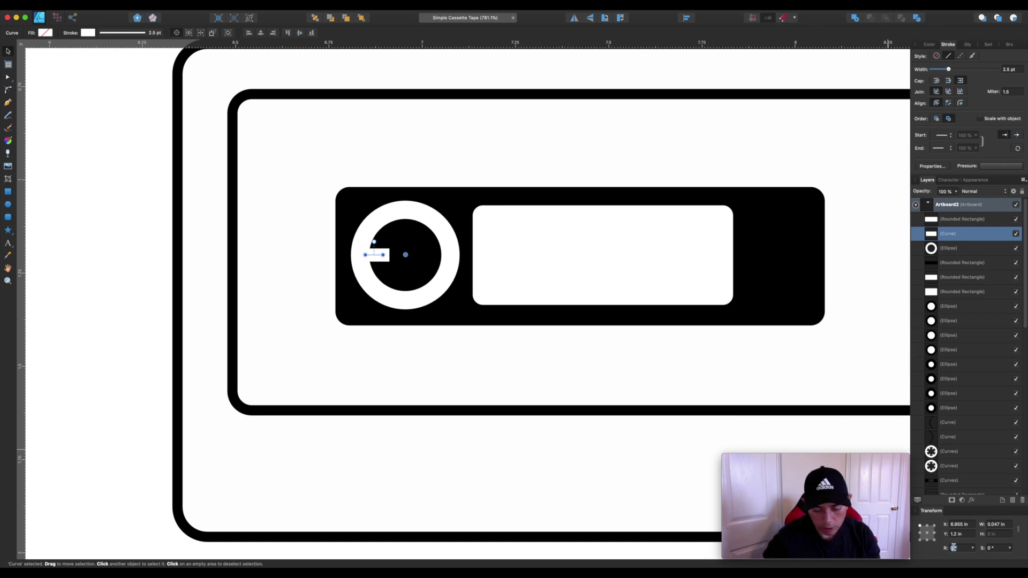
pyautogui.write('60')
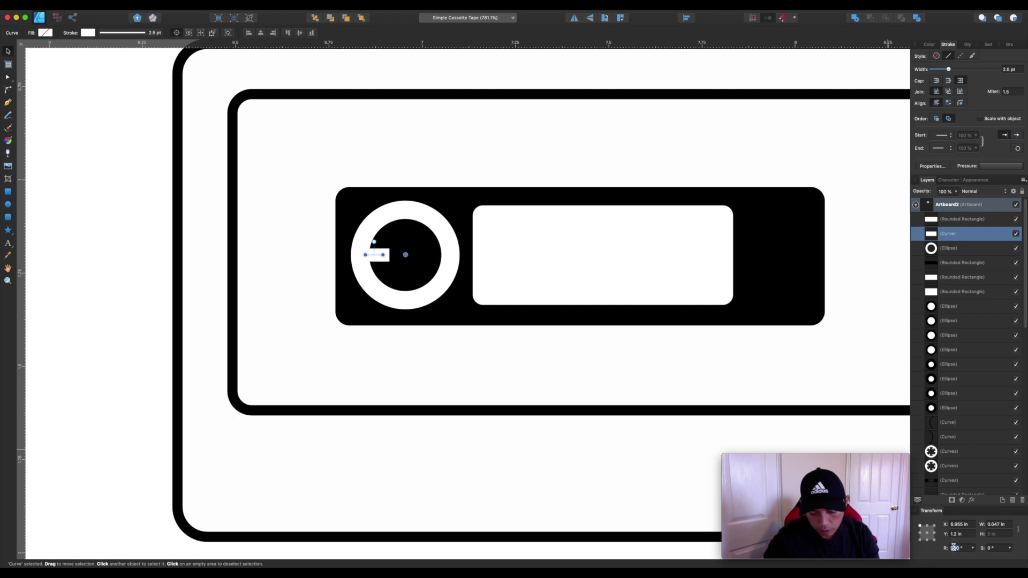
pyautogui.press('Return')
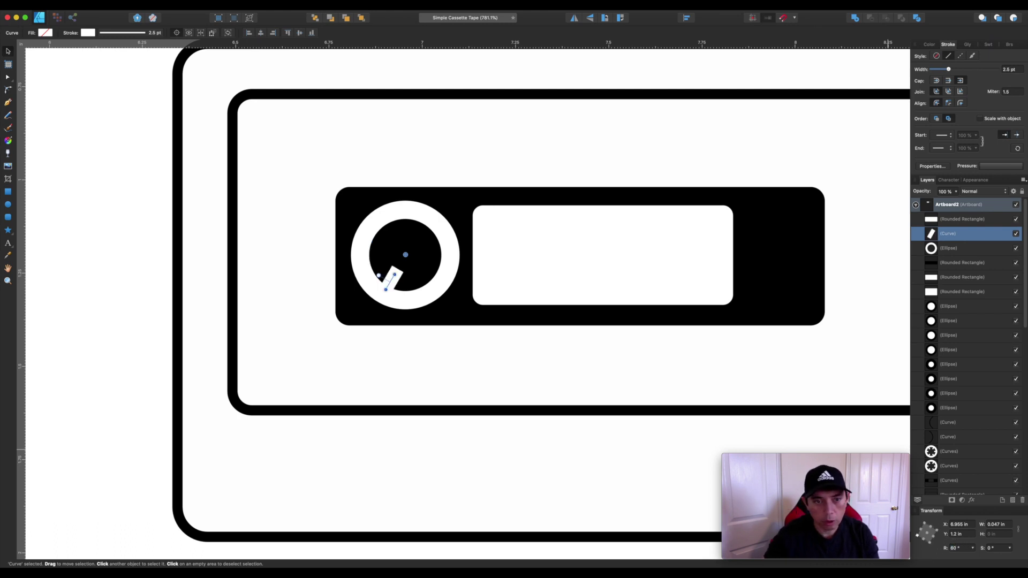
pyautogui.press('super+z')
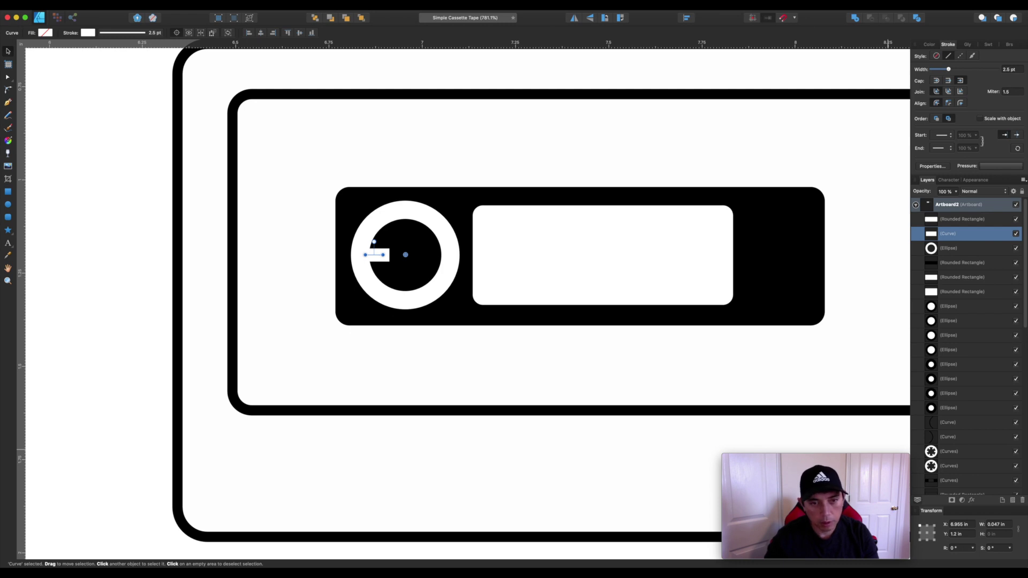
# Duplicate the notch into copies rotated 60° and 120° around the reel centre
pyautogui.press('super+j')
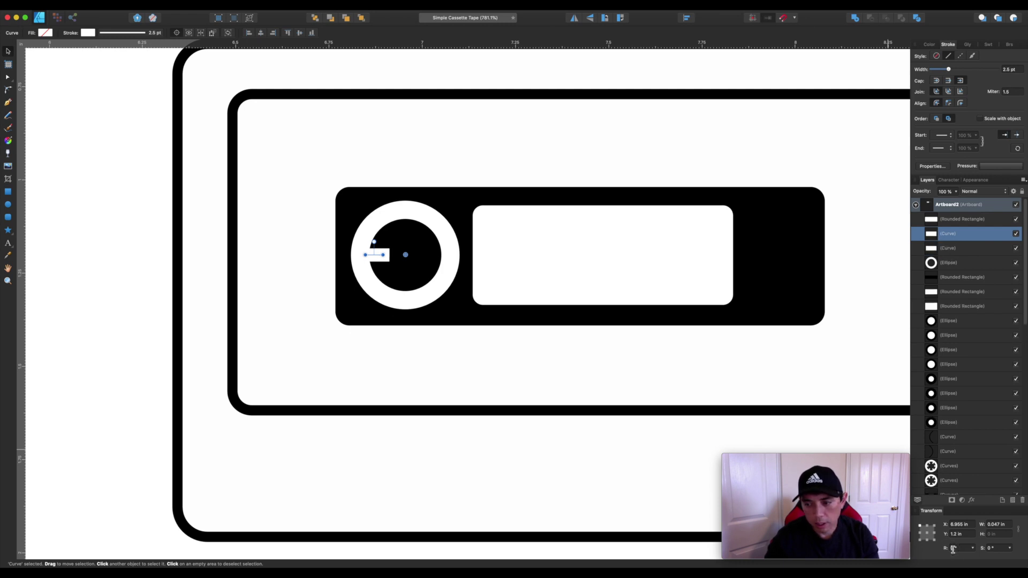
pyautogui.write('60')
pyautogui.press('Return')
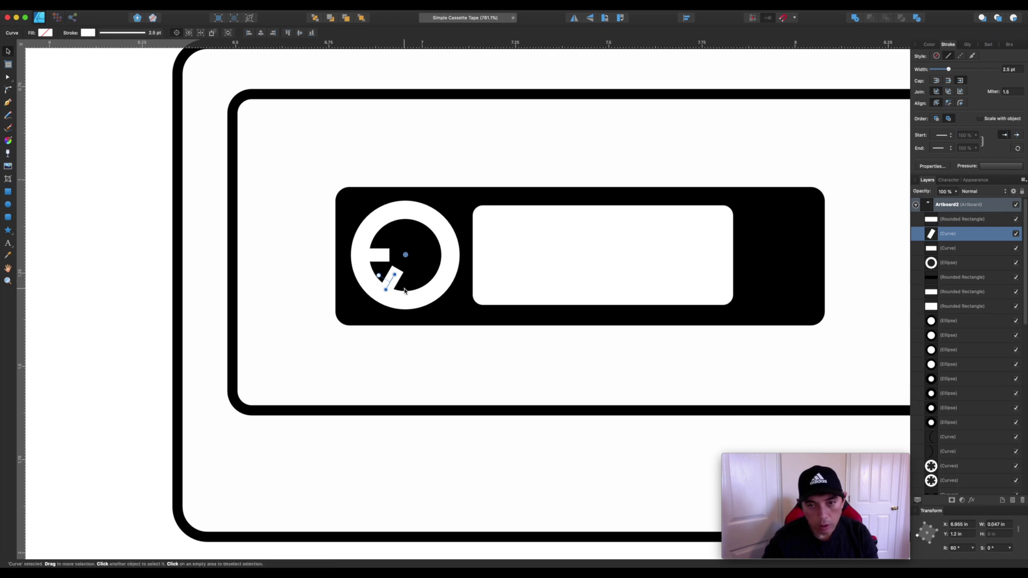
pyautogui.press('super+j')
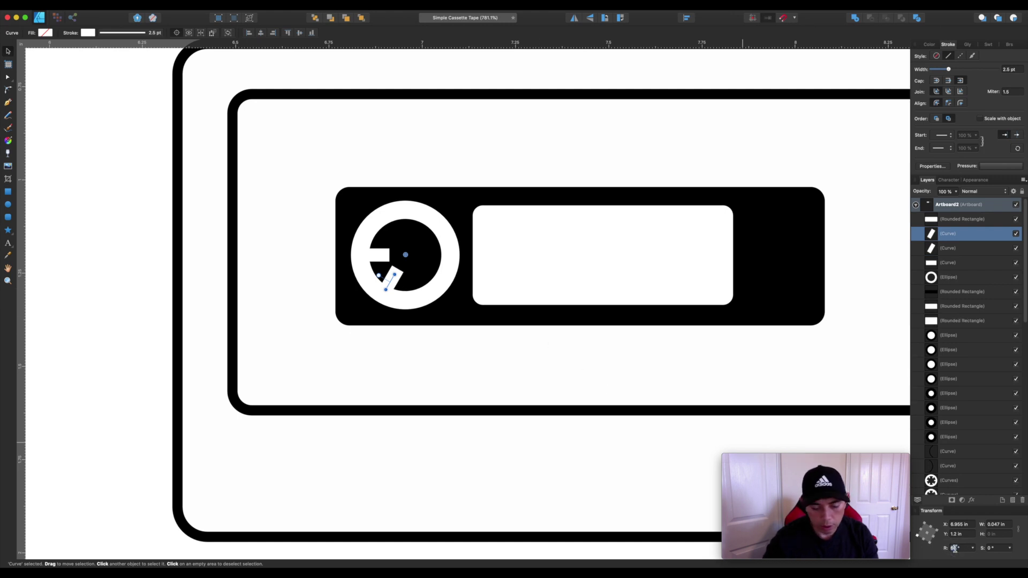
pyautogui.press('Return')
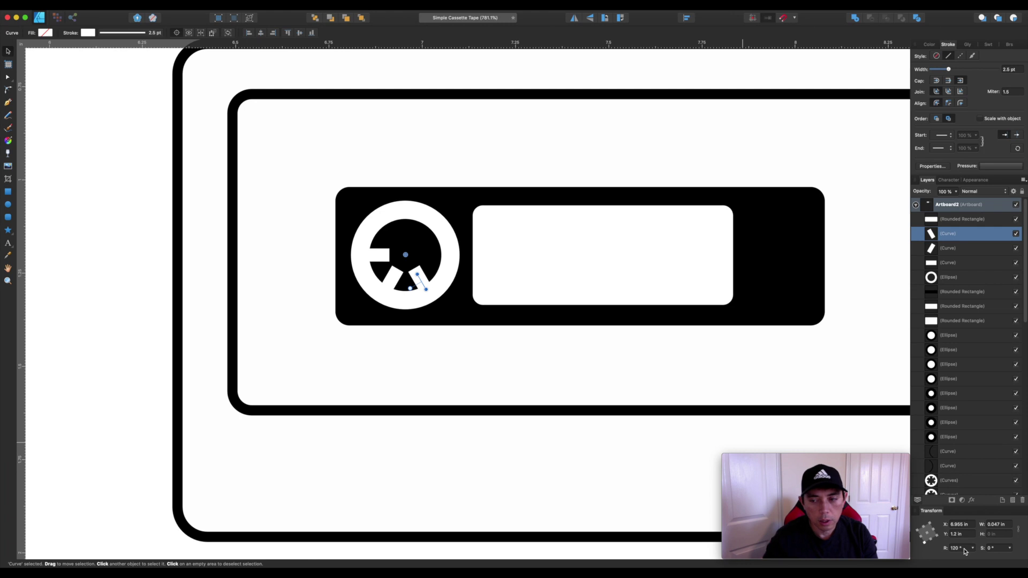
pyautogui.click(374, 182)
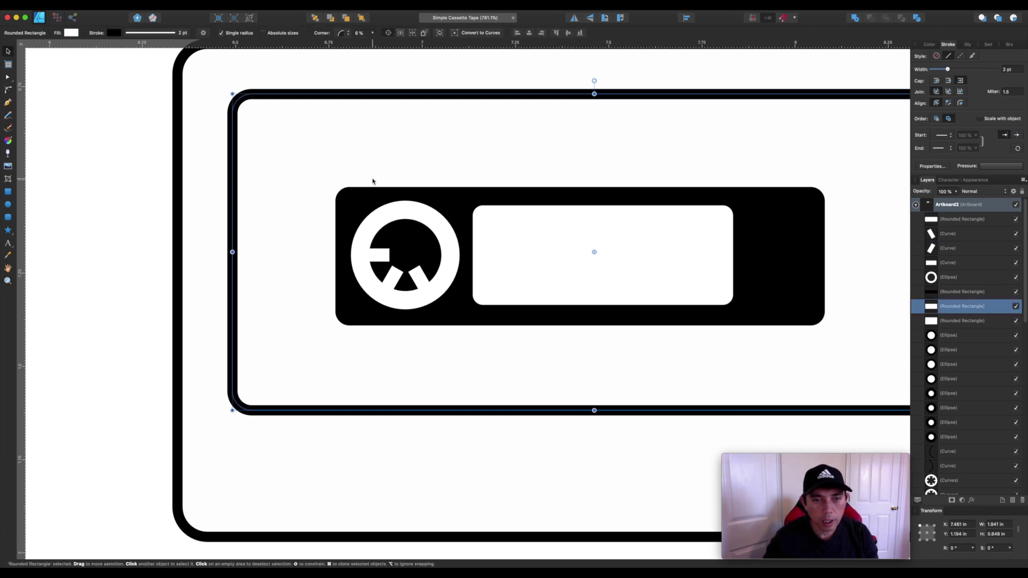
# Undo the rotated notch copies and shorten the remaining left notch to 0.029 in wide
pyautogui.scroll(-3, 373, 181)
pyautogui.scroll(-1, 374, 182)
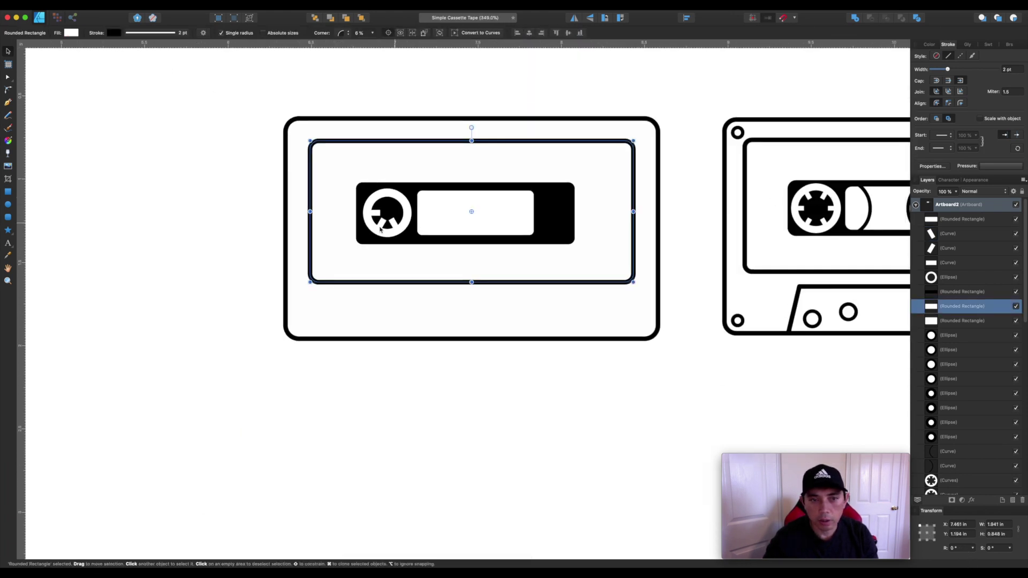
pyautogui.scroll(5, 358, 234)
pyautogui.click(440, 213)
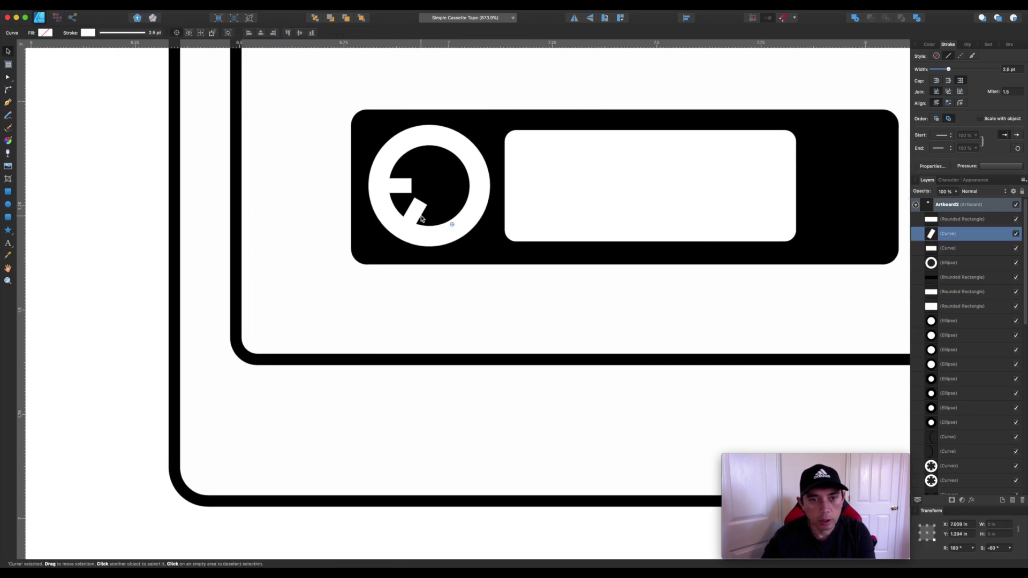
pyautogui.press('super+j')
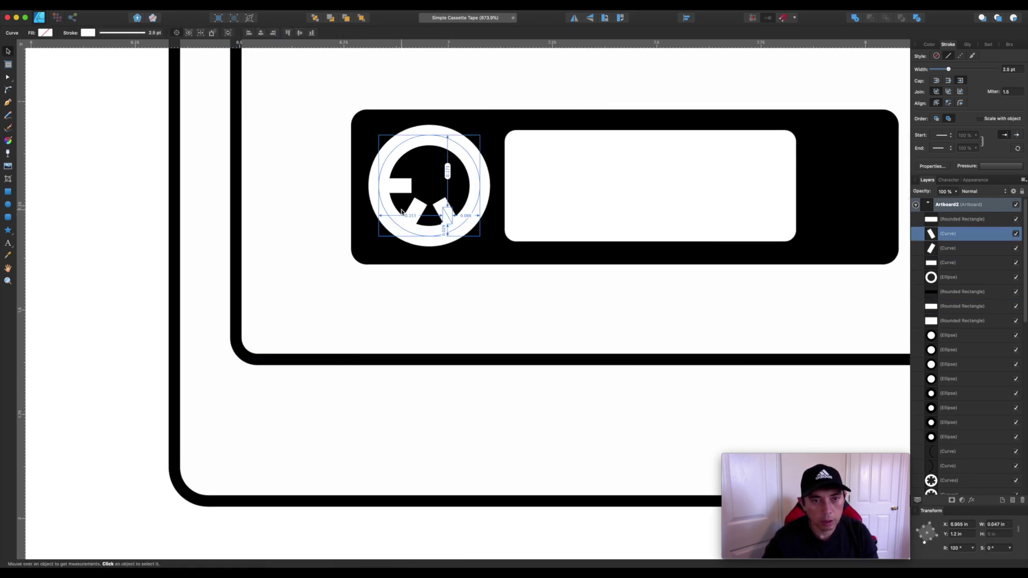
pyautogui.press('super+z')
pyautogui.press('super+z')
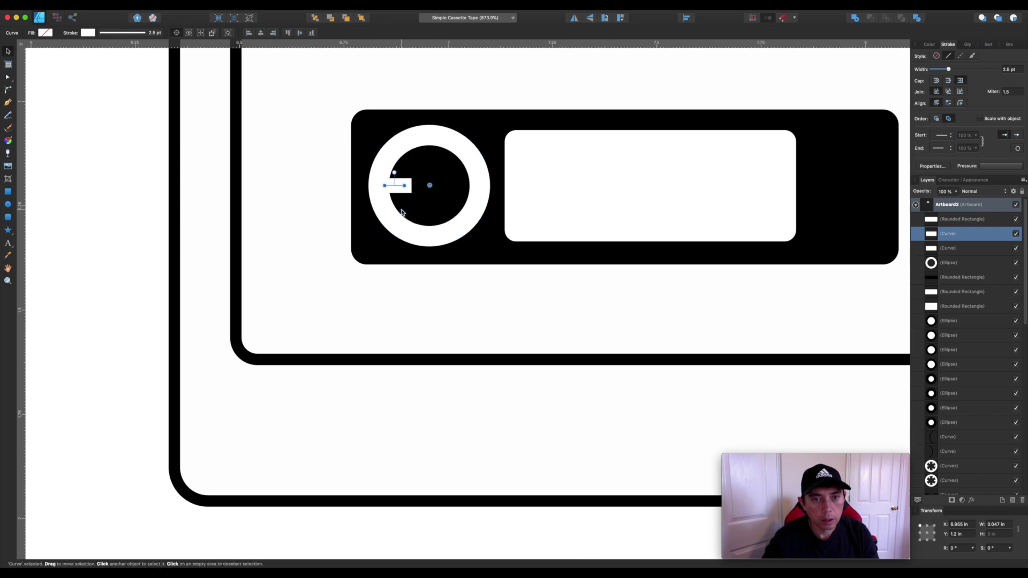
pyautogui.moveTo(405, 188); pyautogui.dragTo(429, 186)
pyautogui.press('super+z')
# Duplicate the notch into copies rotated 60° and 120° around the reel centre
pyautogui.click(442, 100)
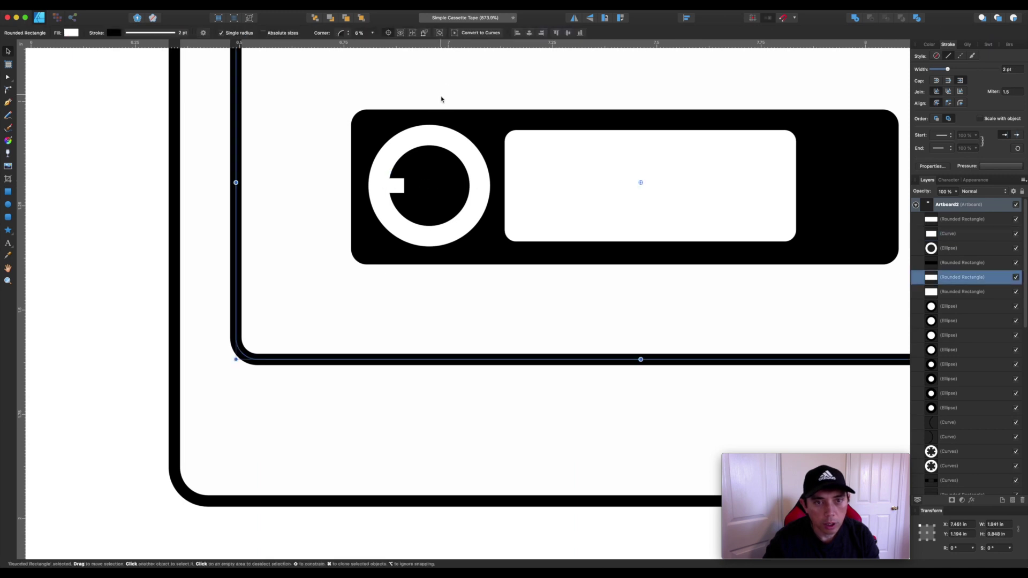
pyautogui.click(398, 189)
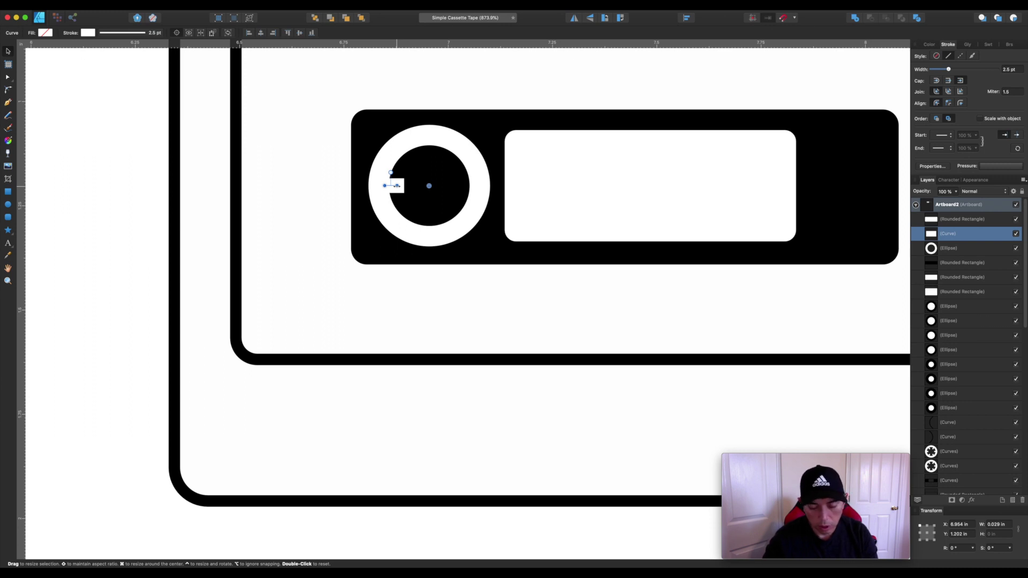
pyautogui.press('super+j')
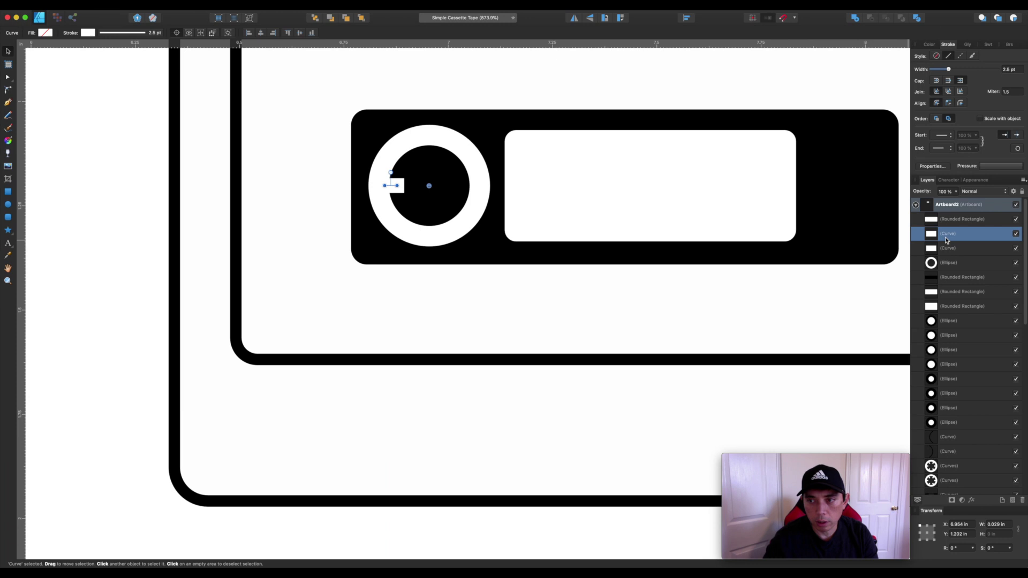
pyautogui.click(954, 549)
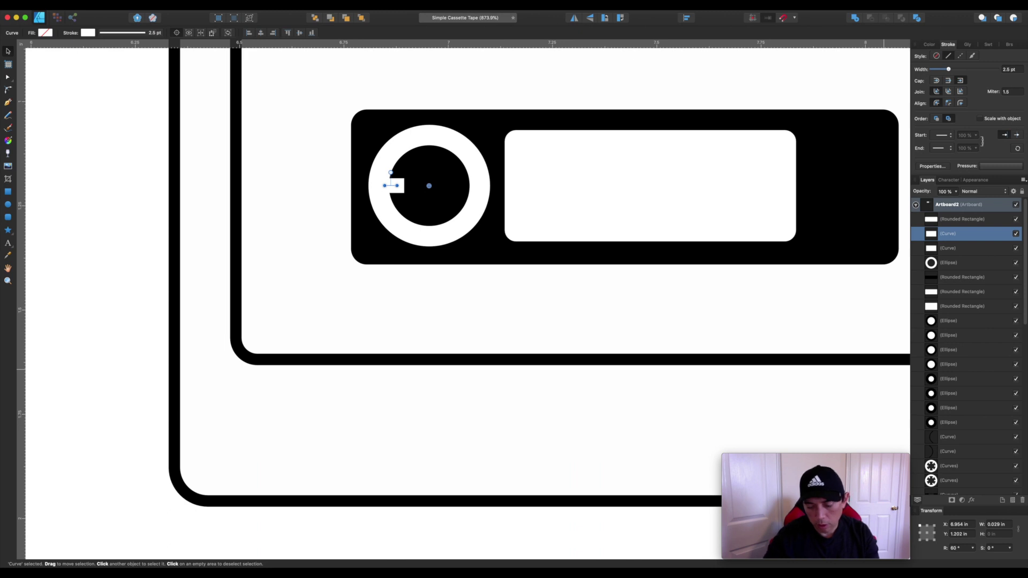
pyautogui.write('60')
pyautogui.press('Return')
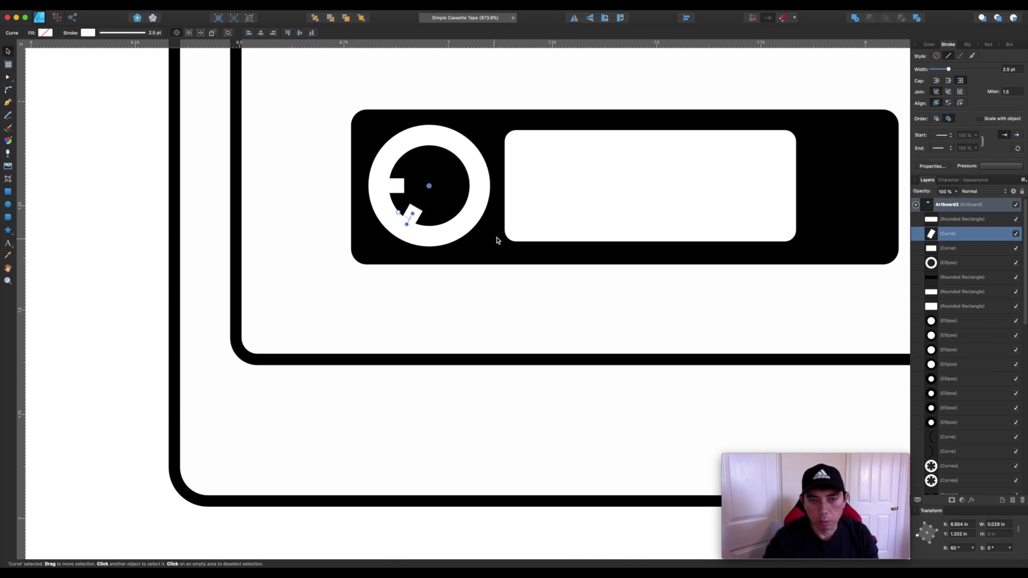
pyautogui.press('super+j')
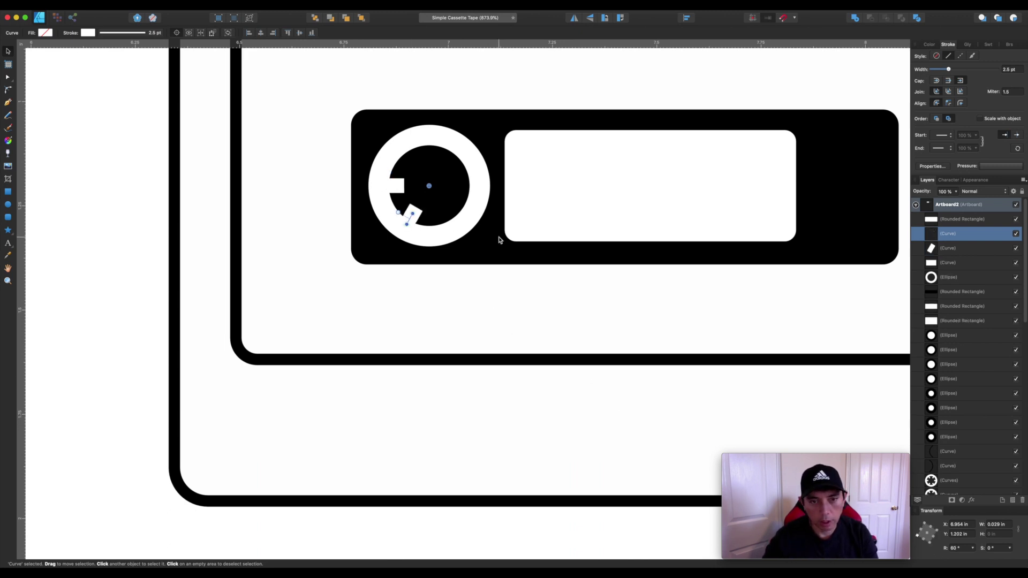
pyautogui.click(952, 548)
pyautogui.press('Return')
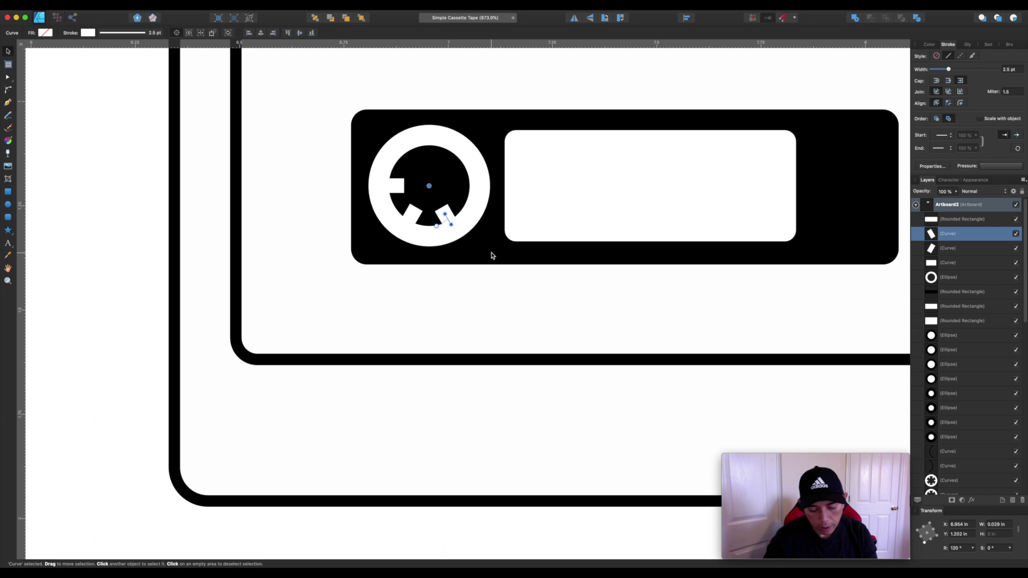
# Add another notch copy rotated to 180° on the reel's right side
pyautogui.press('super+j')
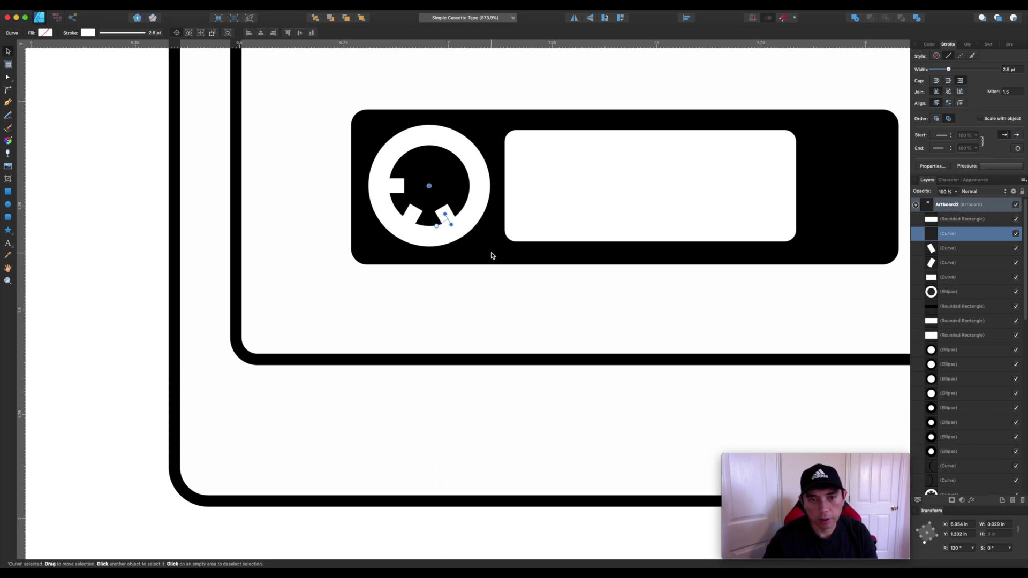
pyautogui.click(954, 550)
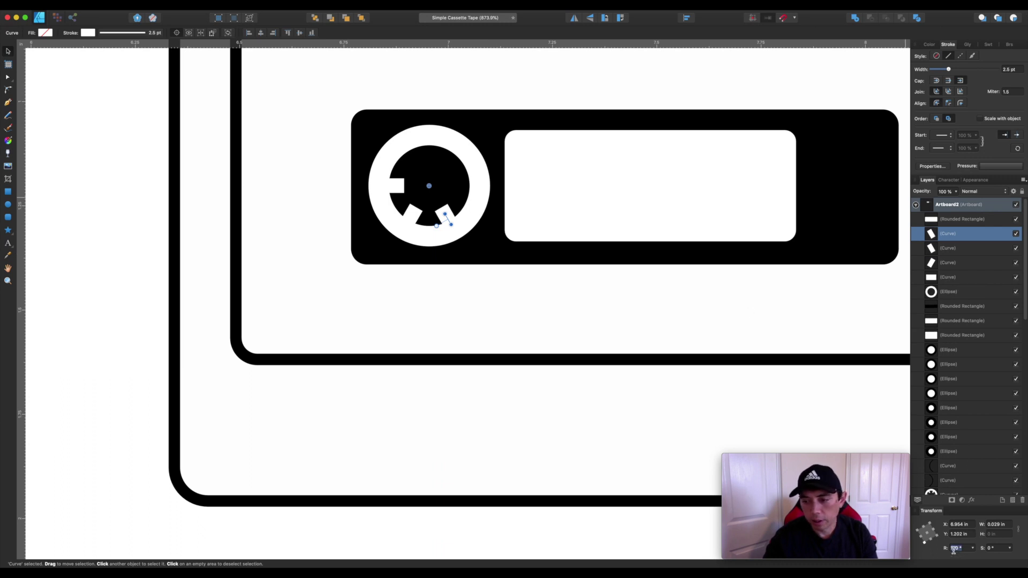
pyautogui.write('1890')
pyautogui.press('Return')
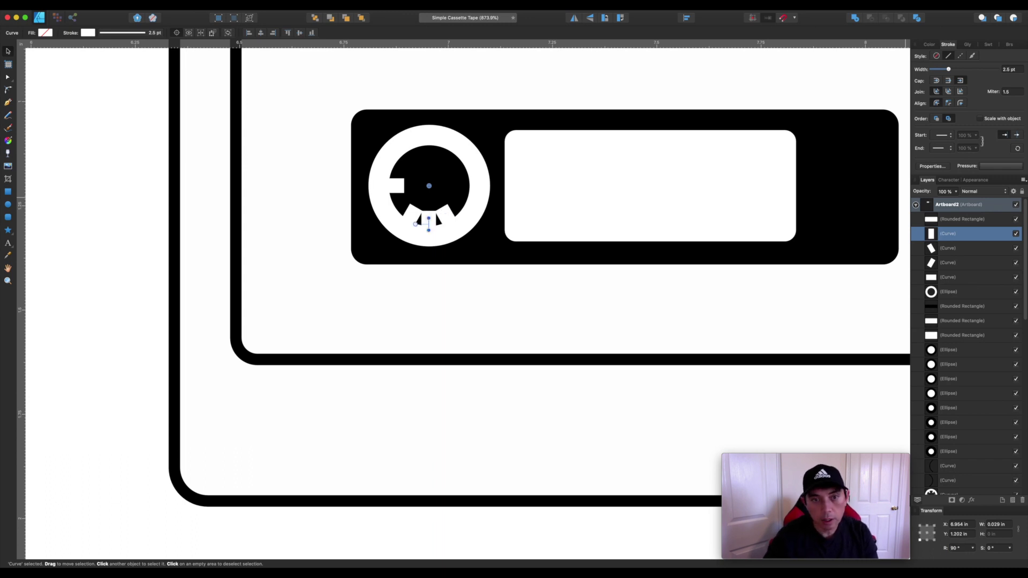
pyautogui.press('super+z')
pyautogui.click(954, 548)
pyautogui.write('18')
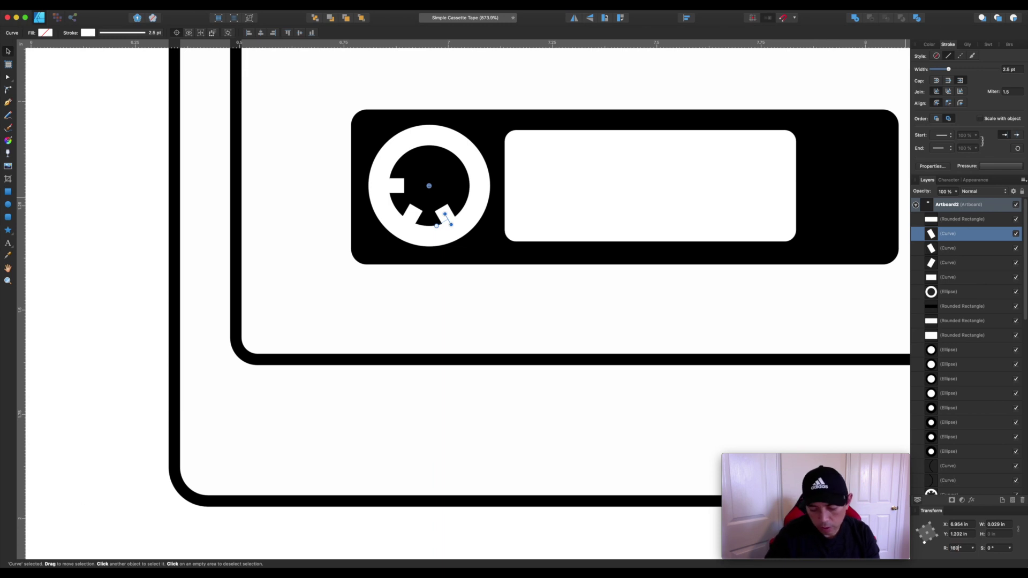
pyautogui.press('Return')
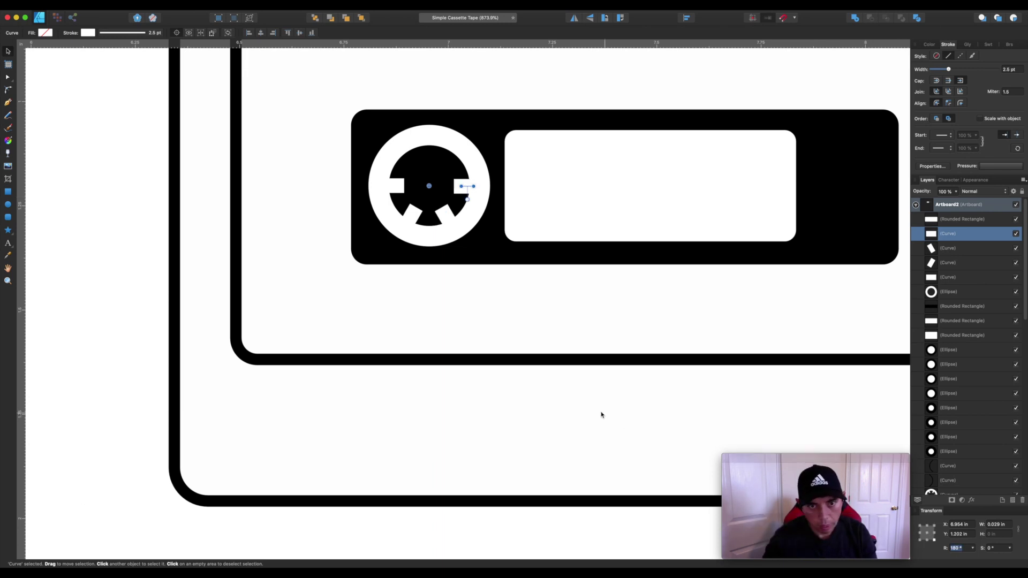
# Clone the two slanted lower notches to the reel top and flip them vertically
pyautogui.click(411, 211)
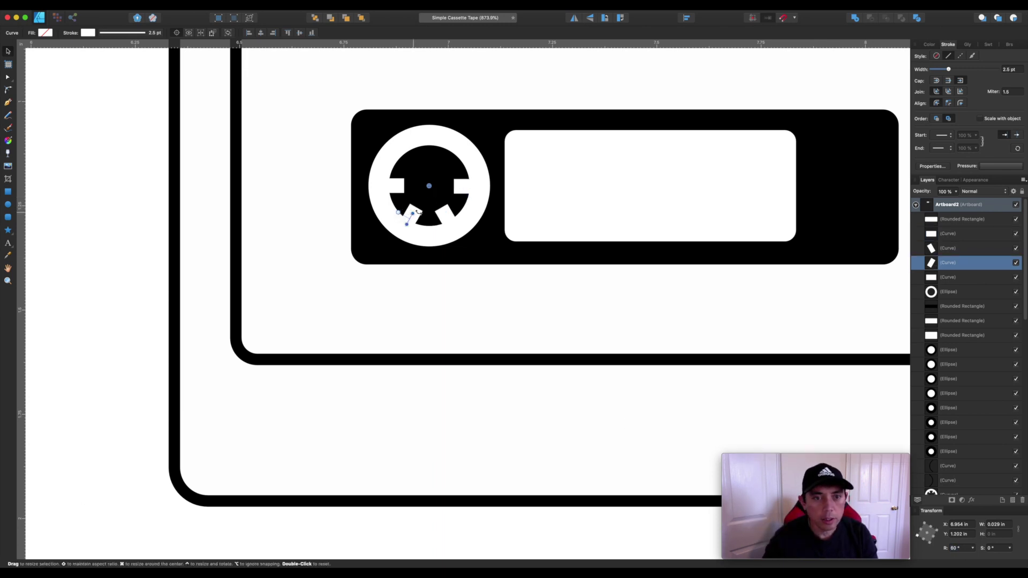
pyautogui.keyDown('shift'); pyautogui.click(450, 219); pyautogui.keyUp('shift')
pyautogui.moveTo(450, 220); pyautogui.dragTo(433, 168)
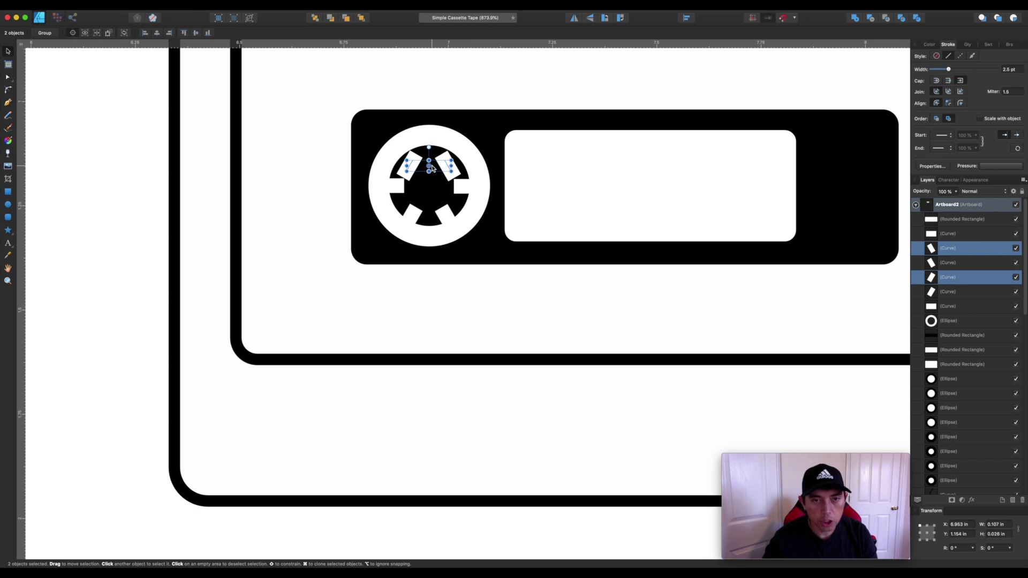
pyautogui.click(590, 20)
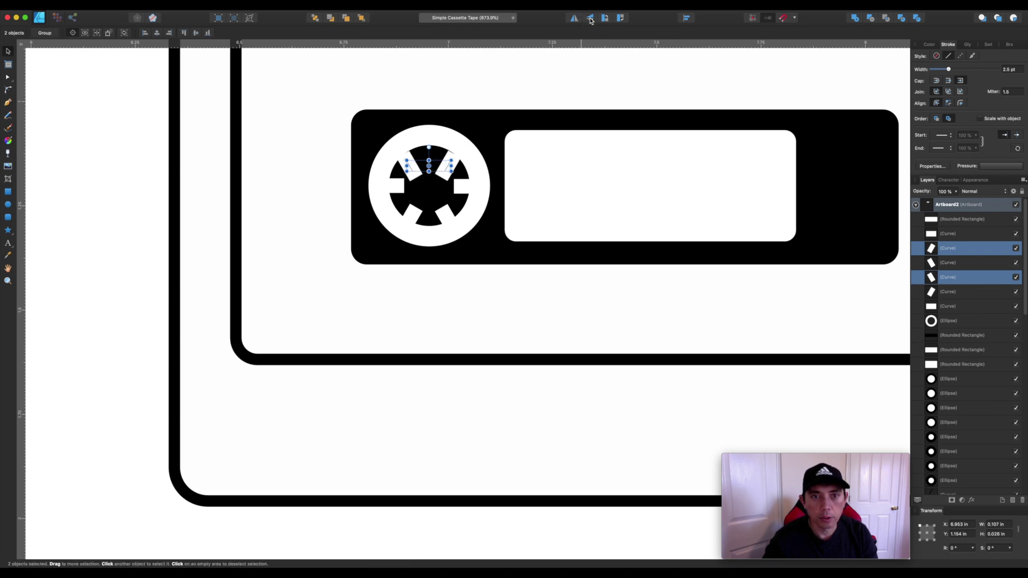
pyautogui.moveTo(447, 168); pyautogui.dragTo(447, 157)
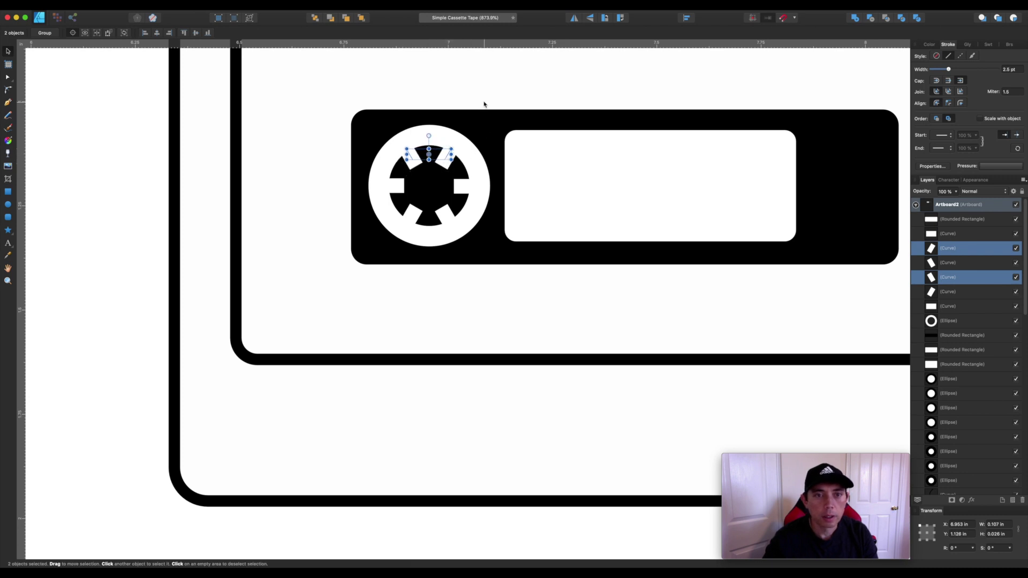
# Set the stroke width of all six reel notches to 2 pt
pyautogui.click(474, 86)
pyautogui.scroll(-6, 473, 86)
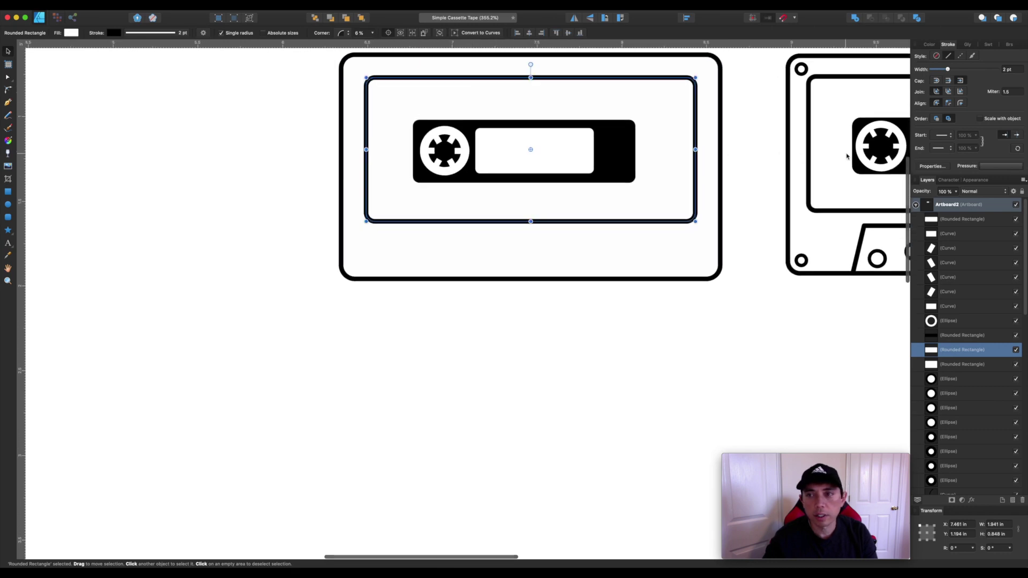
pyautogui.scroll(2, 399, 155)
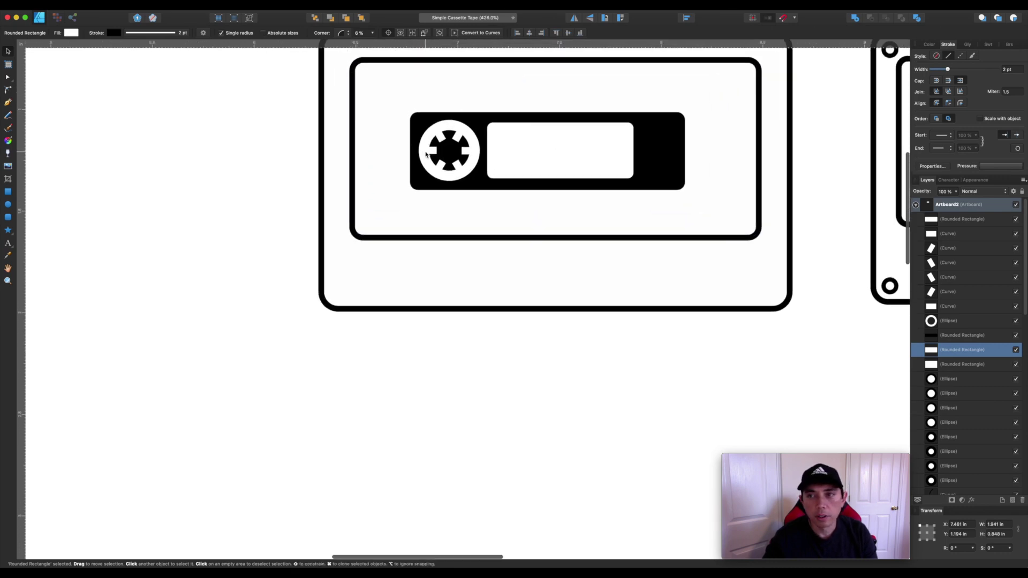
pyautogui.scroll(-3, 459, 155)
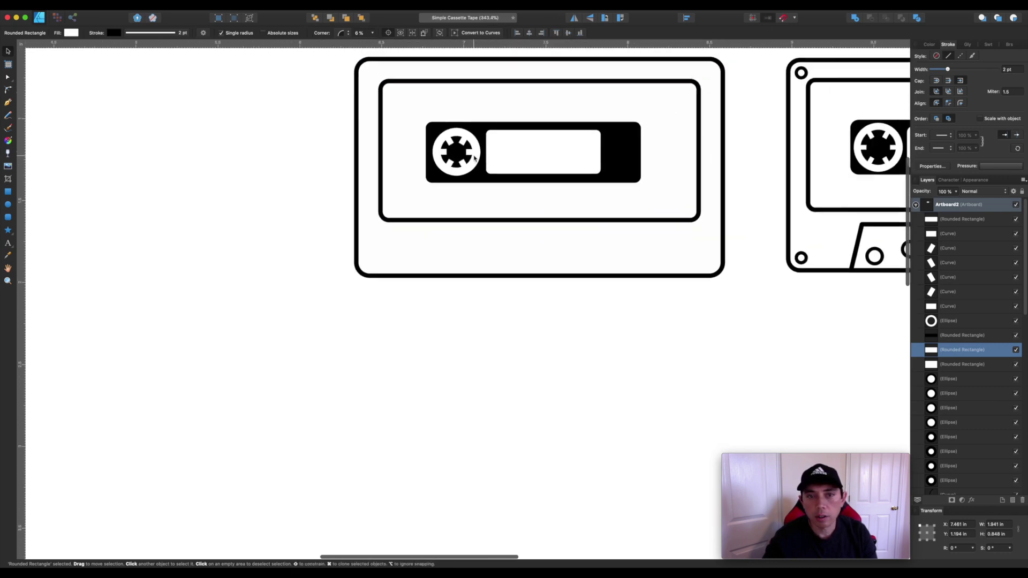
pyautogui.click(451, 142)
pyautogui.keyDown('shift'); pyautogui.click(464, 142); pyautogui.keyUp('shift')
pyautogui.keyDown('shift'); pyautogui.click(470, 155); pyautogui.keyUp('shift')
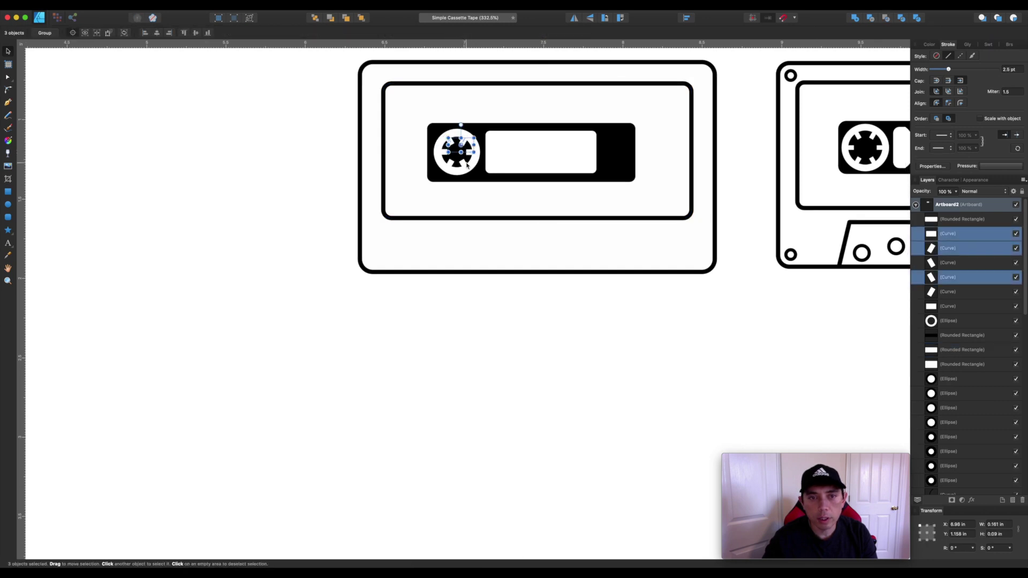
pyautogui.keyDown('shift'); pyautogui.click(456, 164); pyautogui.keyUp('shift')
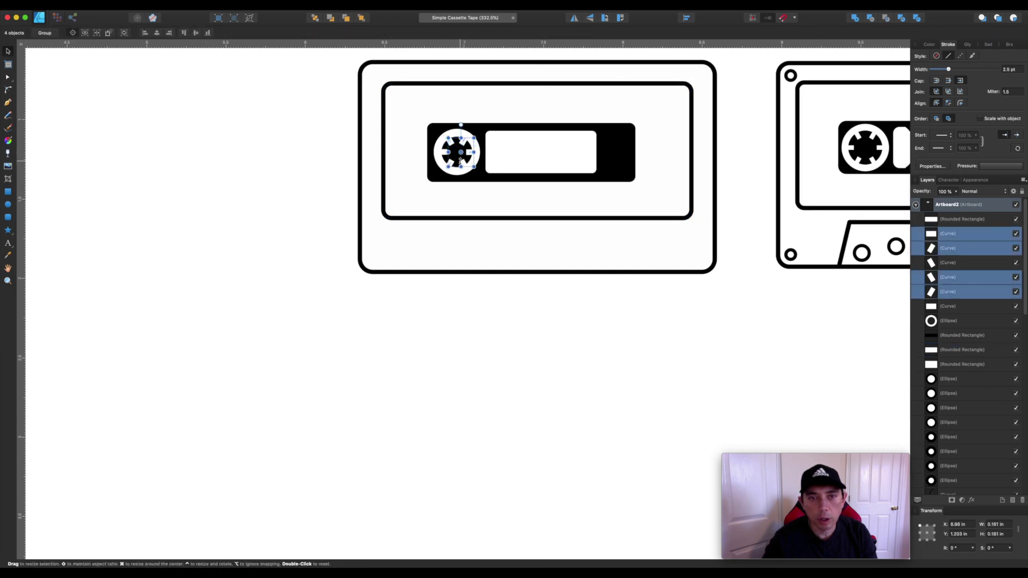
pyautogui.scroll(5, 457, 162)
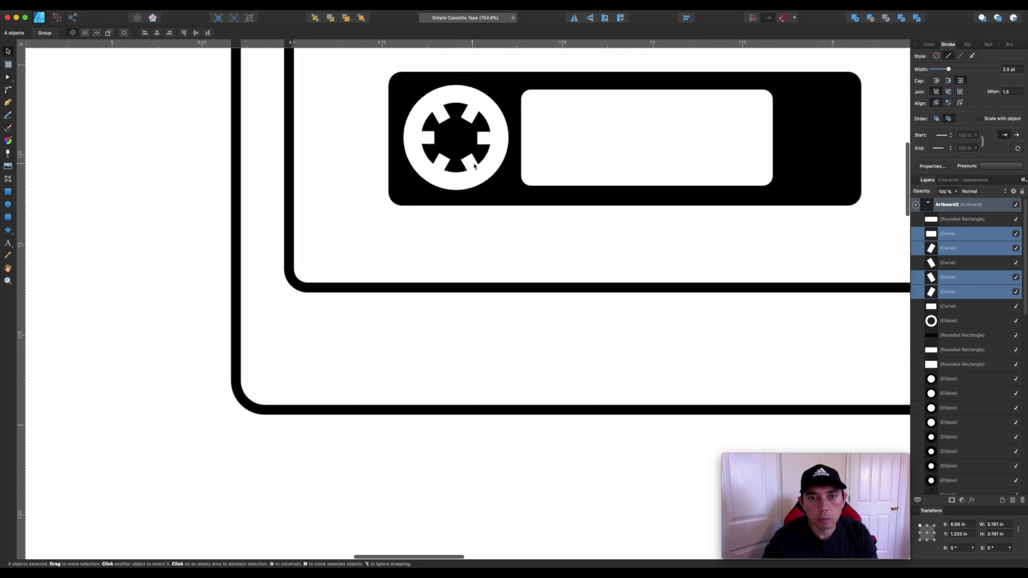
pyautogui.keyDown('shift'); pyautogui.click(463, 163); pyautogui.keyUp('shift')
pyautogui.keyDown('shift'); pyautogui.click(428, 138); pyautogui.keyUp('shift')
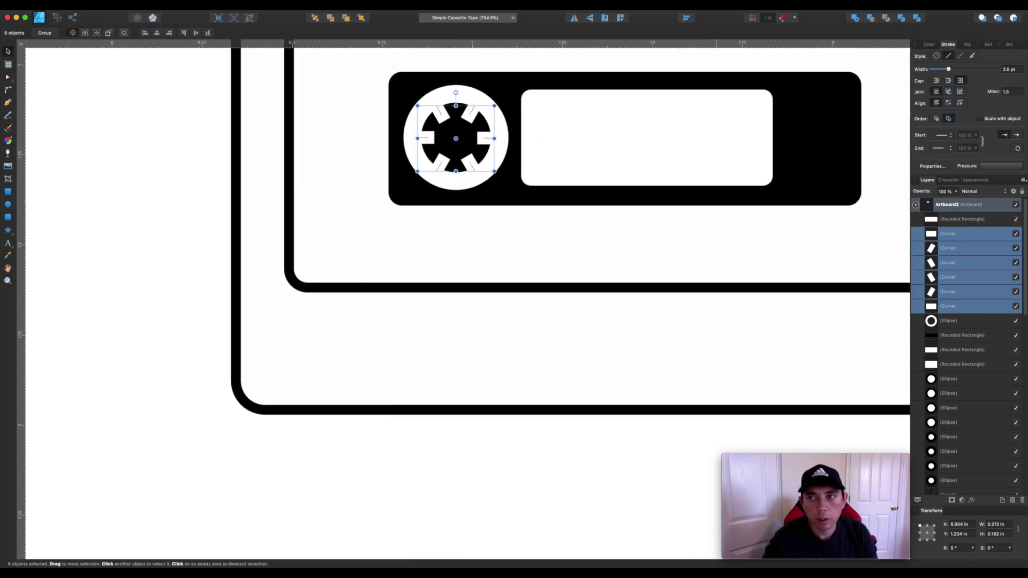
pyautogui.moveTo(951, 71); pyautogui.dragTo(948, 72)
# Group the six notches with the white reel ring and clone the group rightward
pyautogui.click(508, 245)
pyautogui.scroll(-5, 507, 245)
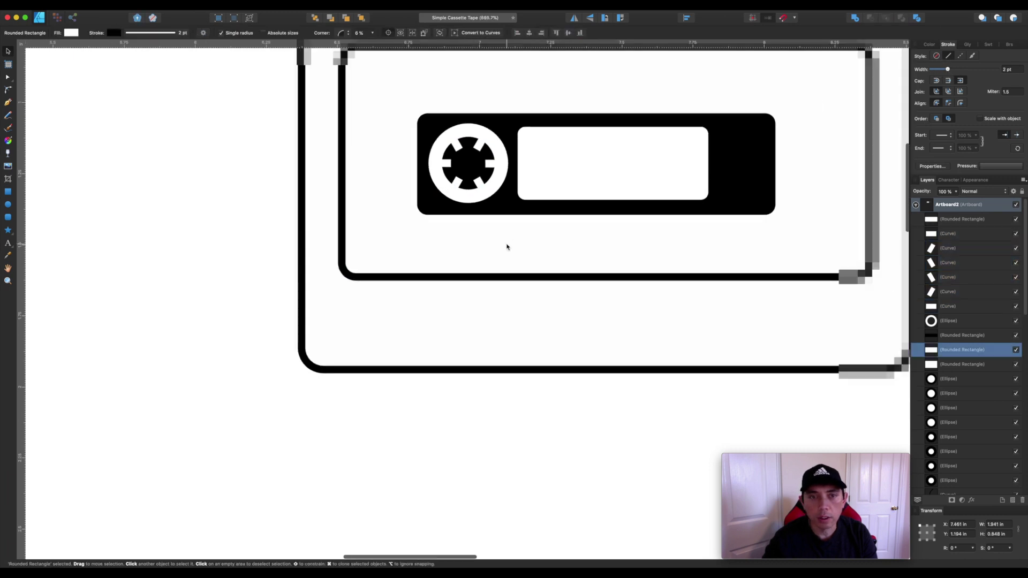
pyautogui.scroll(-1, 507, 247)
pyautogui.hscroll(2, 508, 245)
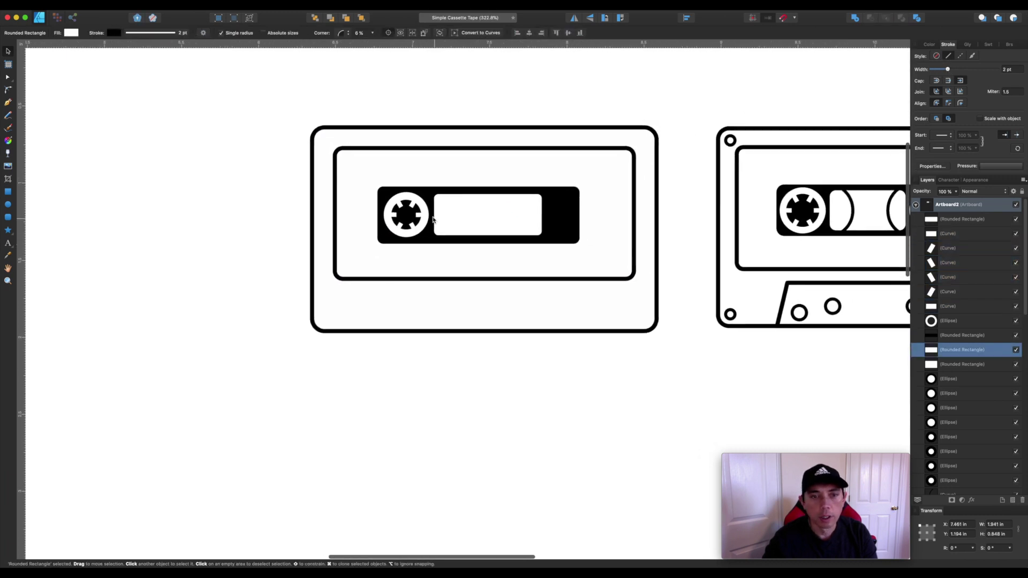
pyautogui.scroll(5, 407, 214)
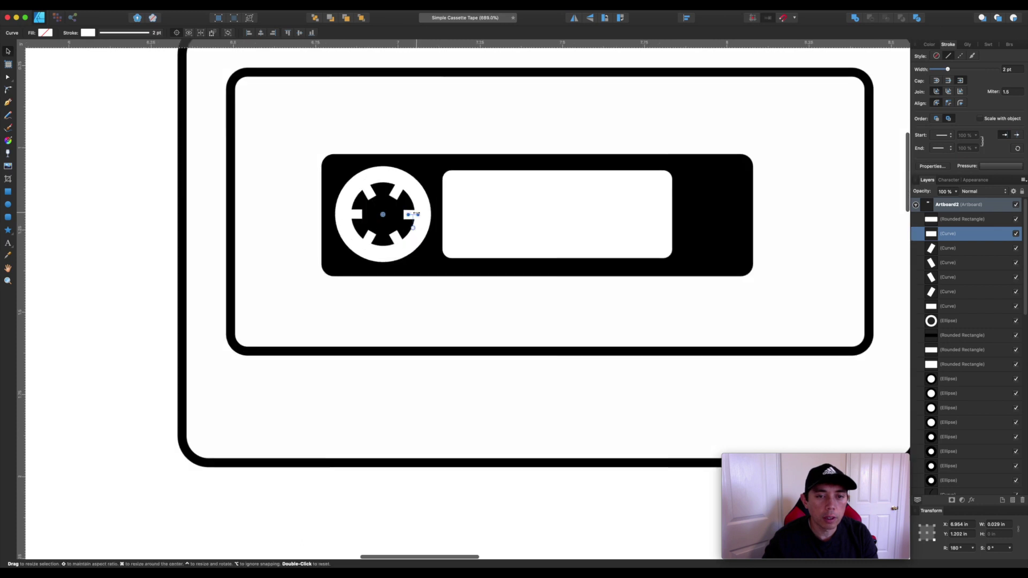
pyautogui.click(397, 194)
pyautogui.keyDown('shift'); pyautogui.click(397, 191); pyautogui.keyUp('shift')
pyautogui.keyDown('shift'); pyautogui.click(372, 192); pyautogui.keyUp('shift')
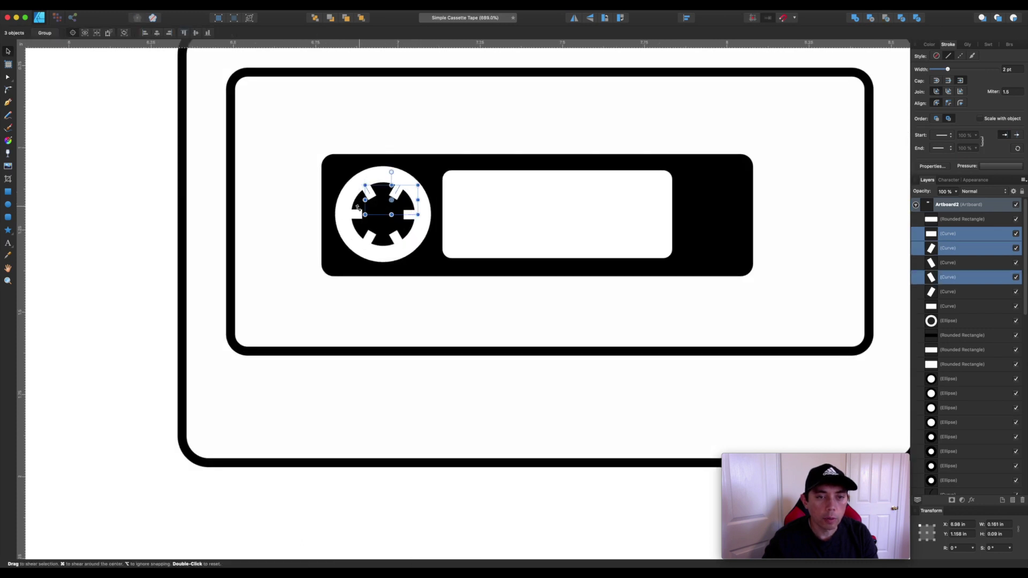
pyautogui.keyDown('shift'); pyautogui.click(355, 214); pyautogui.keyUp('shift')
pyautogui.keyDown('shift'); pyautogui.click(367, 238); pyautogui.keyUp('shift')
pyautogui.keyDown('shift'); pyautogui.click(397, 239); pyautogui.keyUp('shift')
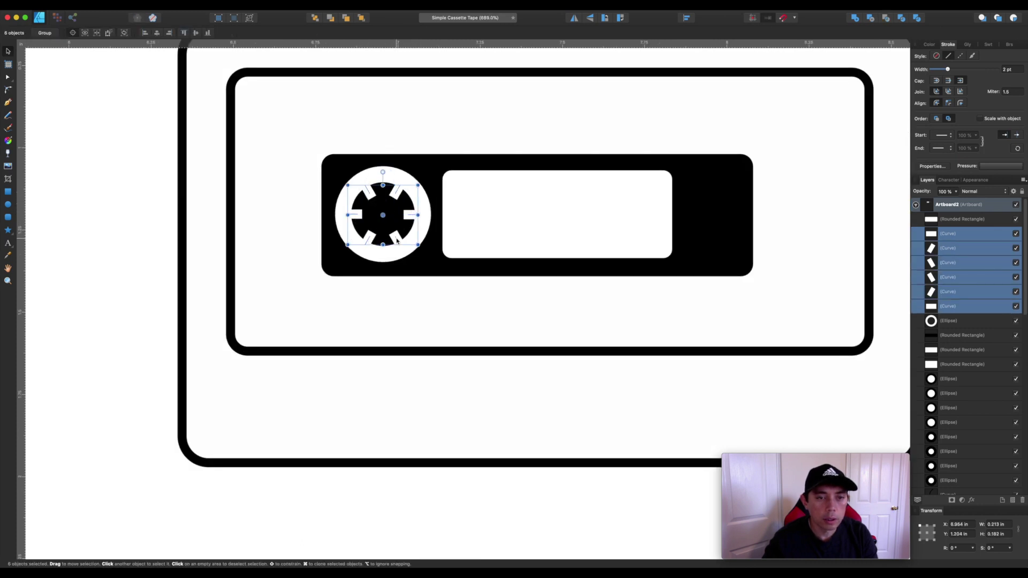
pyautogui.keyDown('shift'); pyautogui.click(385, 255); pyautogui.keyUp('shift')
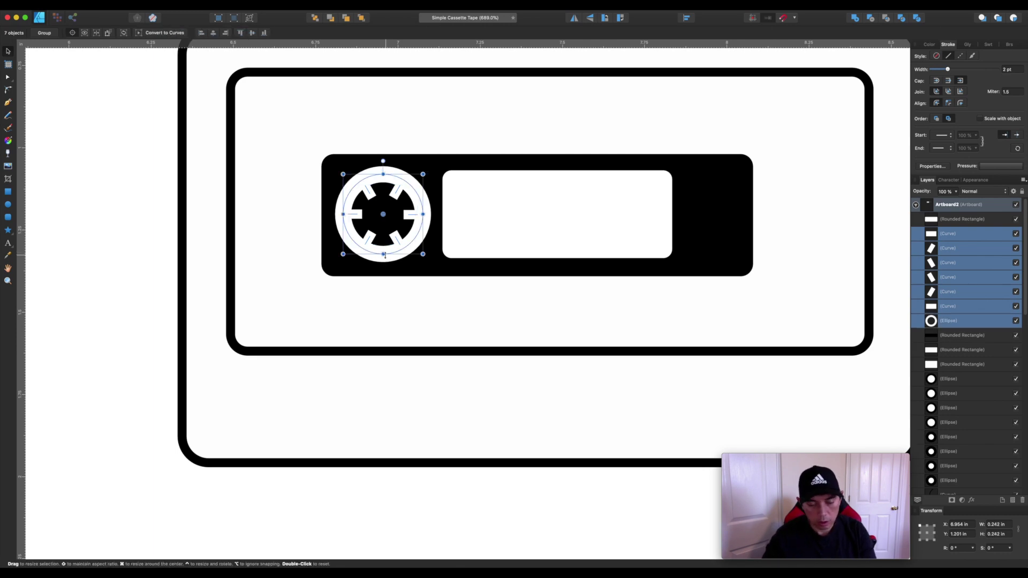
pyautogui.press('super+g')
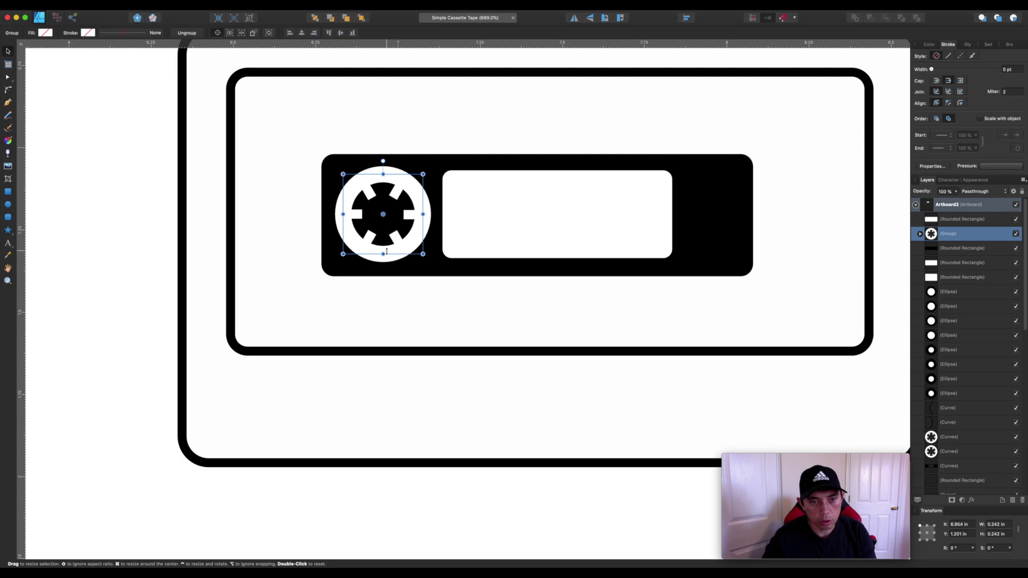
pyautogui.moveTo(398, 233)
pyautogui.mouseDown()
pyautogui.moveTo(455, 241)
pyautogui.moveTo(739, 231)
pyautogui.mouseUp()
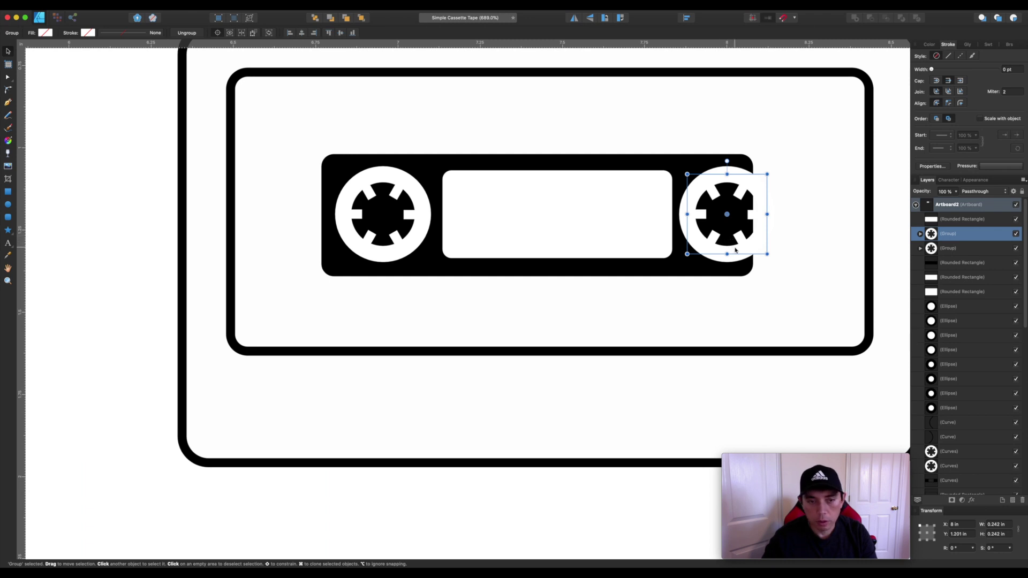
# Redo the reel clone so it sits at X 8.014 in on the bar's right end
pyautogui.press('super+z')
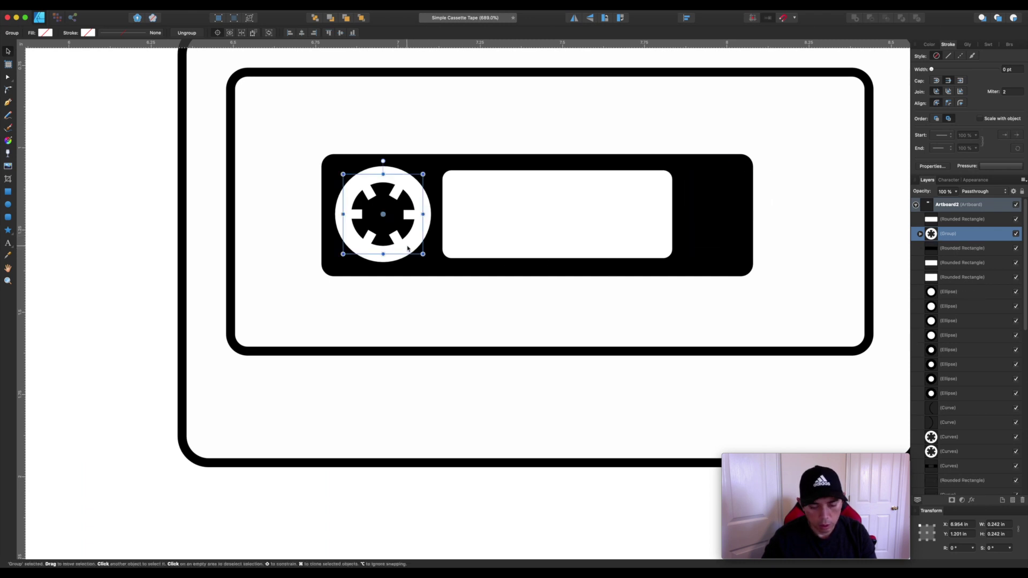
pyautogui.moveTo(408, 249); pyautogui.dragTo(753, 238)
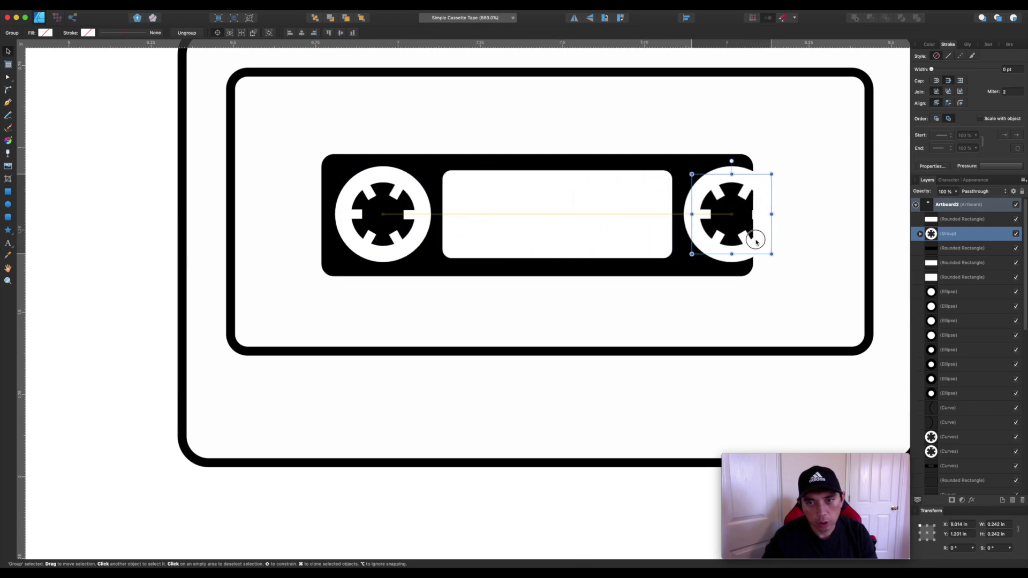
pyautogui.click(724, 281)
pyautogui.scroll(-5, 721, 283)
pyautogui.scroll(-1, 719, 283)
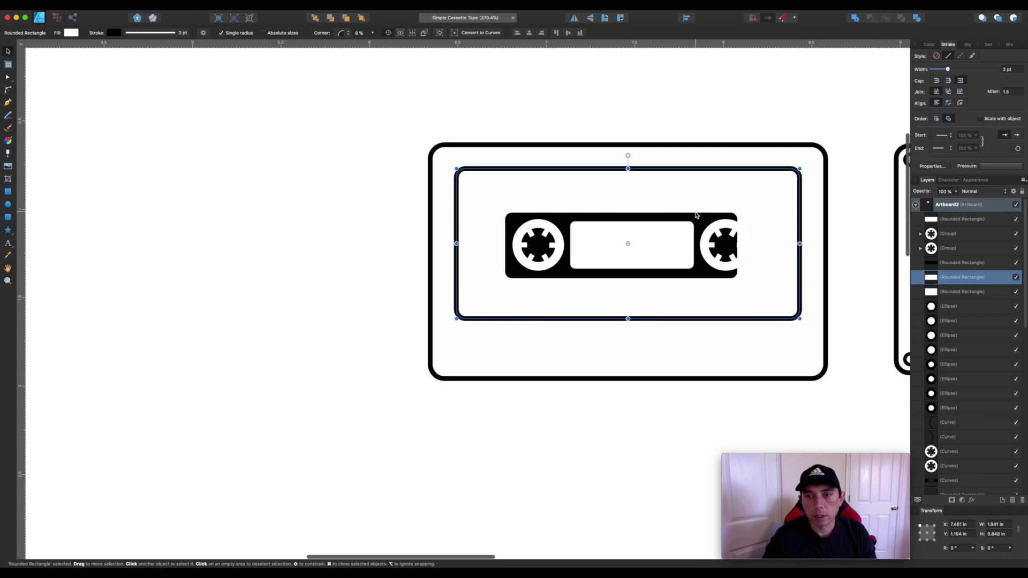
# Widen the black tape strip to the right to 1.46 in
pyautogui.click(735, 246)
pyautogui.moveTo(737, 246); pyautogui.dragTo(762, 246)
pyautogui.scroll(-2, 762, 246)
pyautogui.scroll(-2, 762, 245)
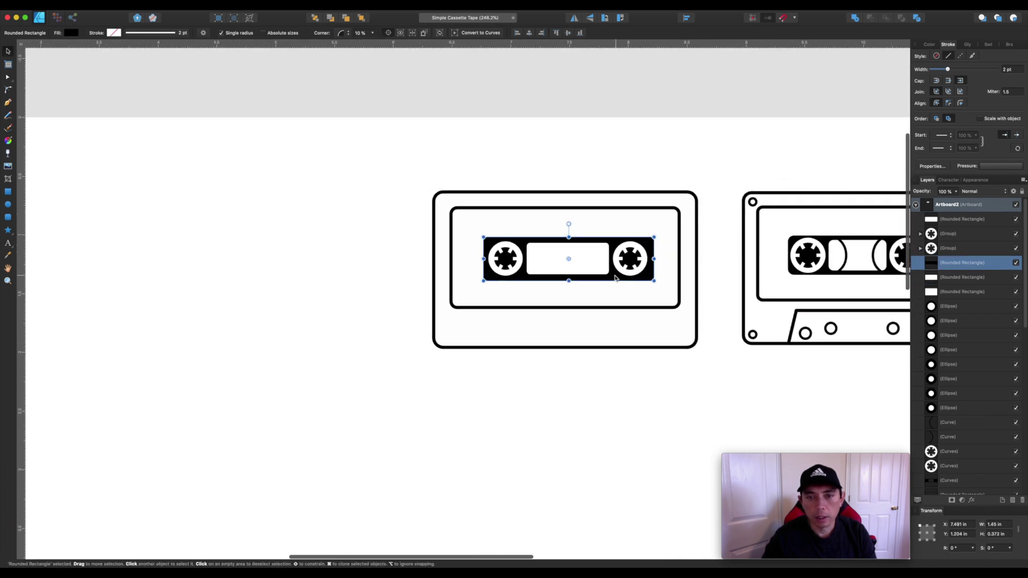
# Horizontally centre the cassette parts, excluding both reels, then check reels and strip
pyautogui.keyDown('shift'); pyautogui.click(582, 257); pyautogui.keyUp('shift')
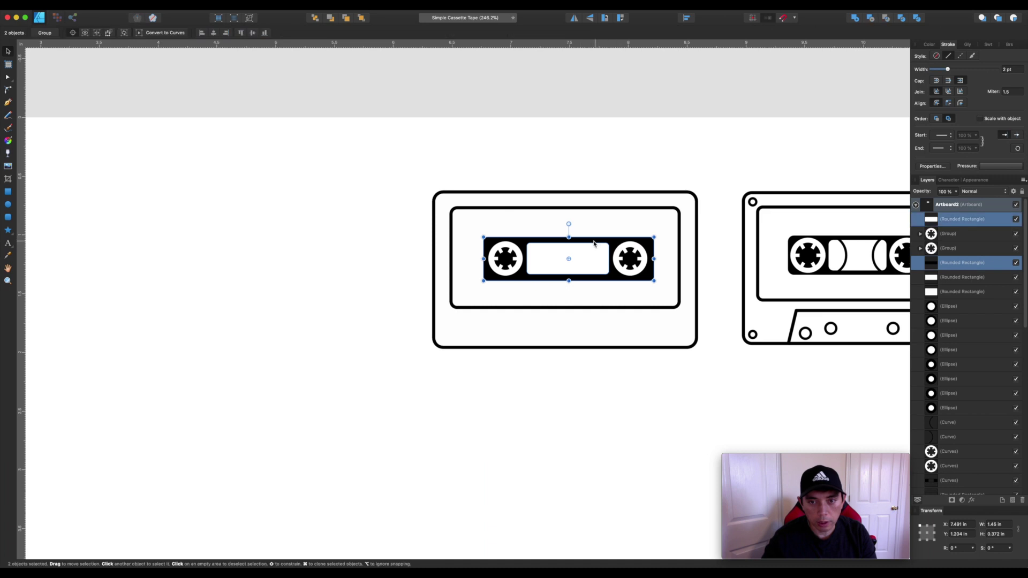
pyautogui.moveTo(397, 162); pyautogui.dragTo(723, 434)
pyautogui.keyDown('shift'); pyautogui.click(631, 274); pyautogui.keyUp('shift')
pyautogui.keyDown('shift'); pyautogui.click(511, 270); pyautogui.keyUp('shift')
pyautogui.click(687, 18)
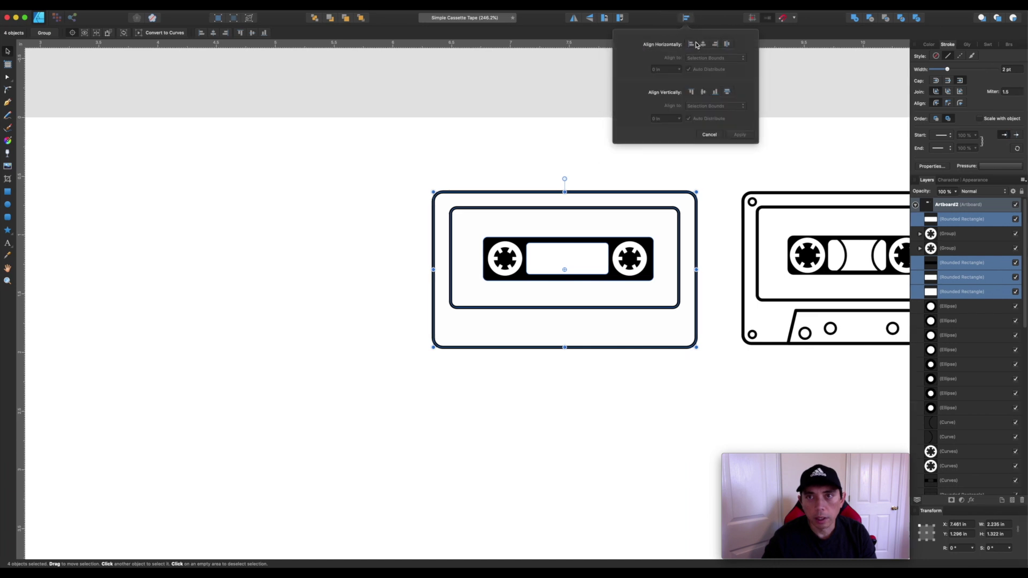
pyautogui.click(703, 45)
pyautogui.click(592, 134)
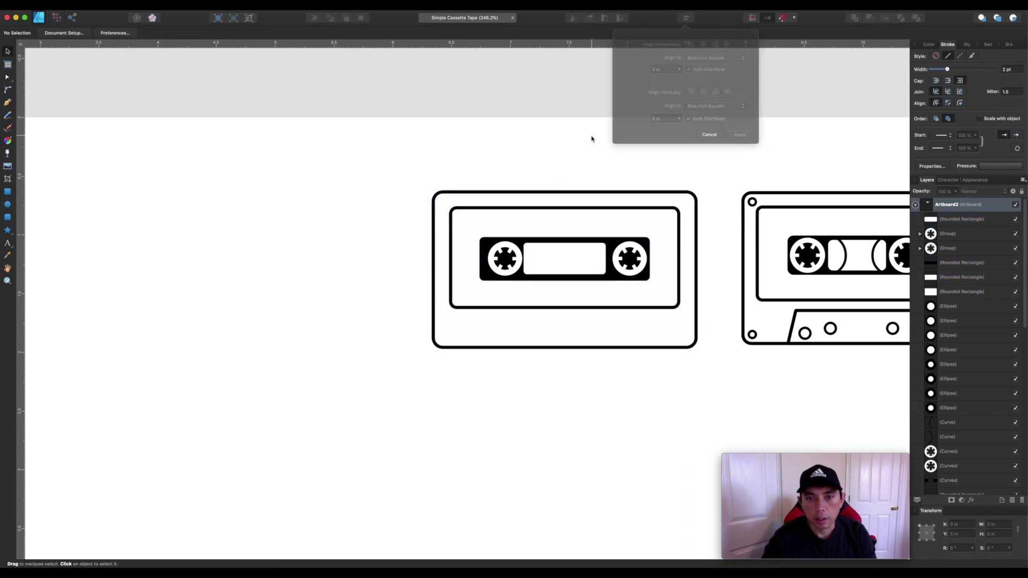
pyautogui.click(514, 260)
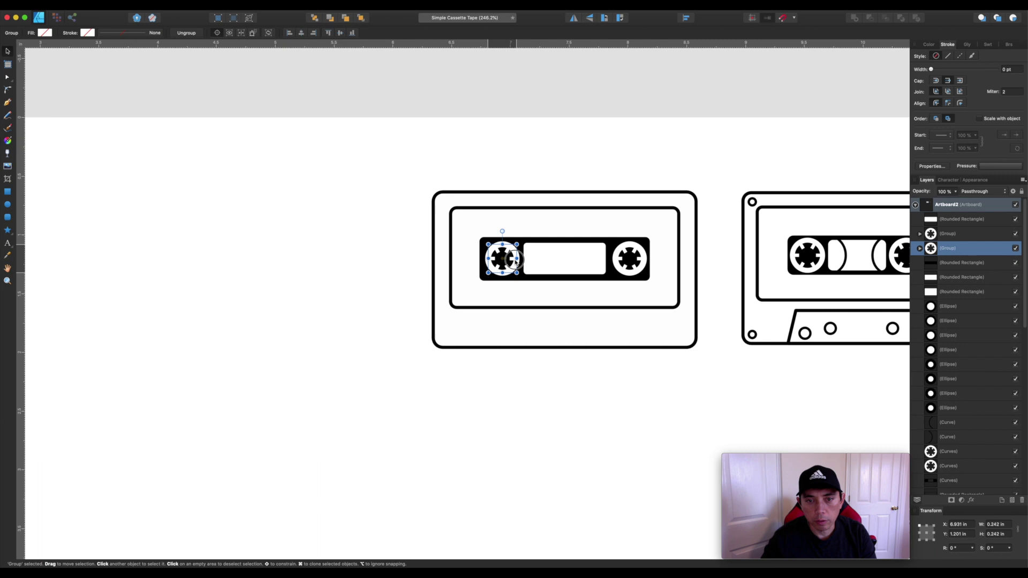
pyautogui.click(631, 268)
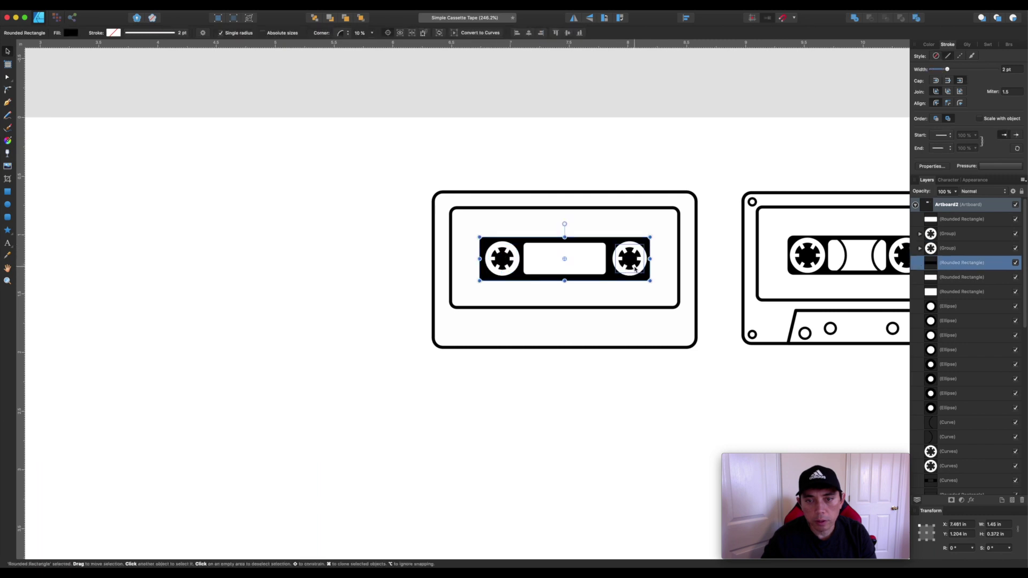
pyautogui.click(632, 267)
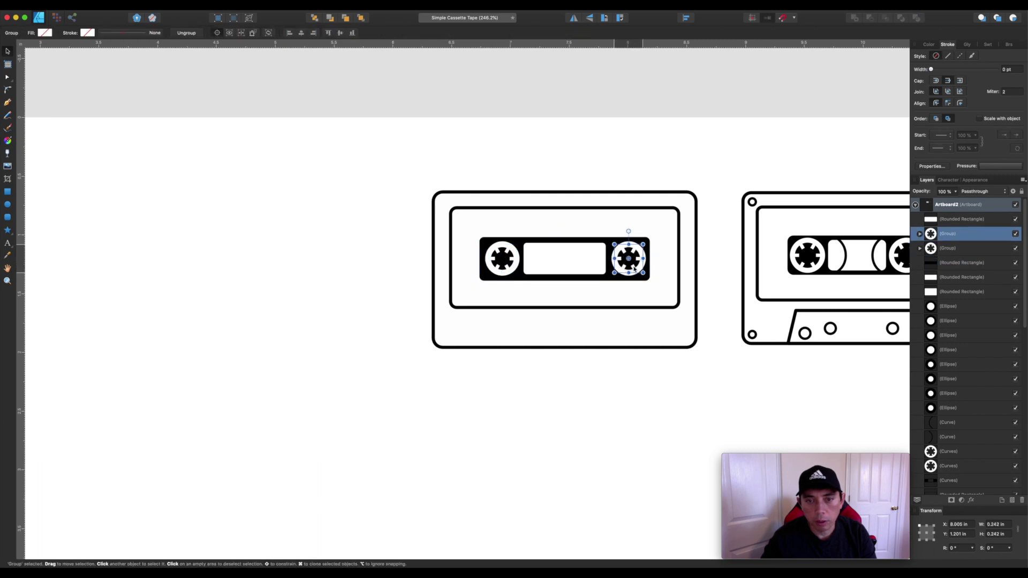
pyautogui.click(542, 161)
pyautogui.scroll(-3, 543, 165)
pyautogui.scroll(3, 543, 164)
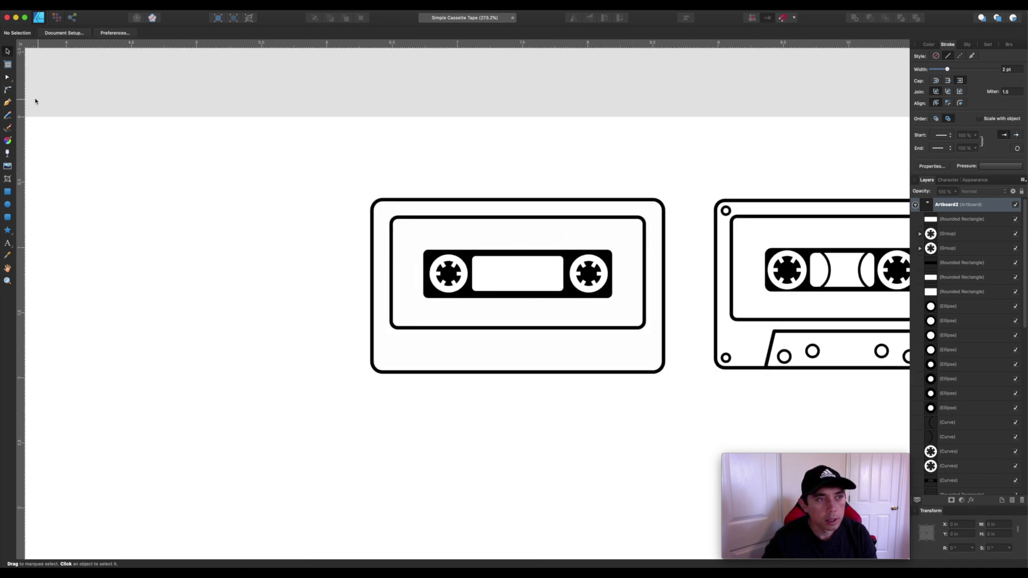
# Draw a three-node black-stroked arc inside the label window's left end with the Pen tool
pyautogui.click(8, 102)
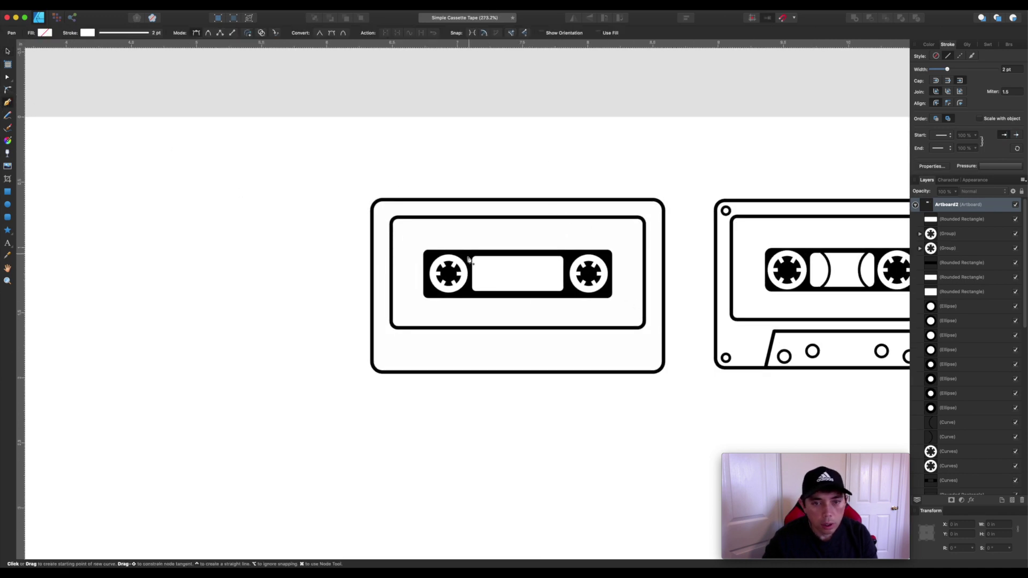
pyautogui.click(485, 253)
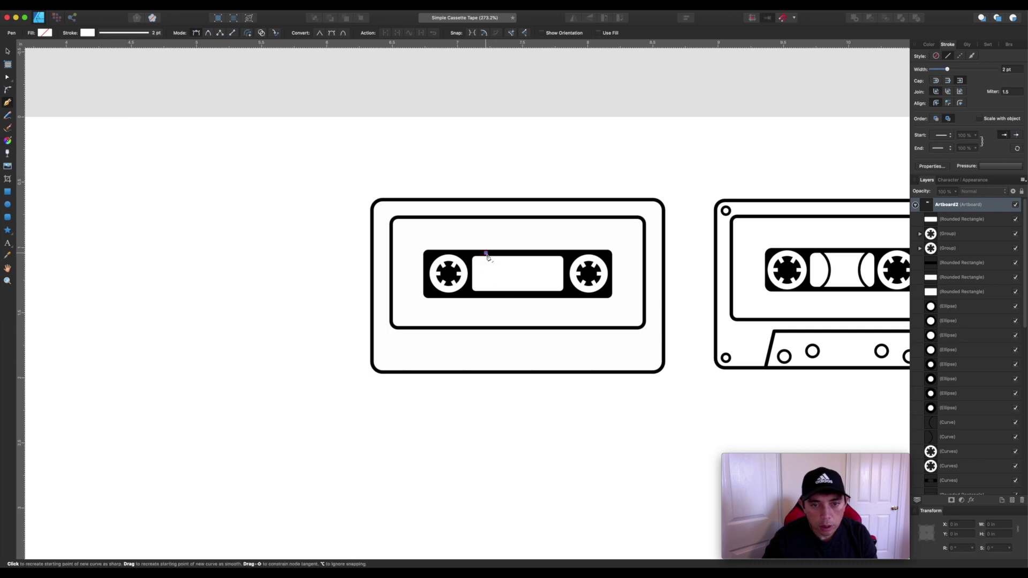
pyautogui.moveTo(497, 272); pyautogui.dragTo(497, 290)
pyautogui.click(486, 293)
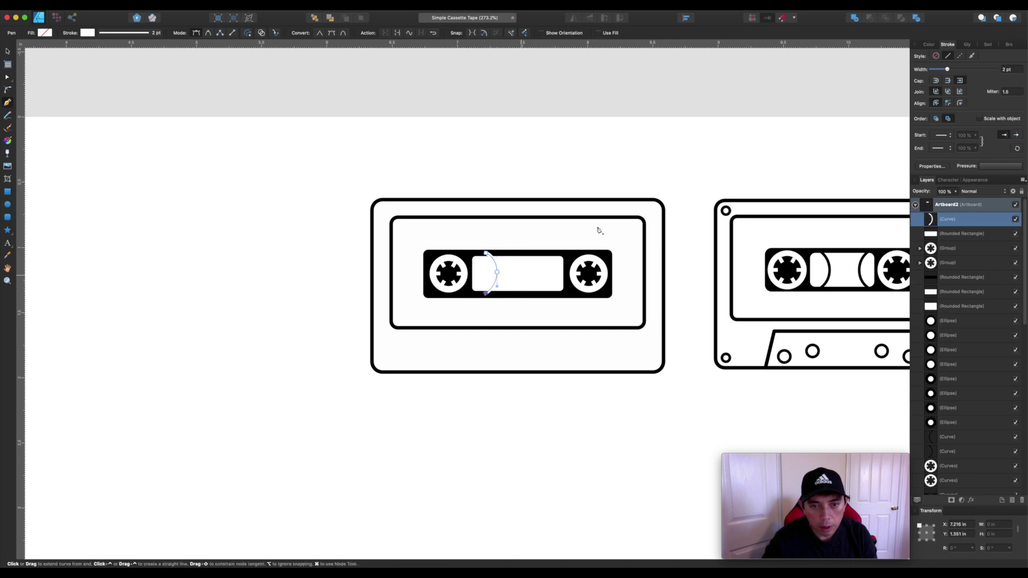
pyautogui.click(929, 44)
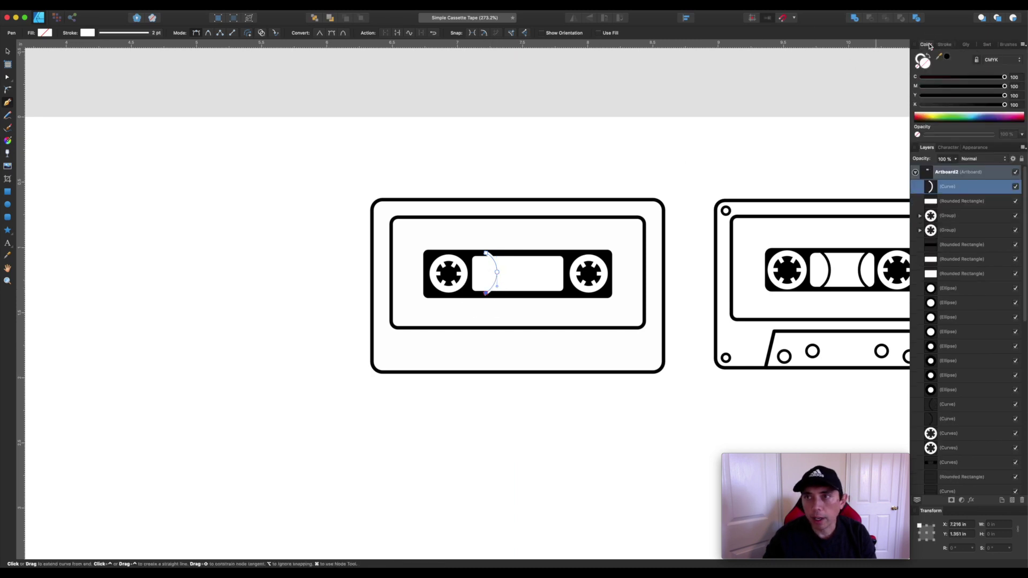
pyautogui.click(946, 56)
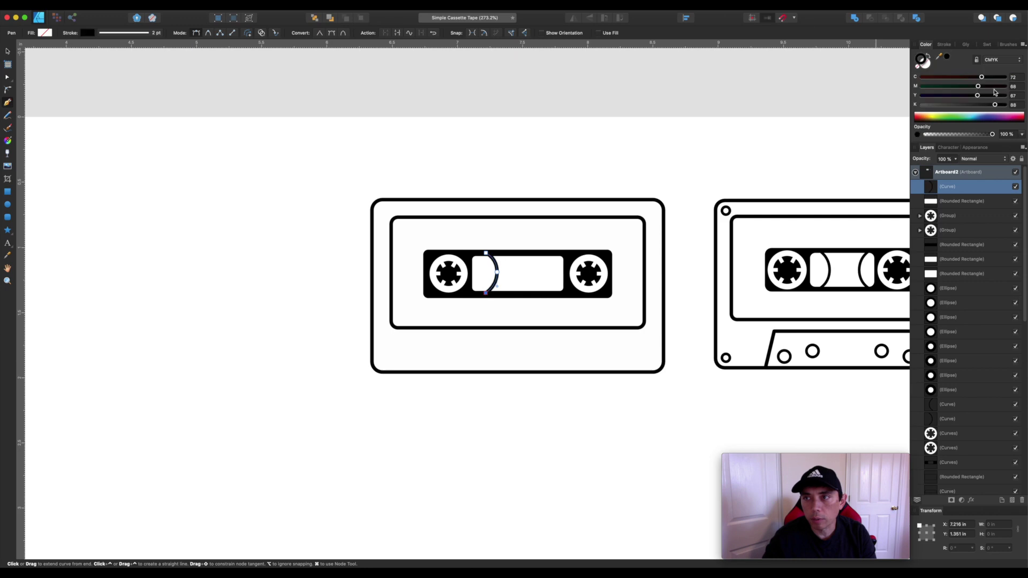
pyautogui.click(1005, 96)
pyautogui.click(1005, 104)
pyautogui.click(8, 51)
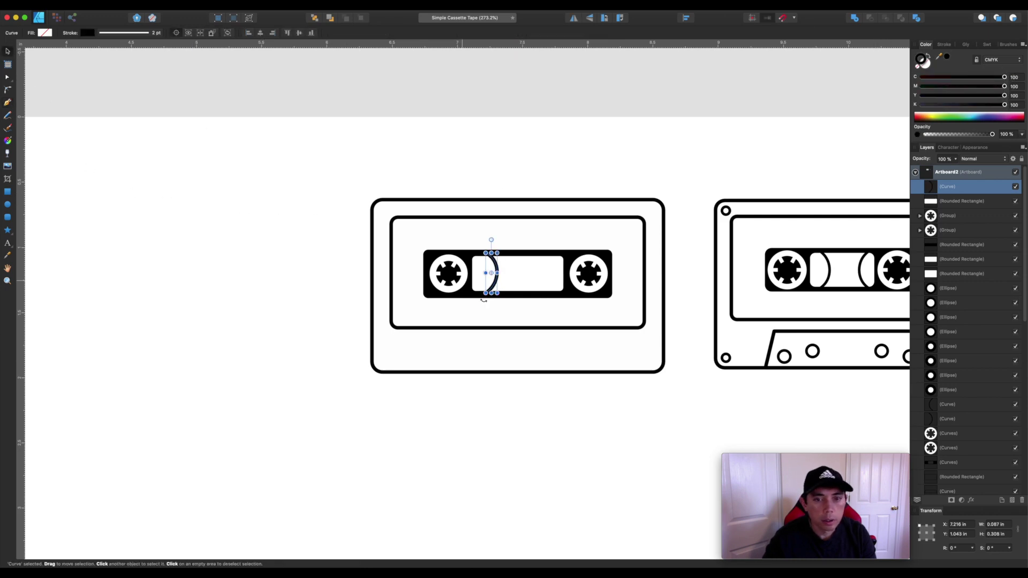
pyautogui.click(8, 78)
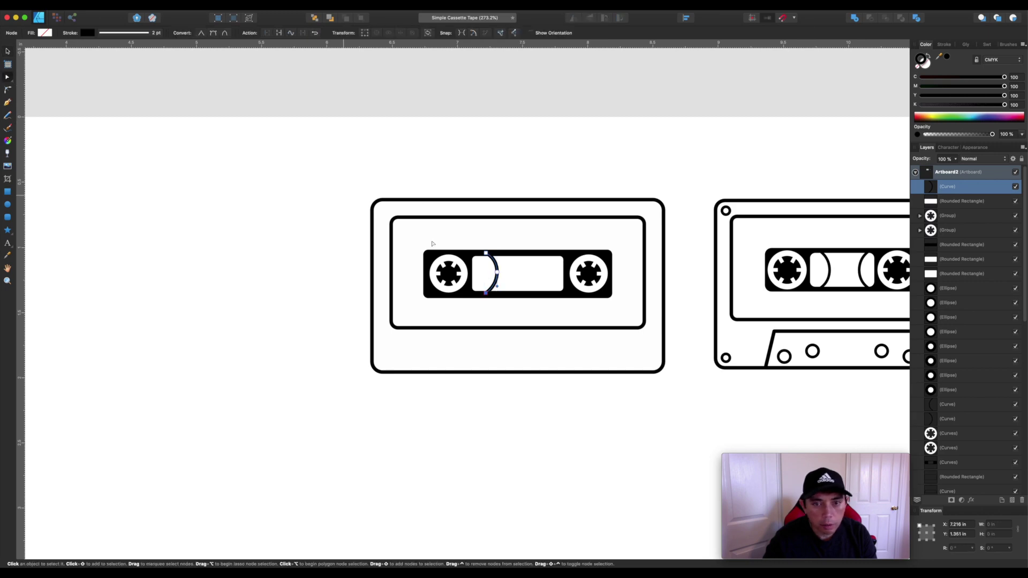
pyautogui.click(497, 273)
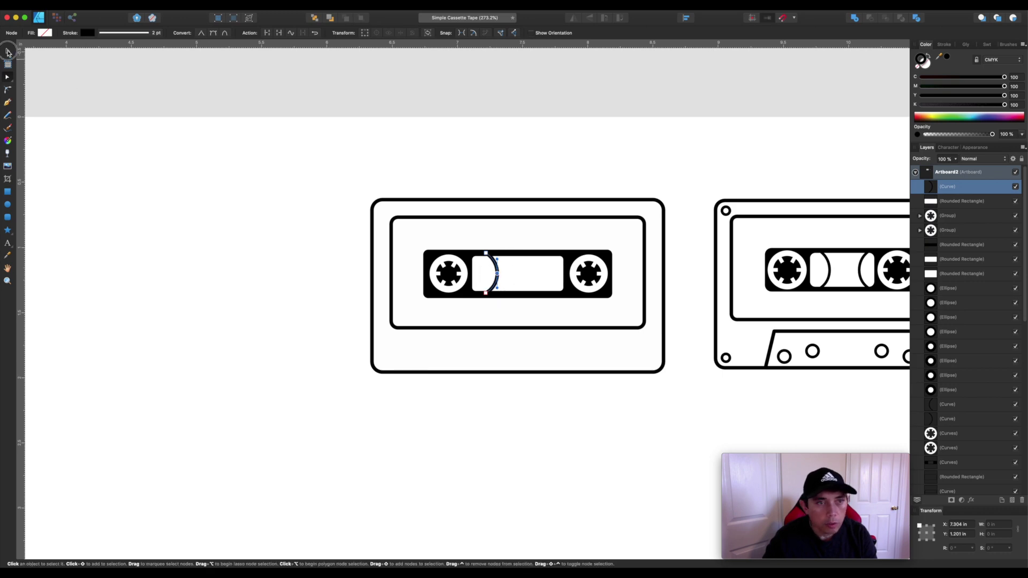
pyautogui.click(437, 142)
pyautogui.click(495, 275)
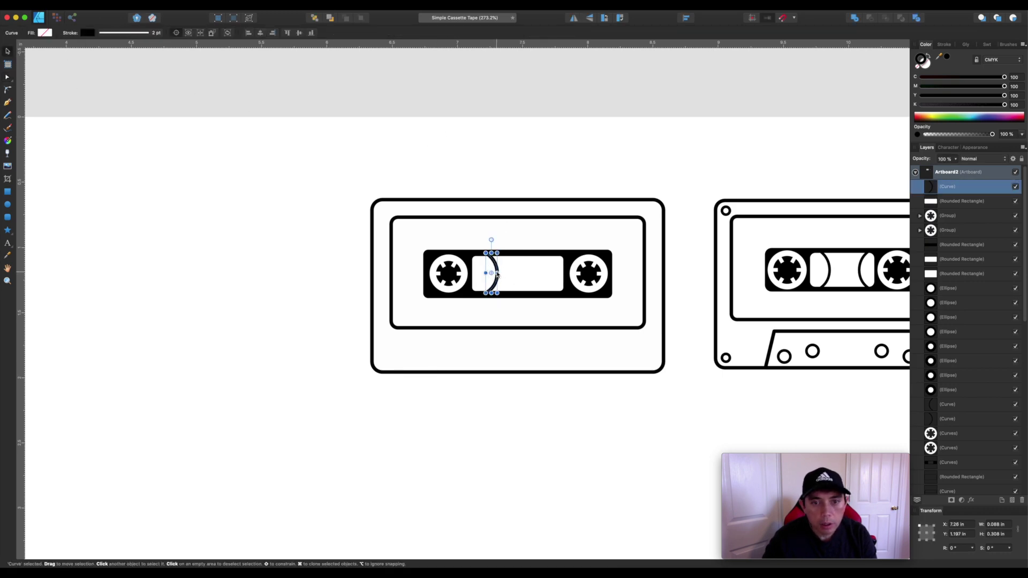
# Clone the arc to the window's right end and flip it horizontally
pyautogui.moveTo(497, 274); pyautogui.dragTo(555, 274)
pyautogui.click(574, 19)
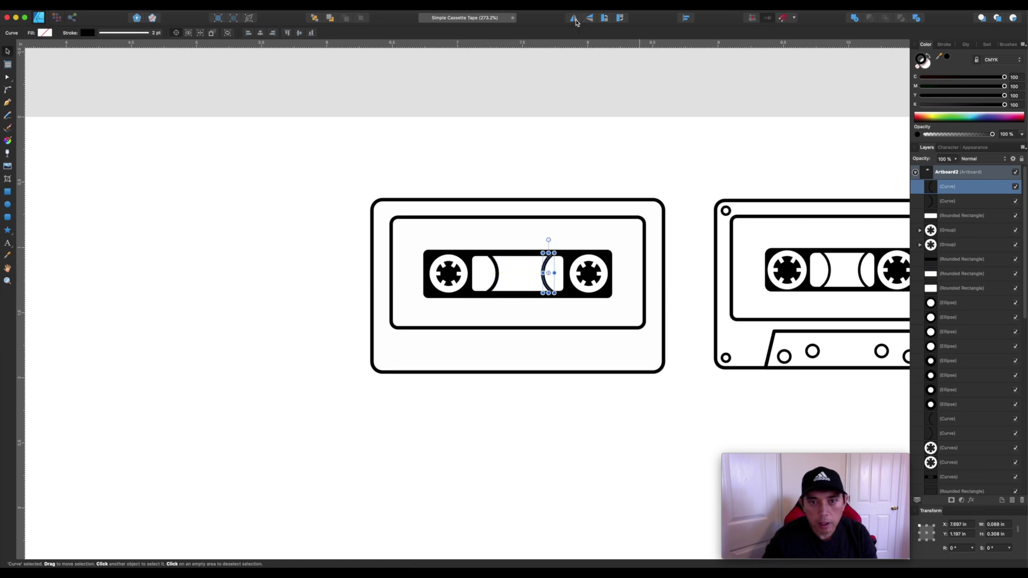
pyautogui.moveTo(550, 289); pyautogui.dragTo(546, 288)
pyautogui.click(542, 142)
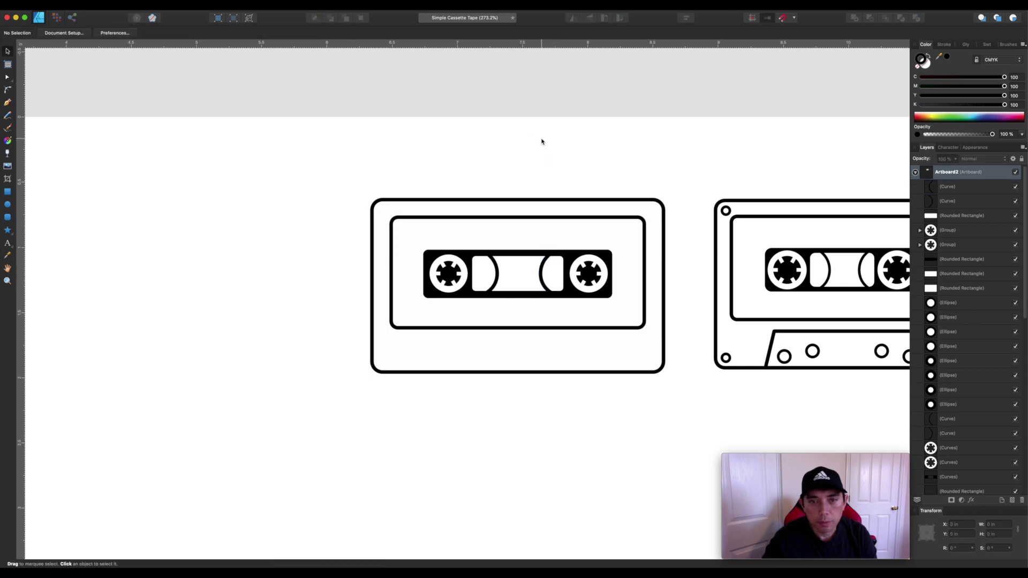
pyautogui.scroll(-3, 538, 143)
pyautogui.scroll(-3, 538, 143)
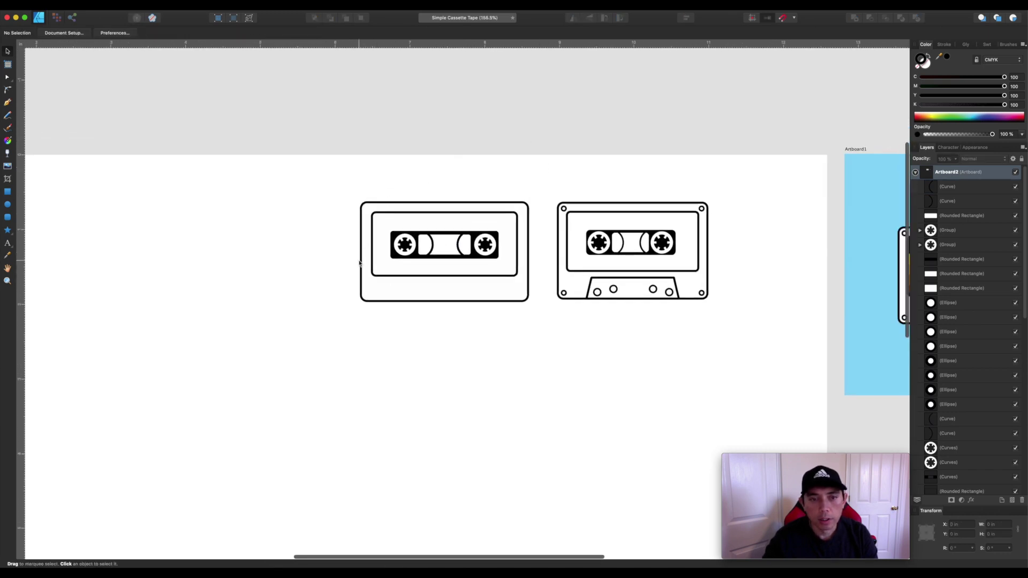
# Draw a tape-slot rectangle along the cassette's bottom edge, slightly widened and shortened
pyautogui.scroll(3, 359, 262)
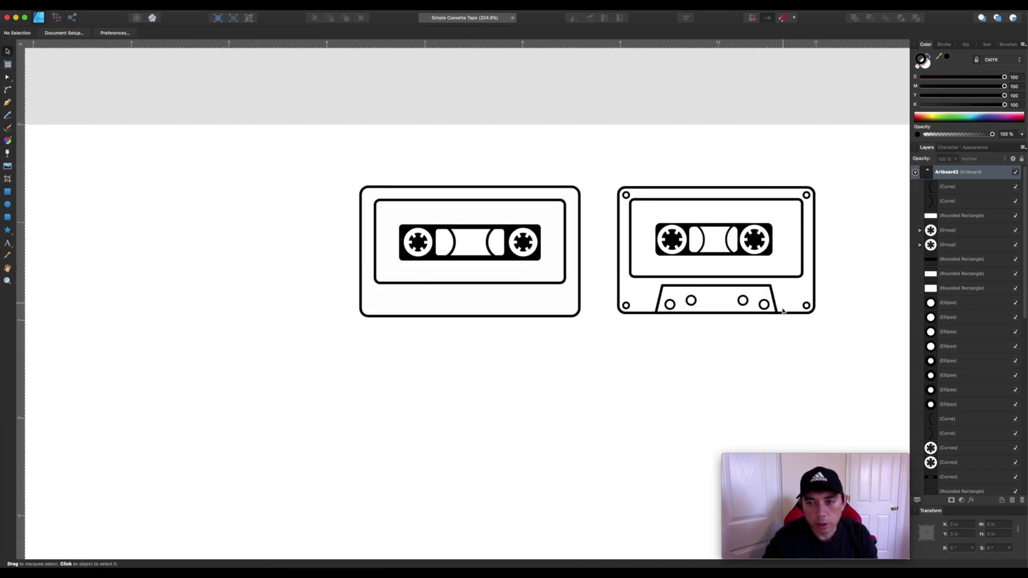
pyautogui.click(8, 192)
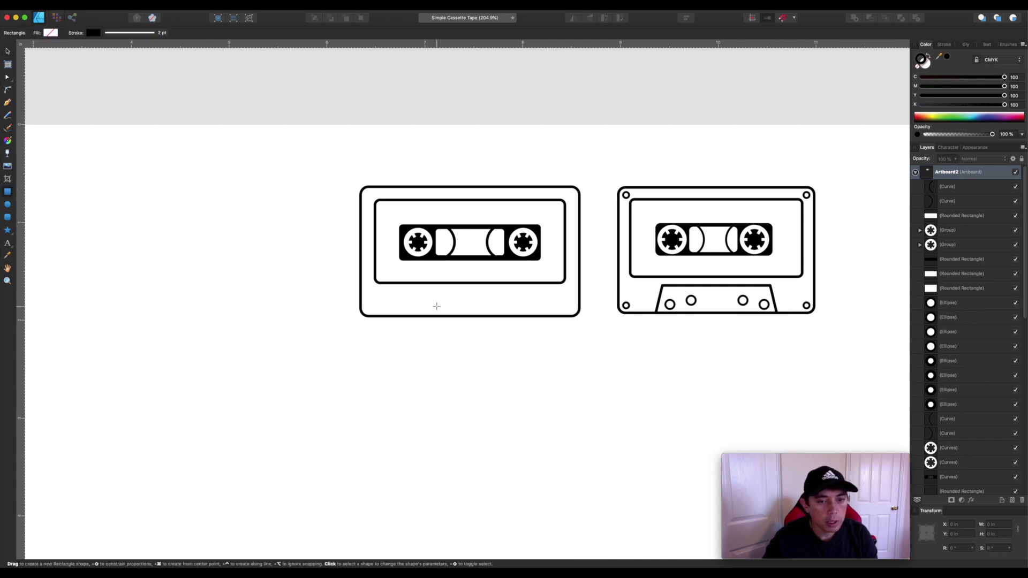
pyautogui.moveTo(424, 295); pyautogui.dragTo(530, 317)
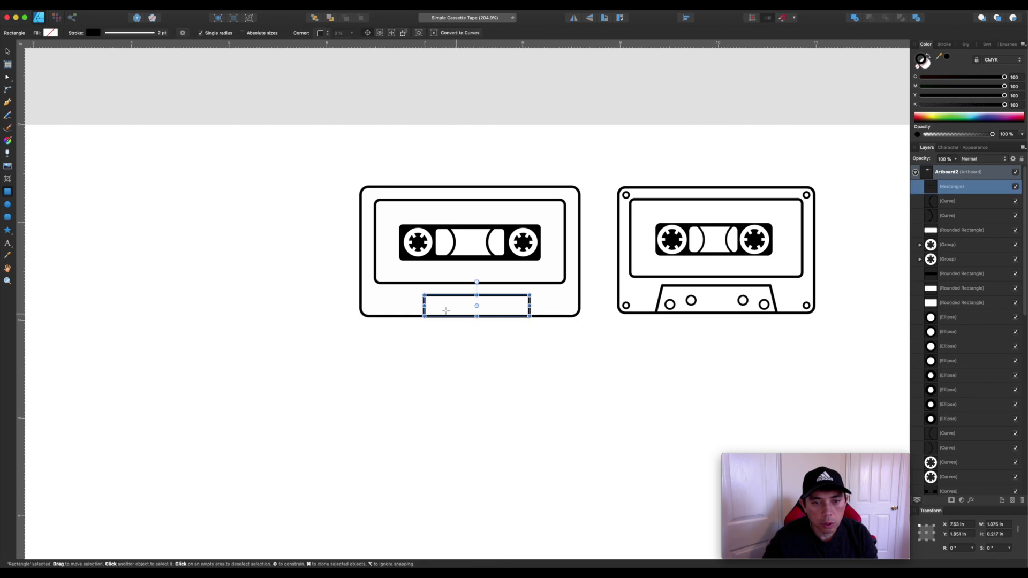
pyautogui.moveTo(425, 306); pyautogui.dragTo(418, 305)
pyautogui.scroll(5, 418, 305)
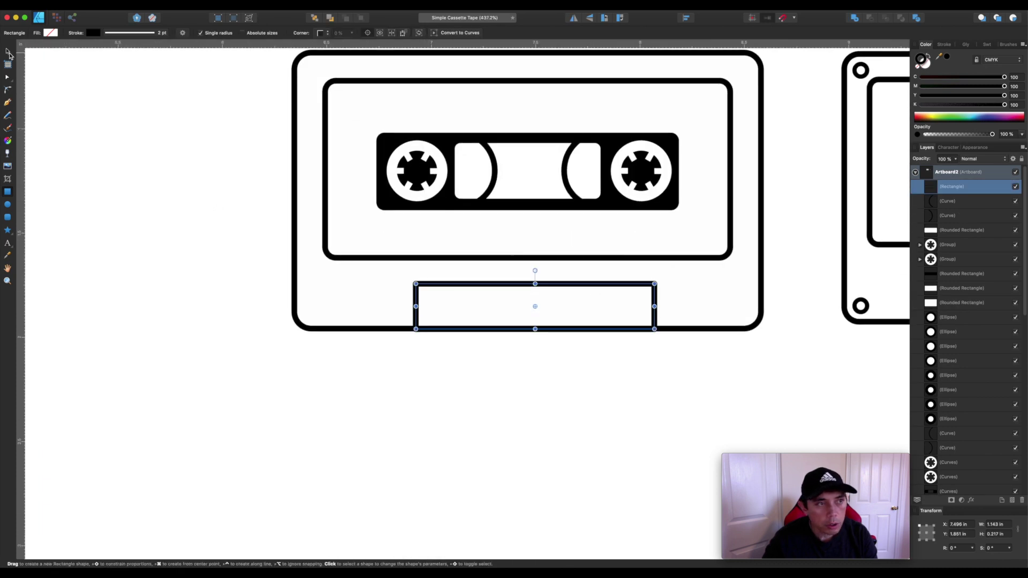
pyautogui.moveTo(535, 329); pyautogui.dragTo(535, 328)
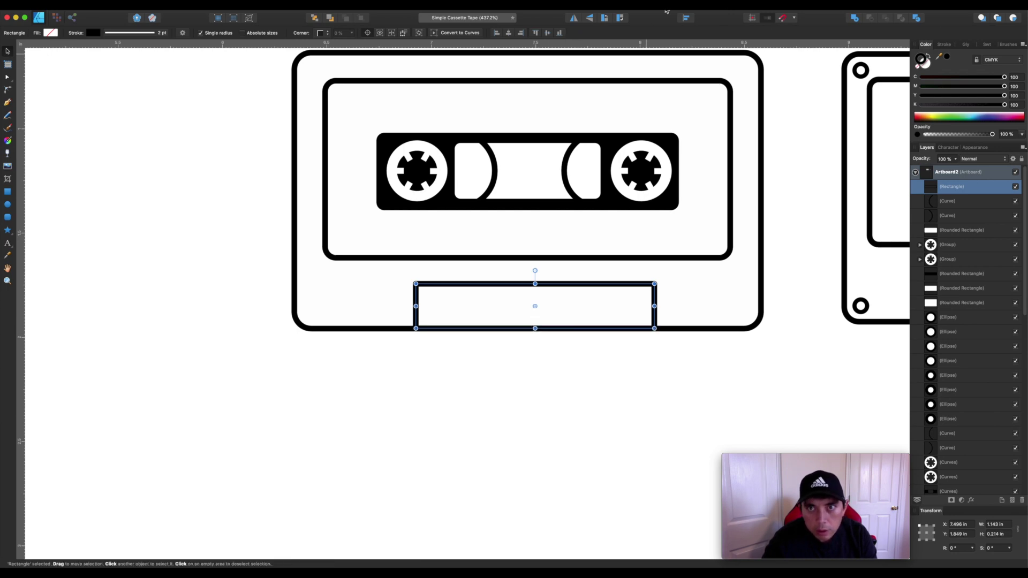
pyautogui.click(500, 394)
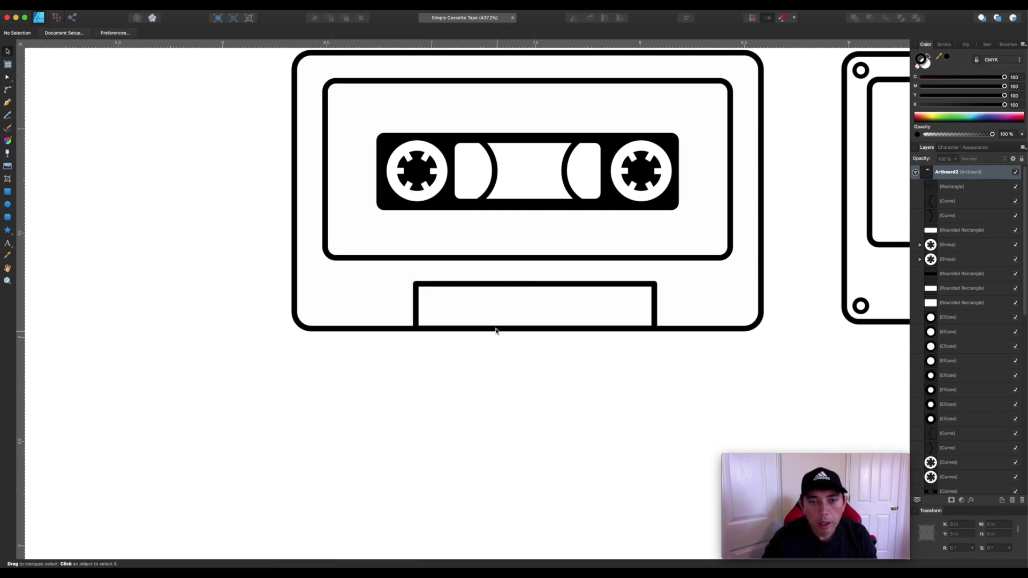
# Convert the slot to curves and move its top corner nodes inward into a trapezoid
pyautogui.click(473, 287)
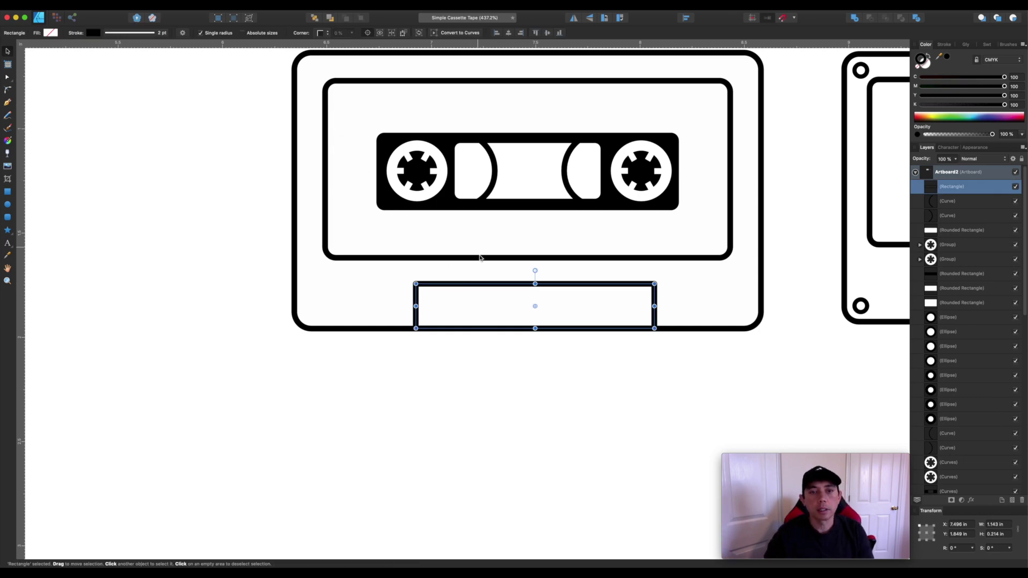
pyautogui.click(454, 33)
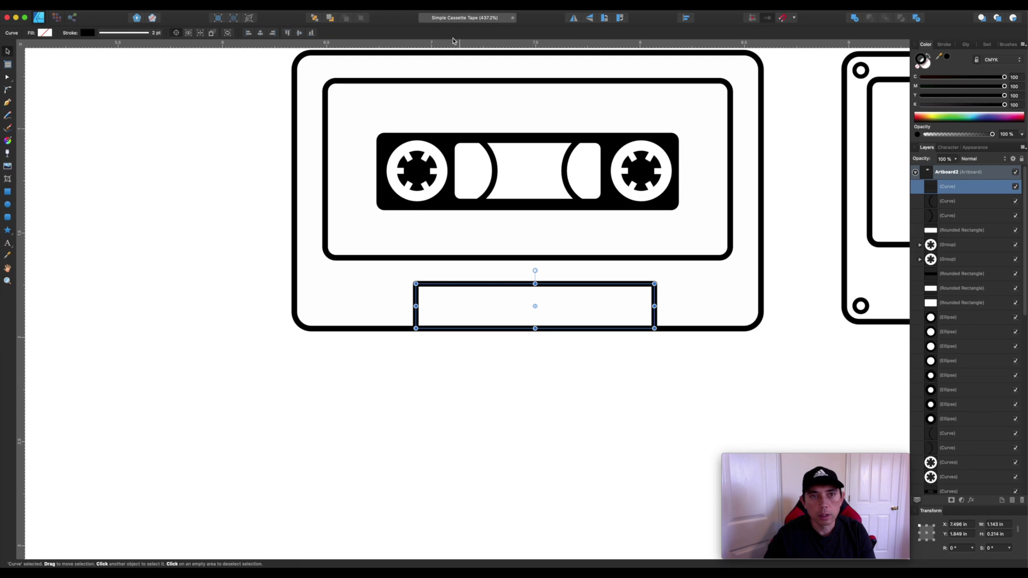
pyautogui.click(9, 78)
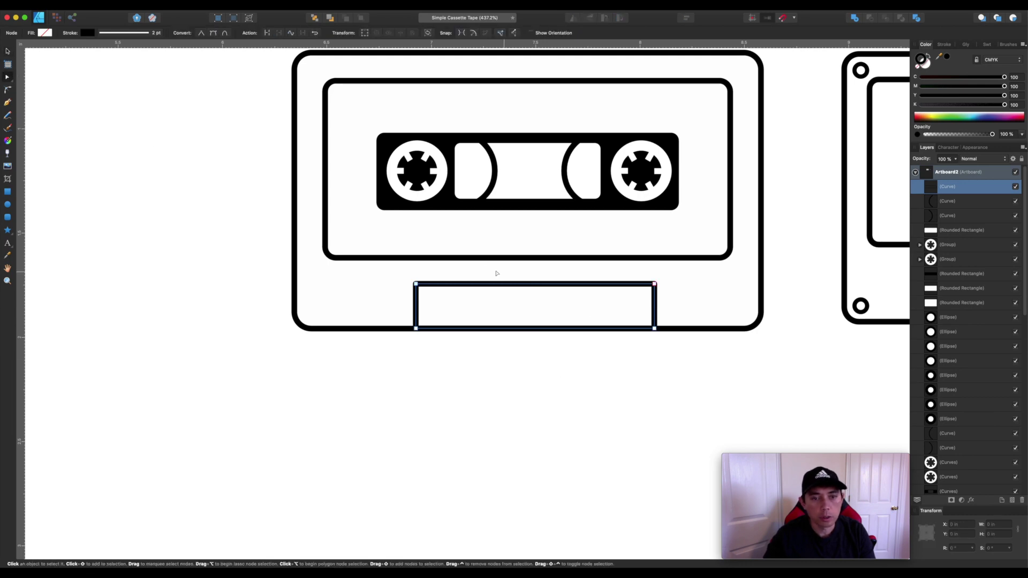
pyautogui.click(416, 283)
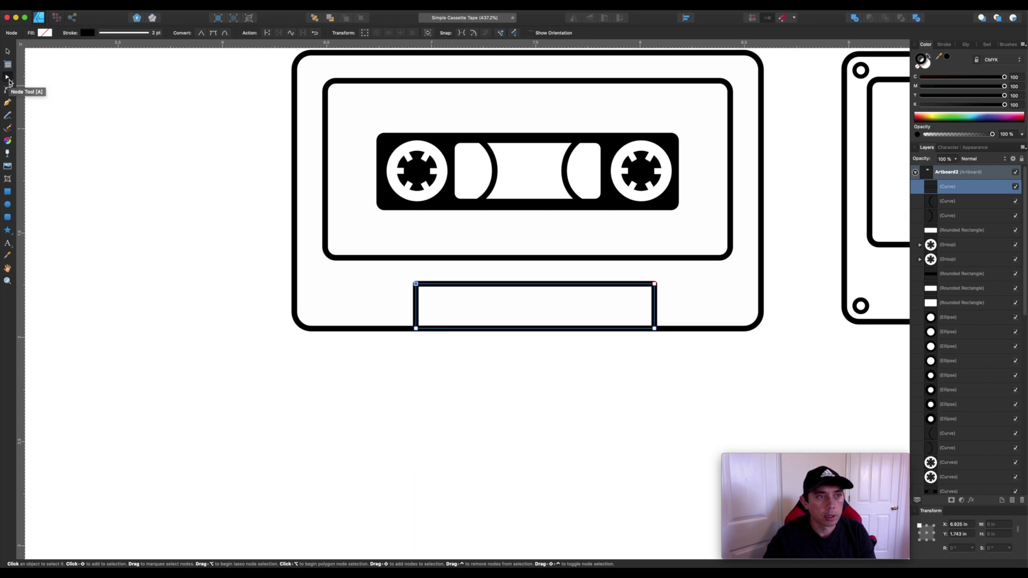
pyautogui.moveTo(416, 284); pyautogui.dragTo(423, 283)
pyautogui.hotkey('shift', 'Right')
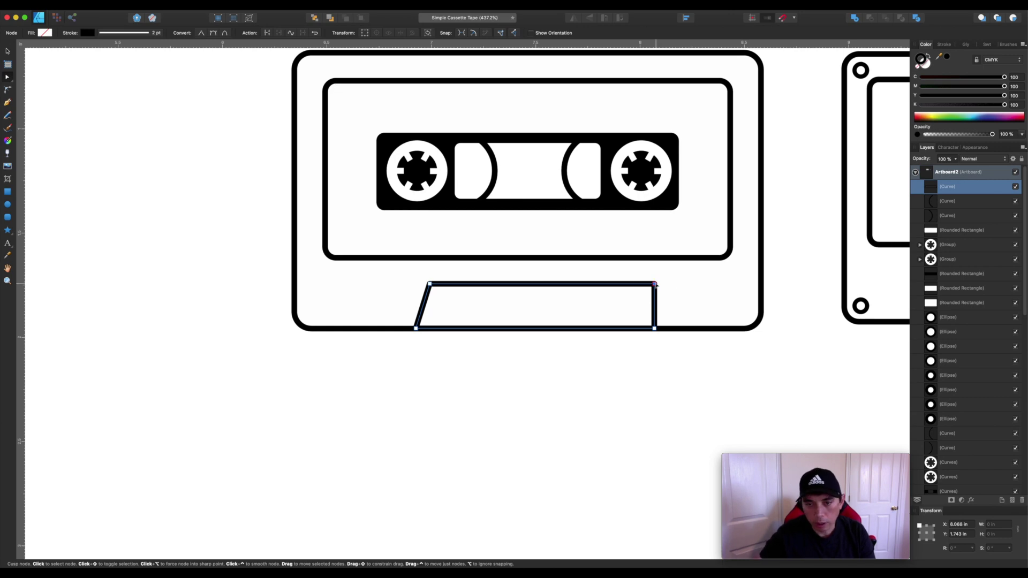
pyautogui.moveTo(656, 285); pyautogui.dragTo(656, 285)
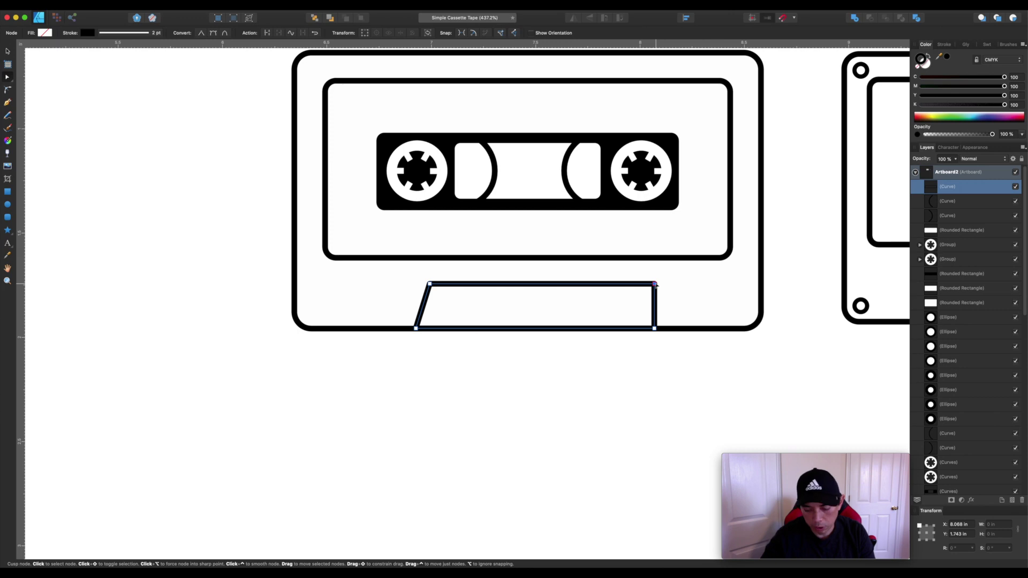
pyautogui.press('Left')
pyautogui.press('Left')
pyautogui.press('Left')
pyautogui.press('Left')
pyautogui.press('Left')
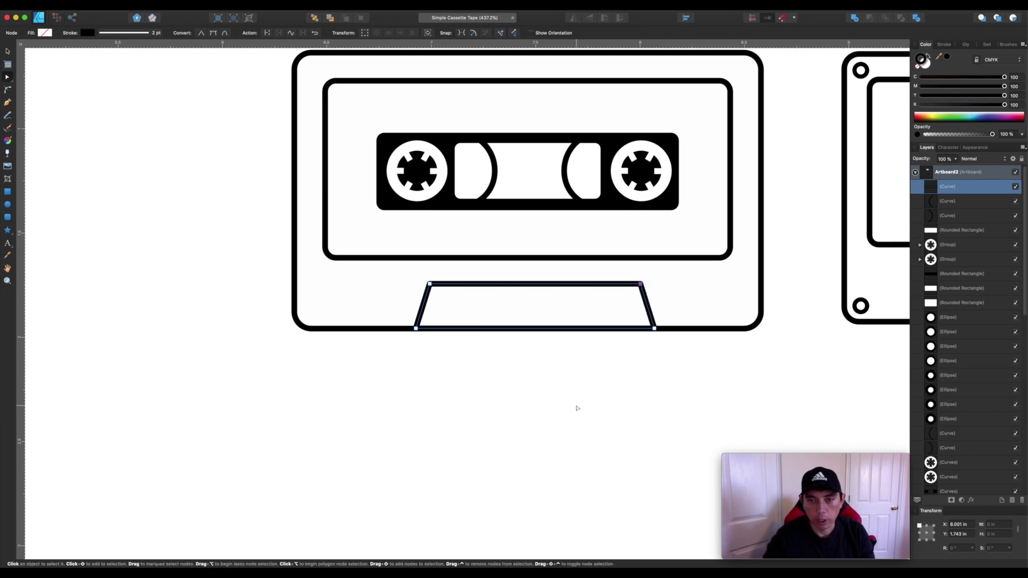
pyautogui.click(577, 408)
pyautogui.scroll(-5, 567, 396)
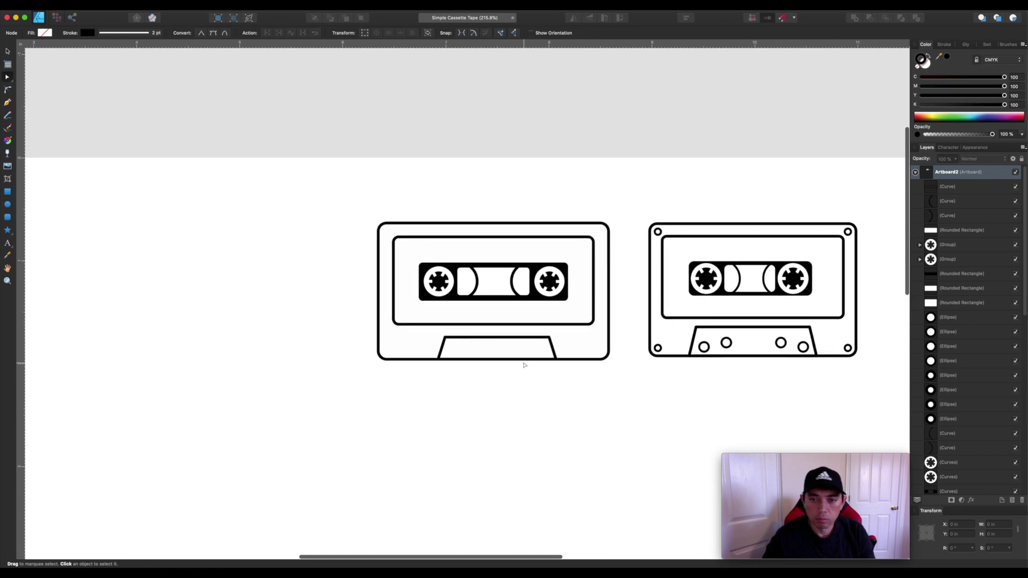
# Select the trapezoid tape slot together with the outer cassette body
pyautogui.click(7, 52)
pyautogui.click(450, 343)
pyautogui.moveTo(497, 335)
pyautogui.mouseDown()
pyautogui.moveTo(497, 322)
pyautogui.moveTo(496, 334)
pyautogui.mouseUp()
pyautogui.click(498, 406)
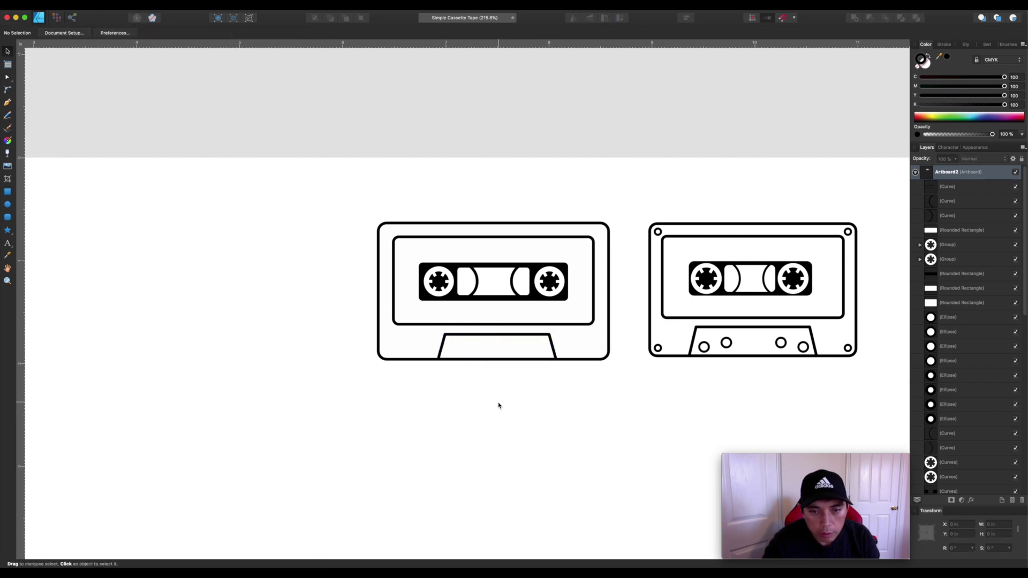
pyautogui.click(552, 348)
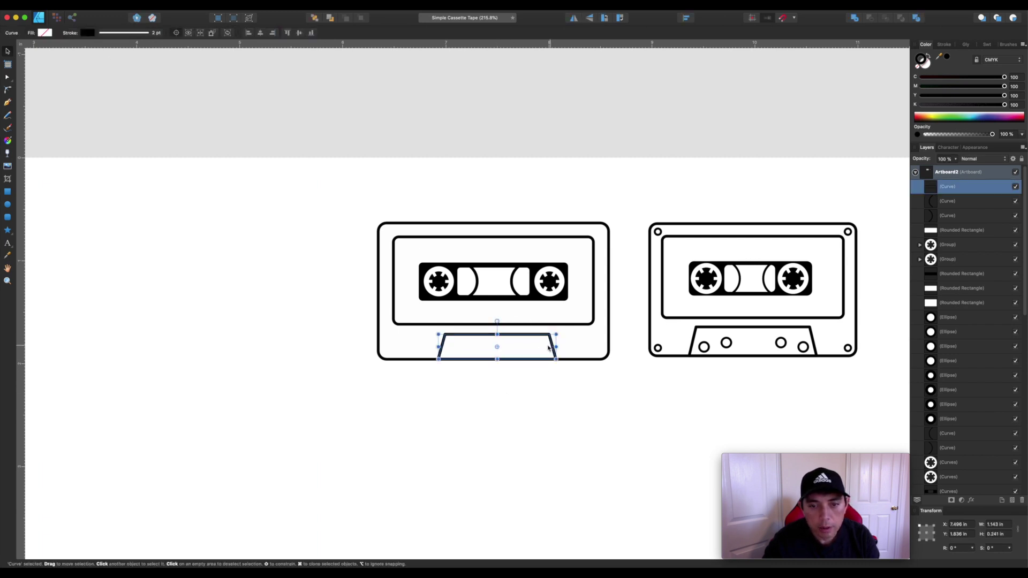
pyautogui.keyDown('shift'); pyautogui.click(525, 318); pyautogui.keyUp('shift')
pyautogui.keyDown('shift'); pyautogui.click(512, 297); pyautogui.keyUp('shift')
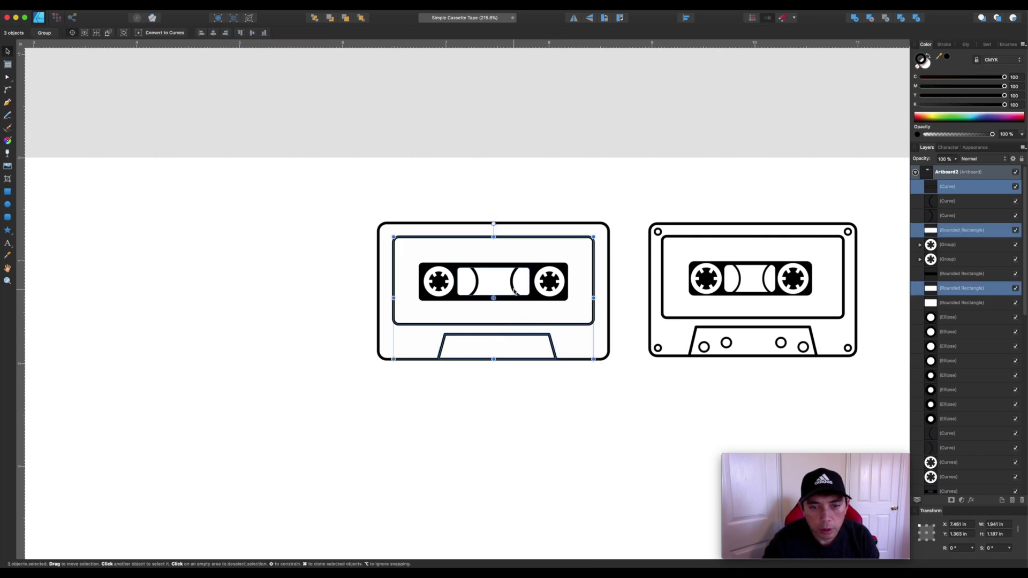
pyautogui.keyDown('shift'); pyautogui.click(514, 288); pyautogui.keyUp('shift')
pyautogui.keyDown('shift'); pyautogui.click(581, 324); pyautogui.keyUp('shift')
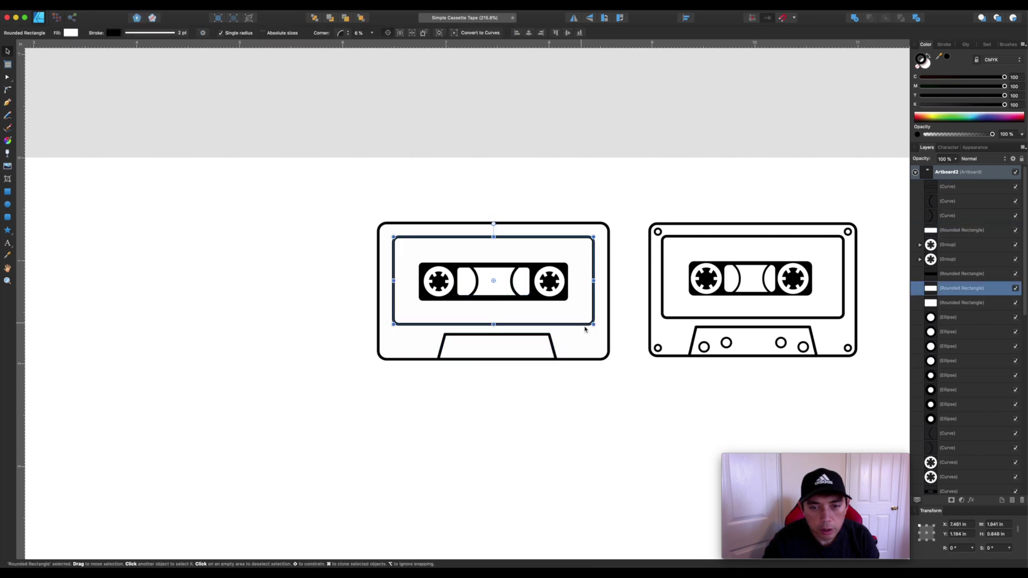
pyautogui.keyDown('shift'); pyautogui.click(555, 354); pyautogui.keyUp('shift')
pyautogui.click(585, 367)
pyautogui.click(557, 358)
pyautogui.keyDown('shift'); pyautogui.click(596, 360); pyautogui.keyUp('shift')
# Align the trapezoid centred horizontally on the cassette body, then deselect
pyautogui.click(686, 18)
pyautogui.click(703, 44)
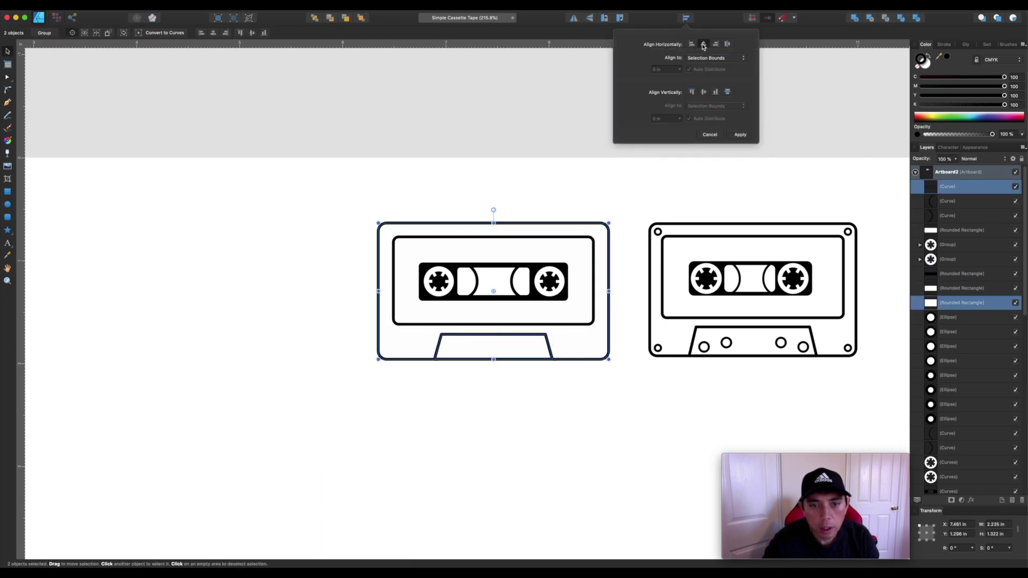
pyautogui.click(577, 402)
pyautogui.scroll(3, 539, 418)
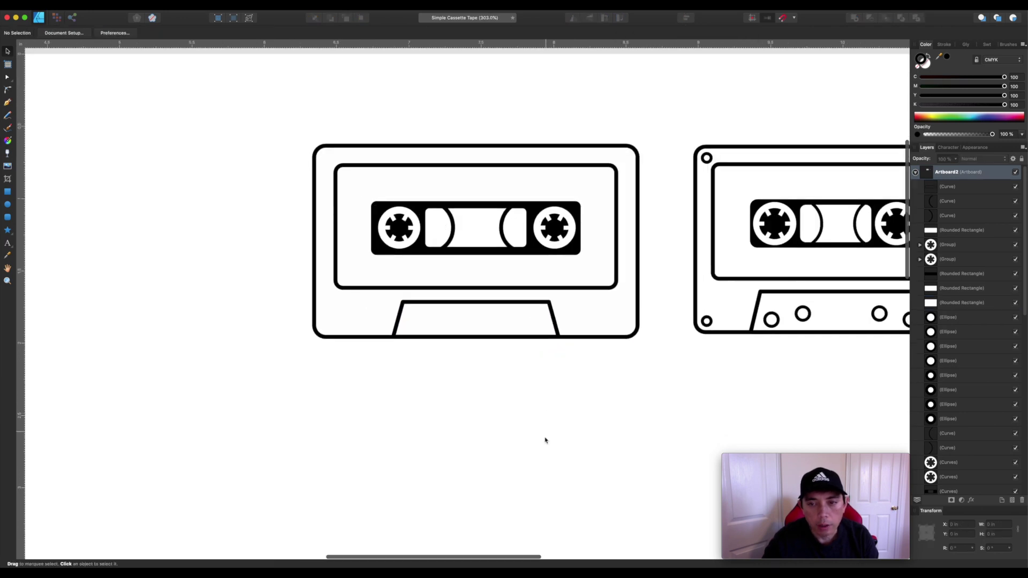
pyautogui.scroll(-3, 540, 463)
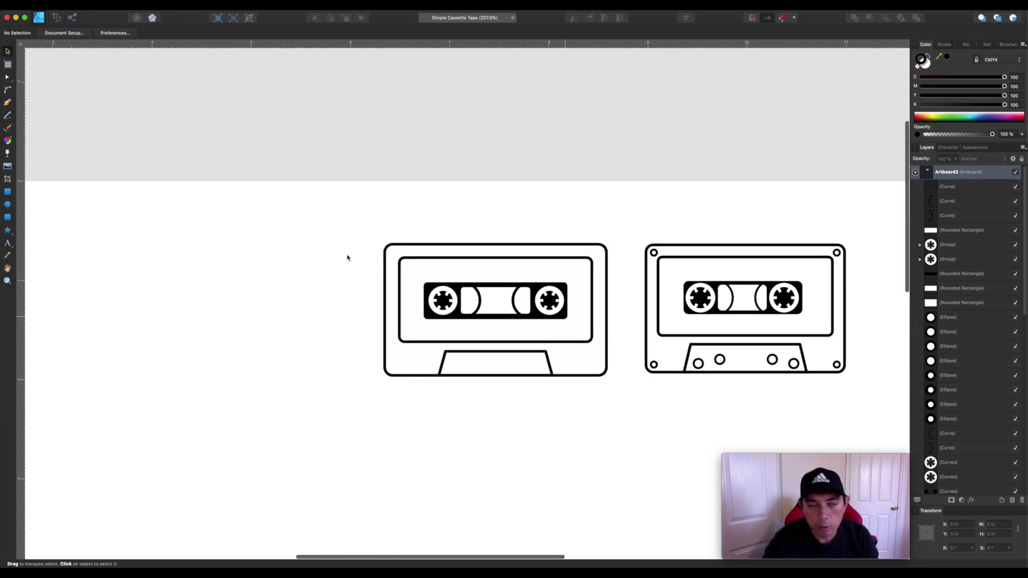
# Draw a small screw circle at the top-left corner and copy it to the other three corners
pyautogui.click(8, 206)
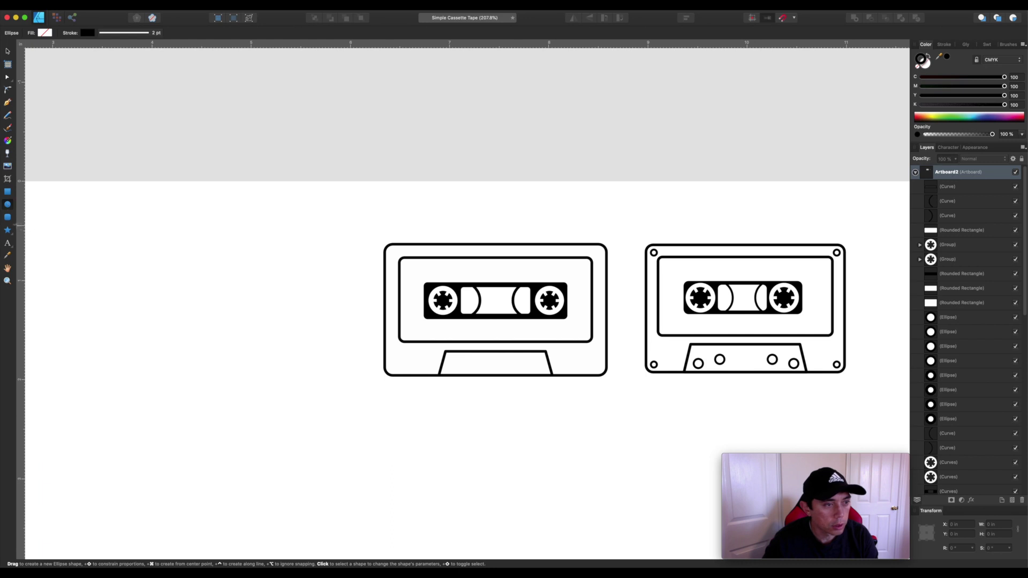
pyautogui.moveTo(390, 249); pyautogui.dragTo(395, 257)
pyautogui.click(8, 50)
pyautogui.click(475, 229)
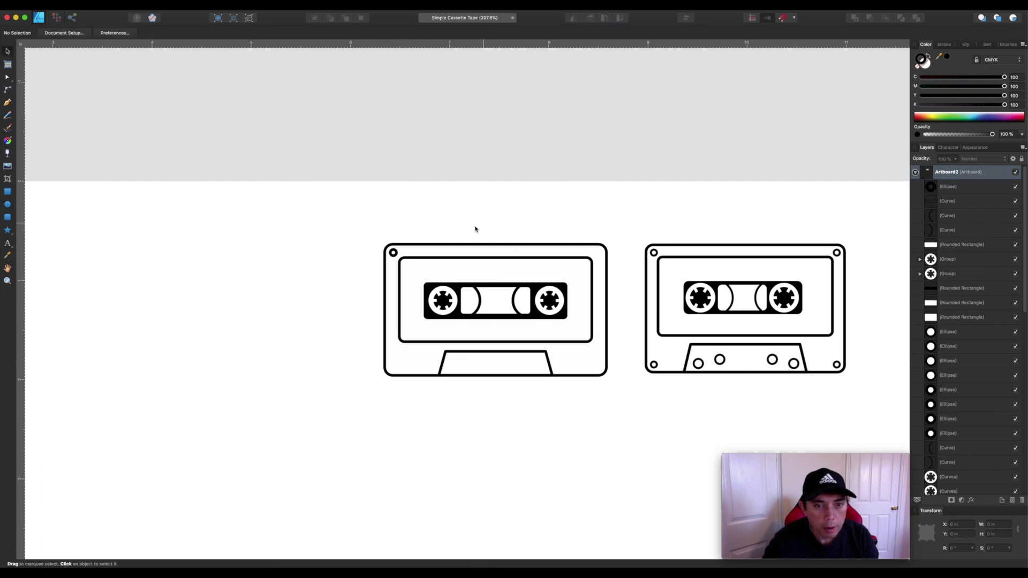
pyautogui.click(395, 254)
pyautogui.moveTo(397, 255); pyautogui.dragTo(599, 253)
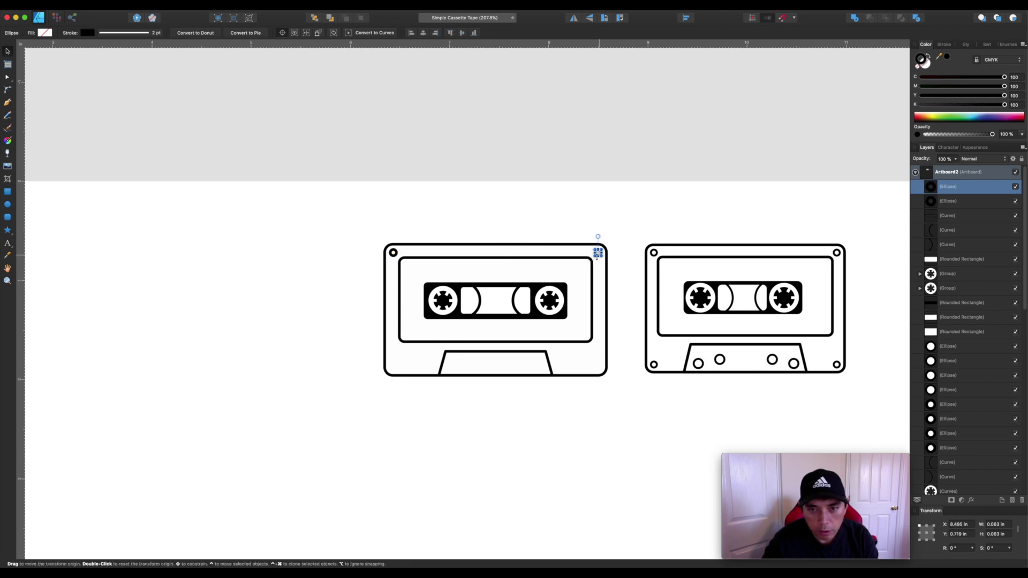
pyautogui.click(395, 254)
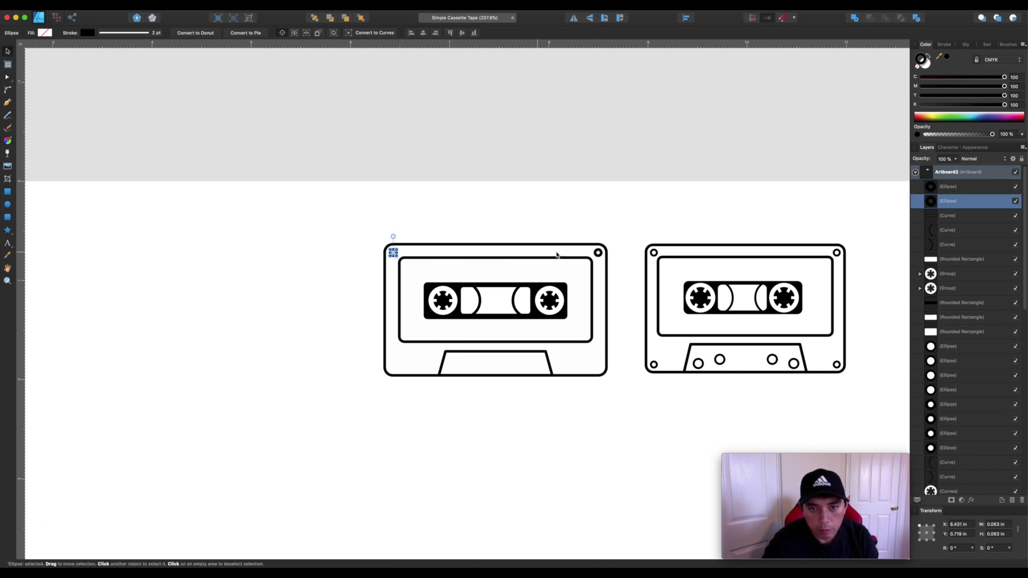
pyautogui.keyDown('shift'); pyautogui.click(599, 254); pyautogui.keyUp('shift')
pyautogui.moveTo(597, 256); pyautogui.dragTo(611, 370)
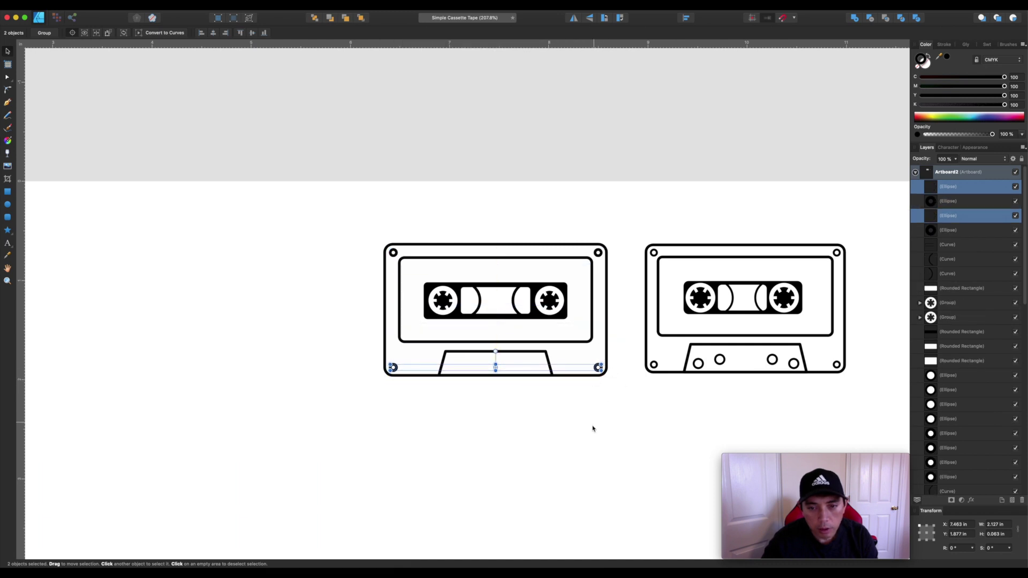
# Draw a small 0.094 in hole inside the bottom tape slot
pyautogui.click(595, 424)
pyautogui.click(8, 204)
pyautogui.moveTo(448, 366); pyautogui.dragTo(457, 375)
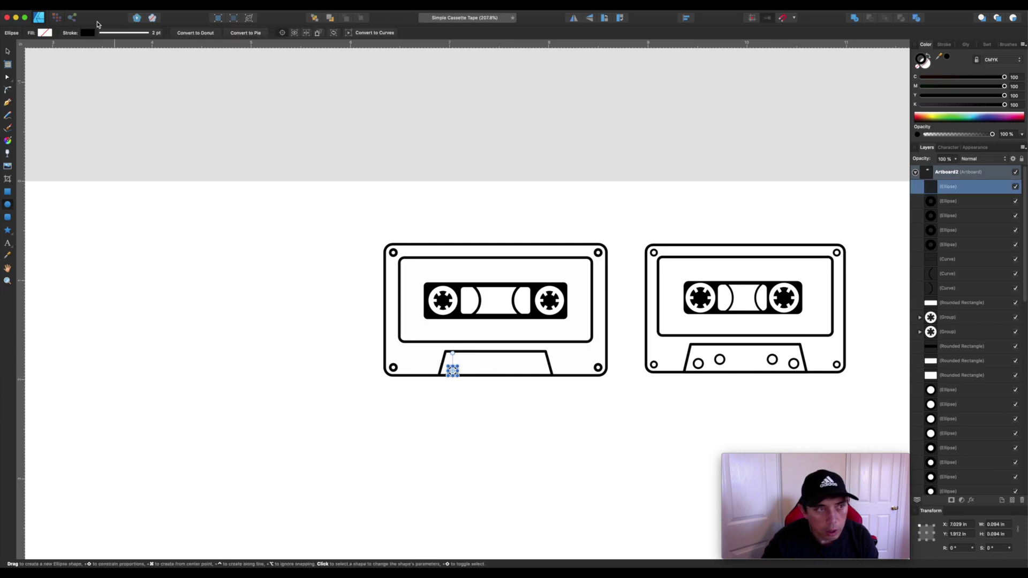
# Nudge the first slot hole up and duplicate it just to its right
pyautogui.click(8, 52)
pyautogui.click(493, 385)
pyautogui.moveTo(458, 373); pyautogui.dragTo(455, 369)
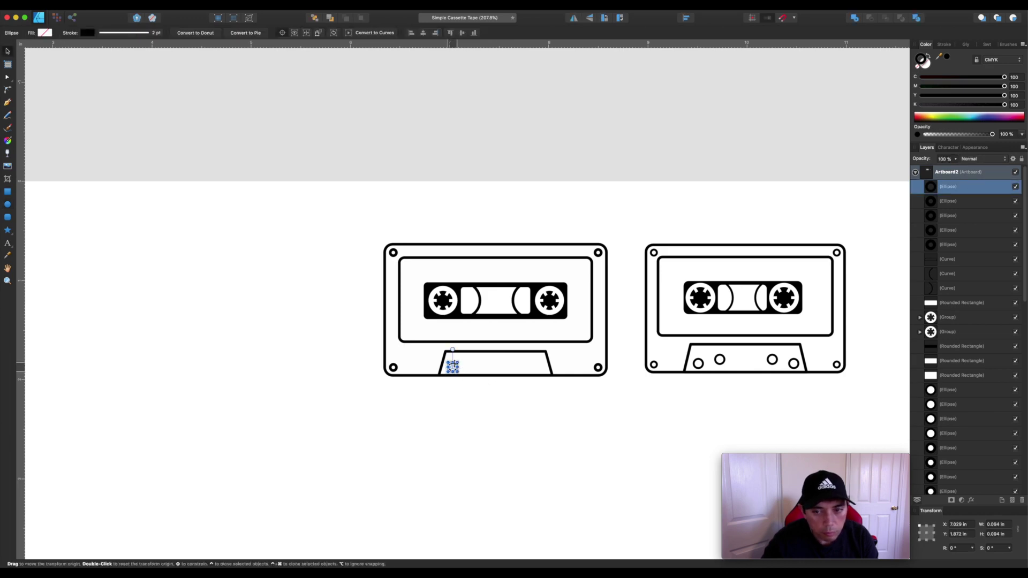
pyautogui.click(537, 414)
pyautogui.moveTo(458, 367); pyautogui.dragTo(477, 362)
pyautogui.click(486, 400)
# Shrink the two left slot holes slightly
pyautogui.click(471, 367)
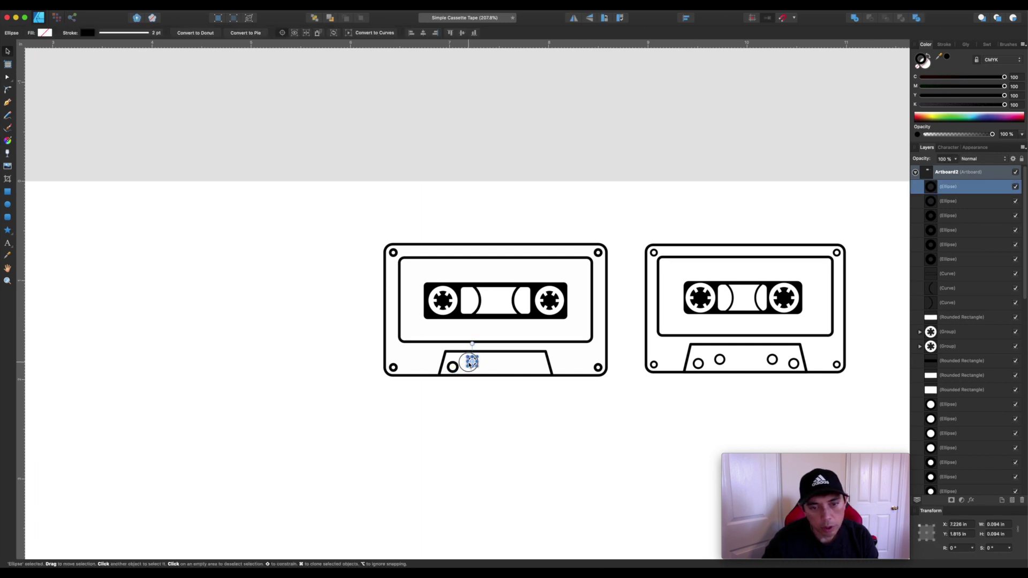
pyautogui.scroll(5, 471, 366)
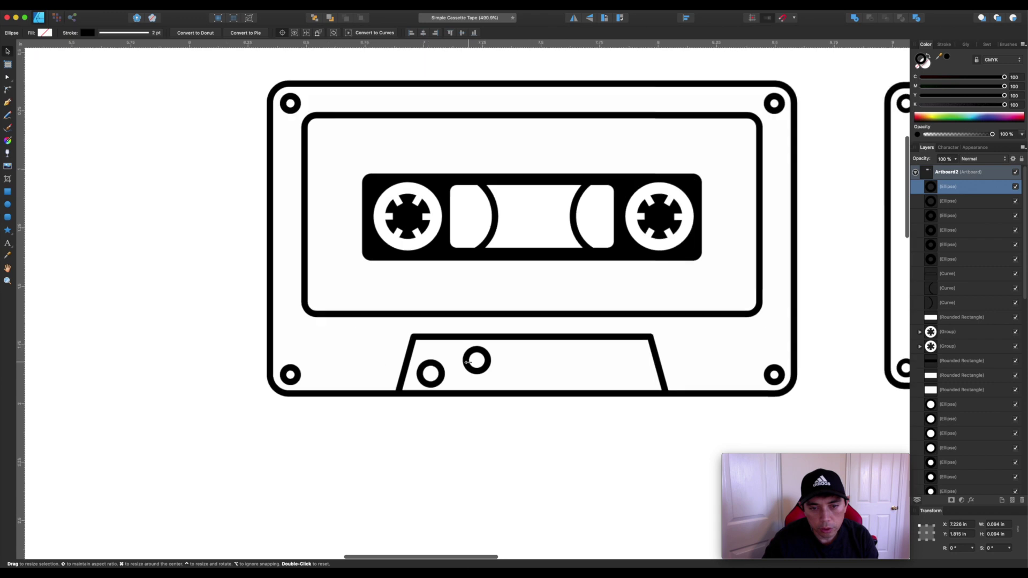
pyautogui.click(431, 373)
pyautogui.click(440, 370)
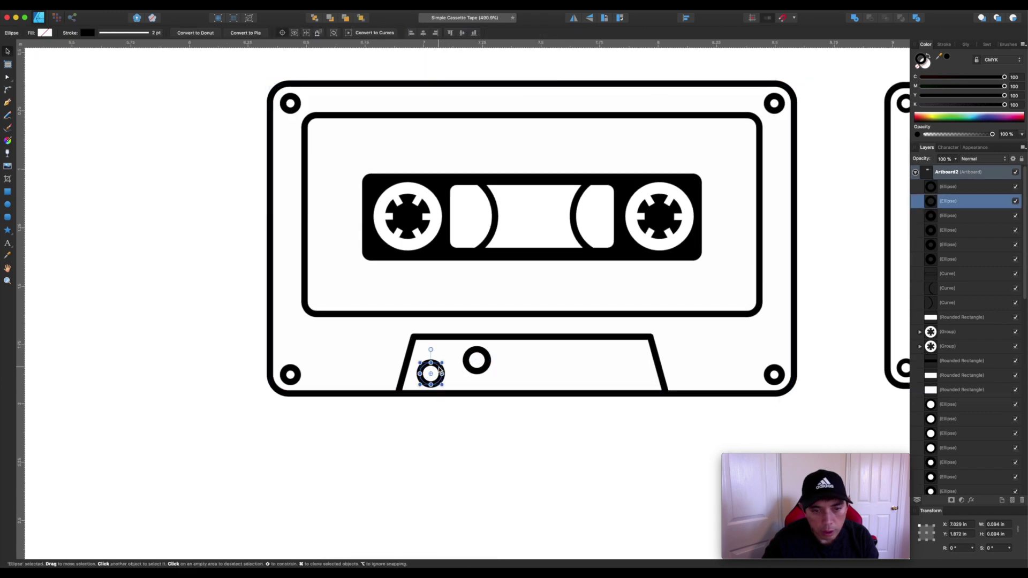
pyautogui.keyDown('shift'); pyautogui.click(476, 360); pyautogui.keyUp('shift')
pyautogui.moveTo(487, 348); pyautogui.dragTo(481, 353)
pyautogui.click(483, 438)
# Copy the two holes to the slot's right side, flip them horizontally and position them
pyautogui.click(480, 369)
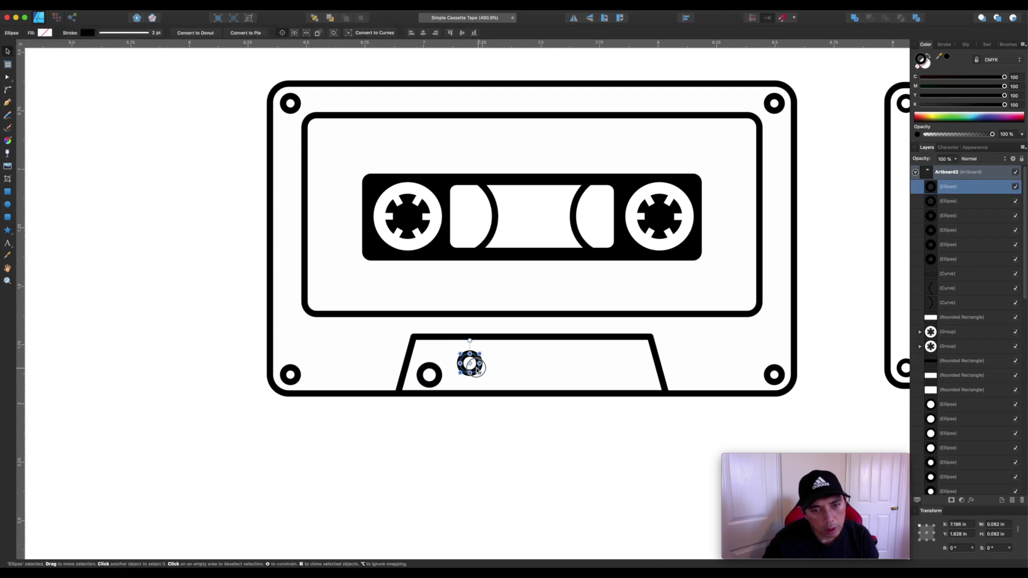
pyautogui.click(435, 378)
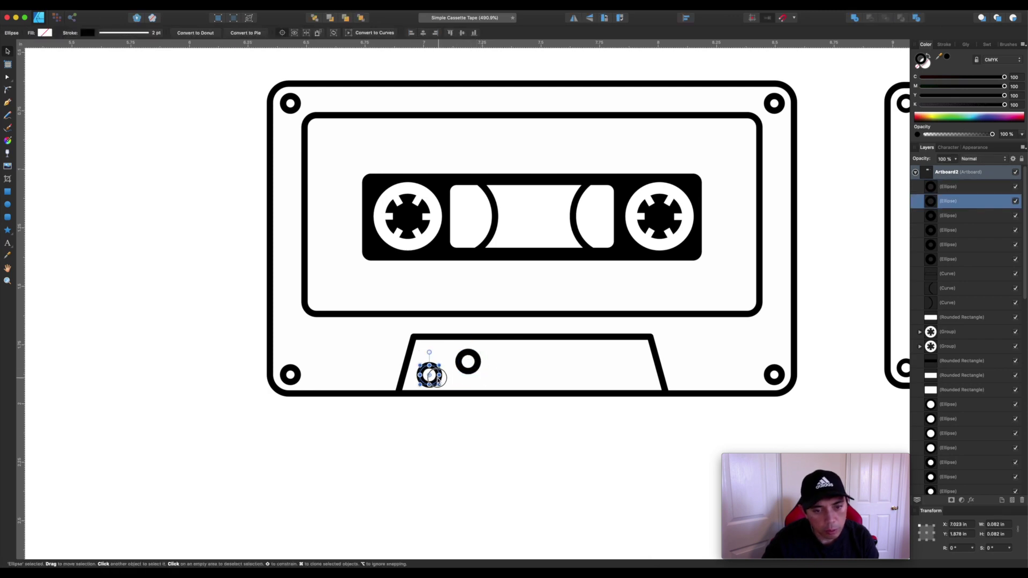
pyautogui.click(468, 371)
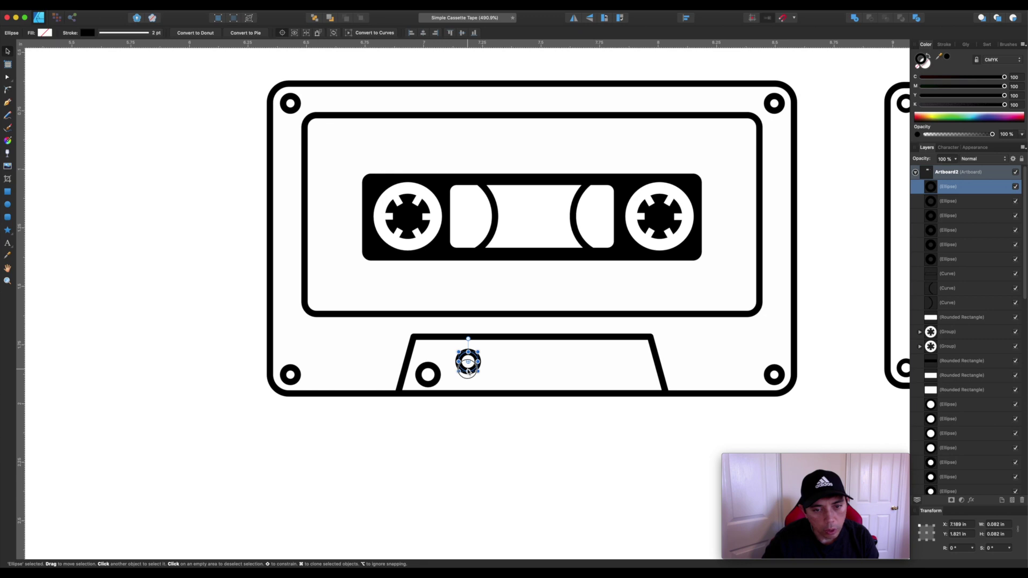
pyautogui.scroll(-5, 560, 417)
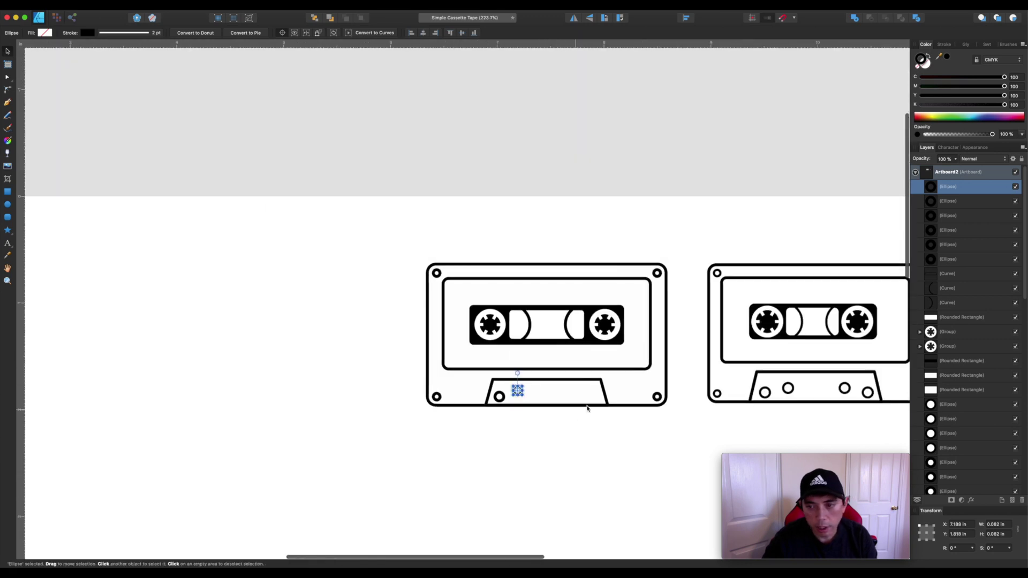
pyautogui.click(519, 433)
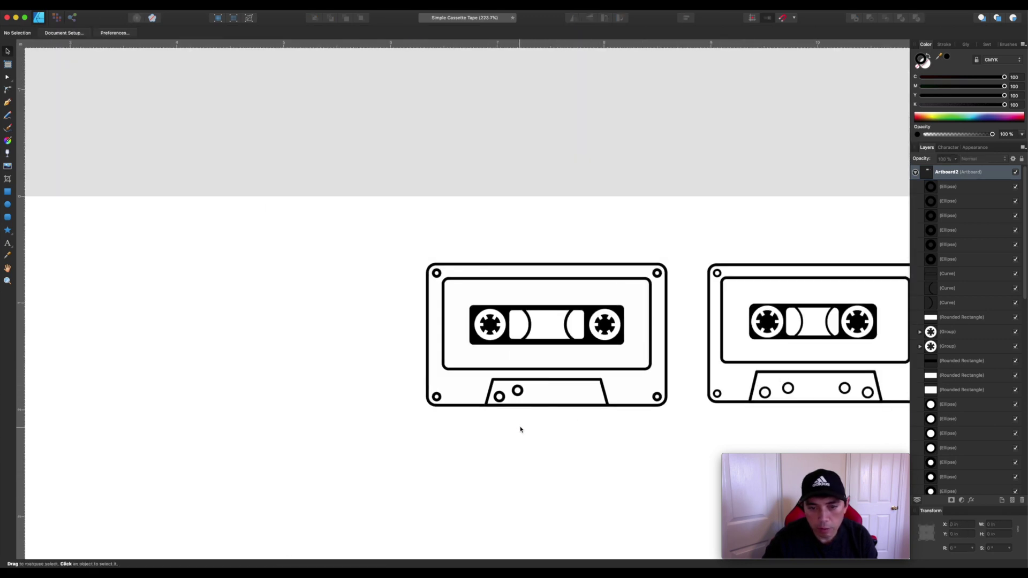
pyautogui.scroll(2, 529, 411)
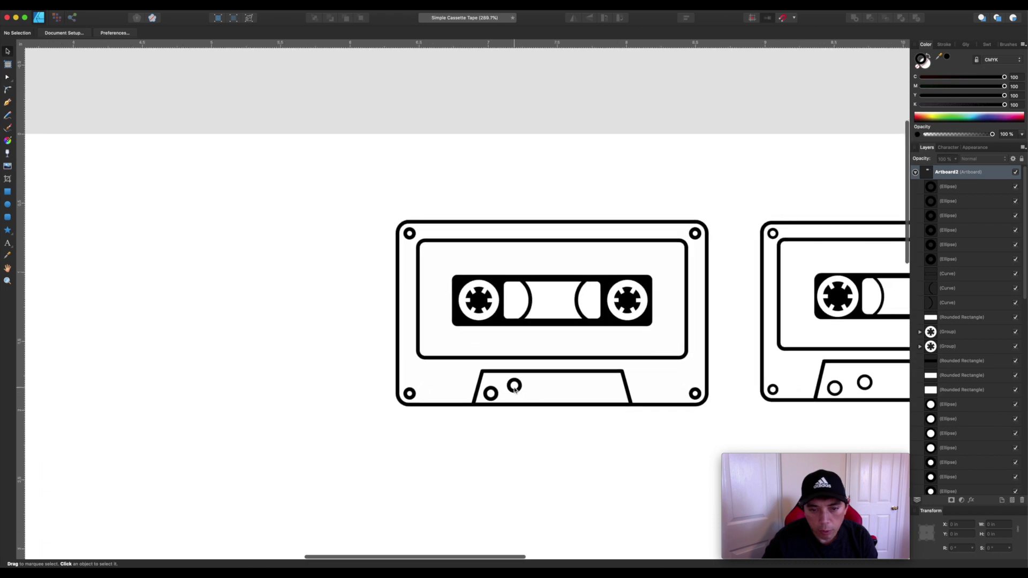
pyautogui.click(514, 385)
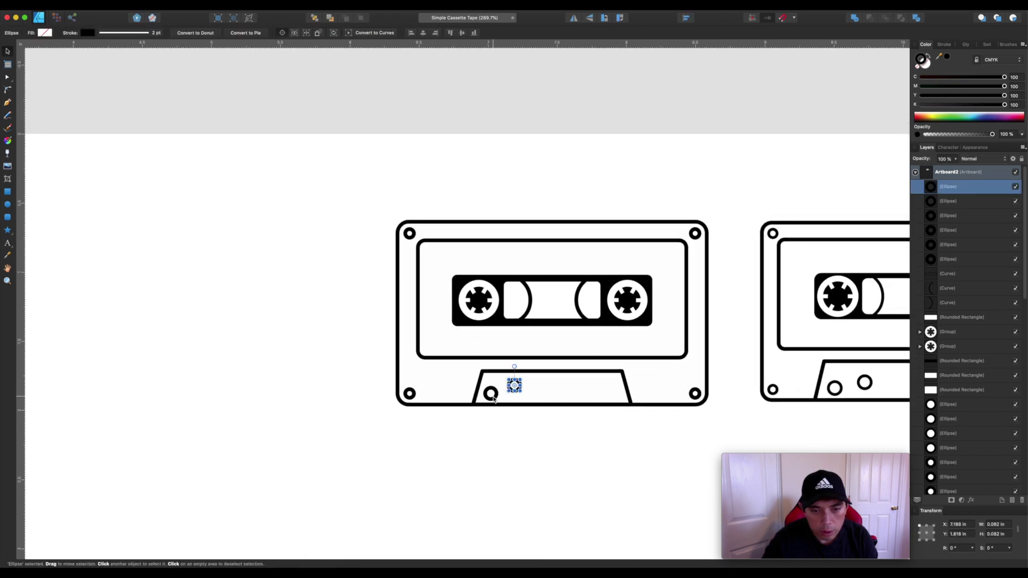
pyautogui.click(491, 394)
pyautogui.keyDown('shift'); pyautogui.click(514, 386); pyautogui.keyUp('shift')
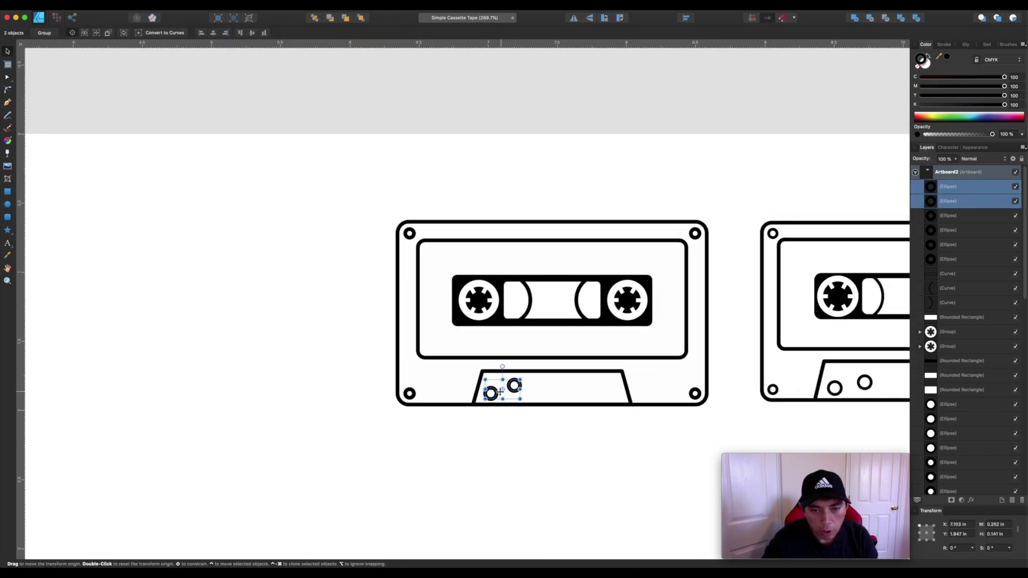
pyautogui.moveTo(500, 391); pyautogui.dragTo(568, 395)
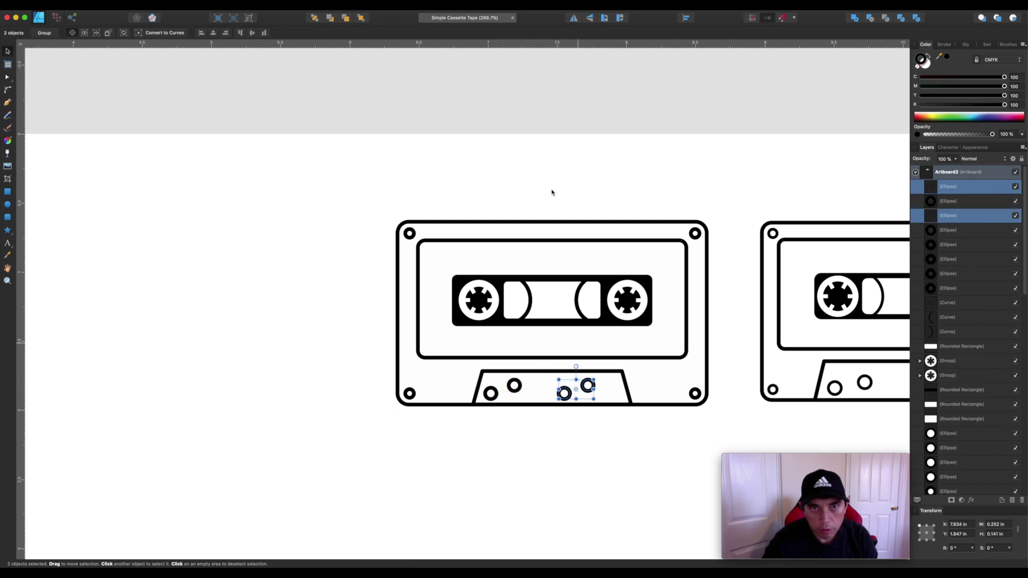
pyautogui.click(574, 20)
pyautogui.moveTo(589, 394); pyautogui.dragTo(612, 394)
pyautogui.click(597, 454)
pyautogui.scroll(-3, 596, 453)
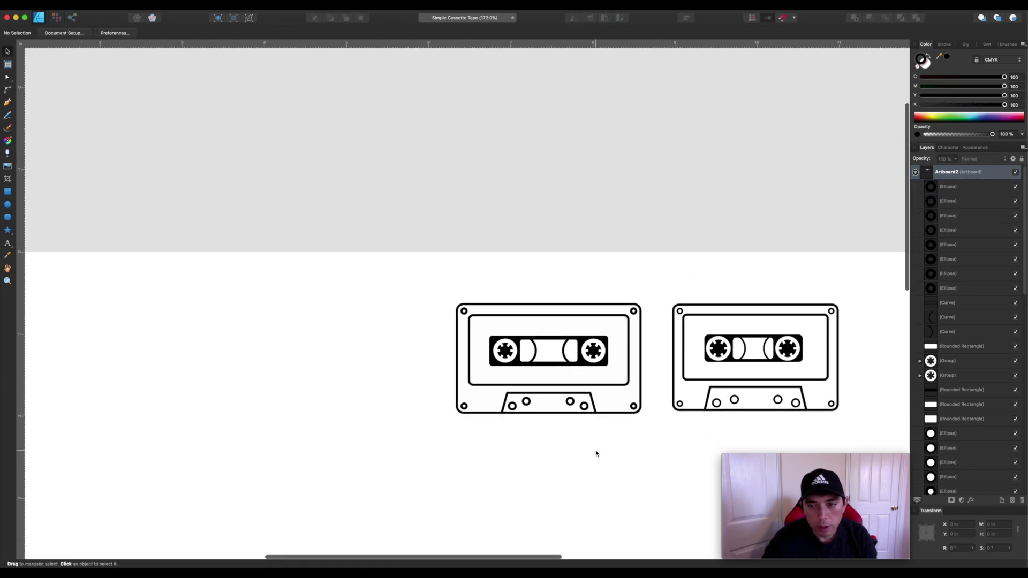
# Set the outline width of the four tape-slot holes to 1.5 pt
pyautogui.scroll(2, 556, 436)
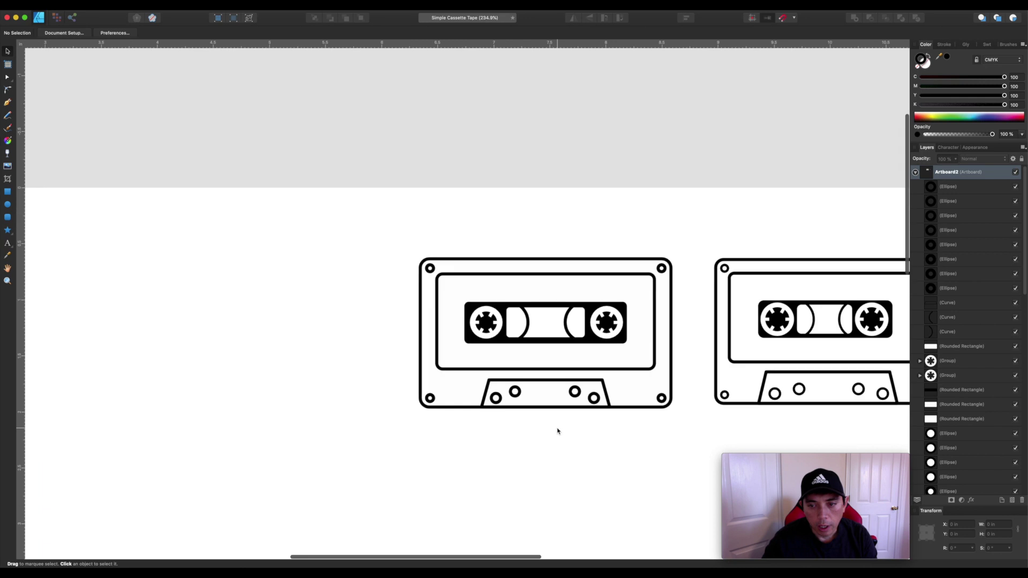
pyautogui.click(798, 388)
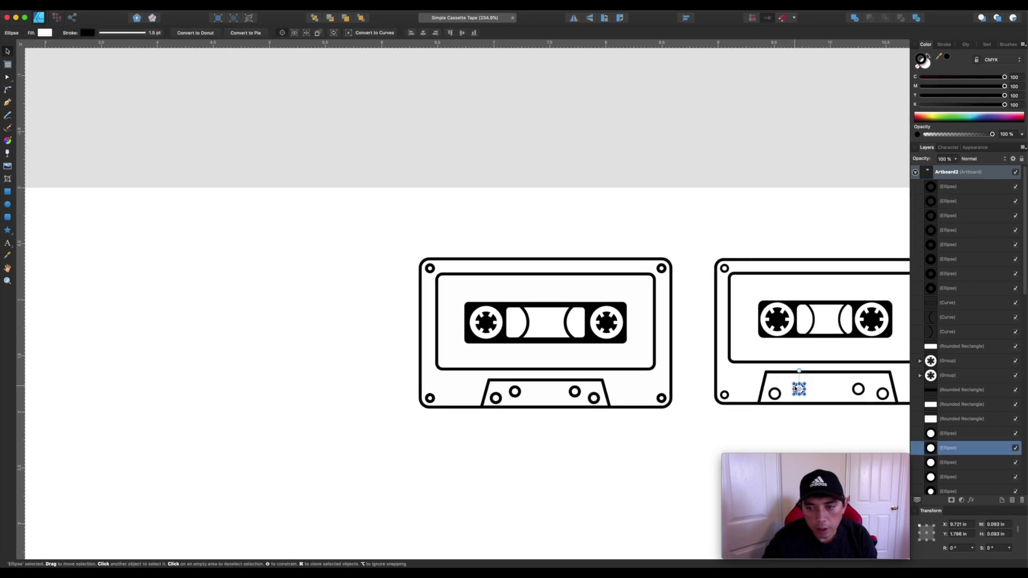
pyautogui.click(944, 44)
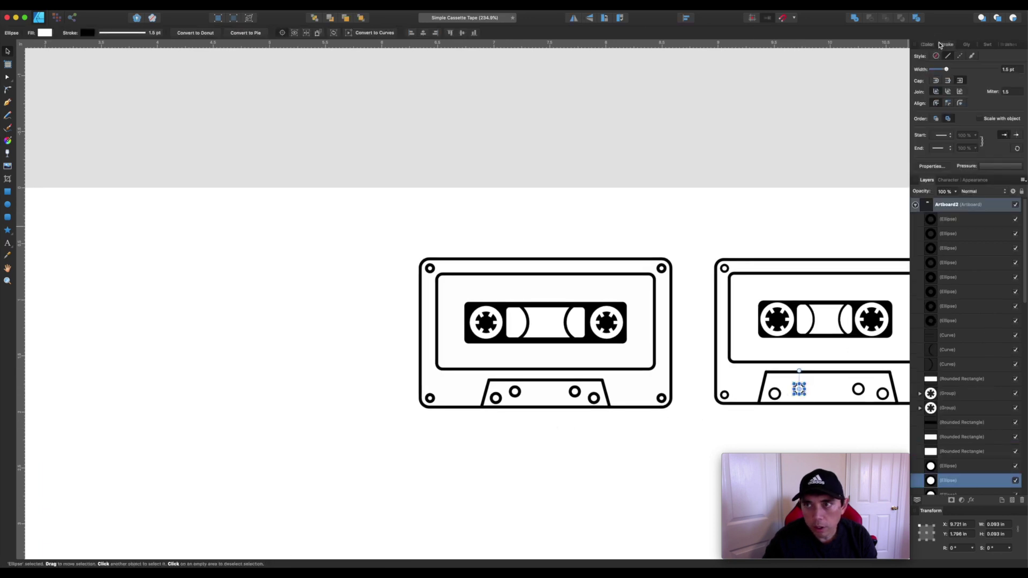
pyautogui.click(576, 393)
pyautogui.keyDown('shift'); pyautogui.click(514, 392); pyautogui.keyUp('shift')
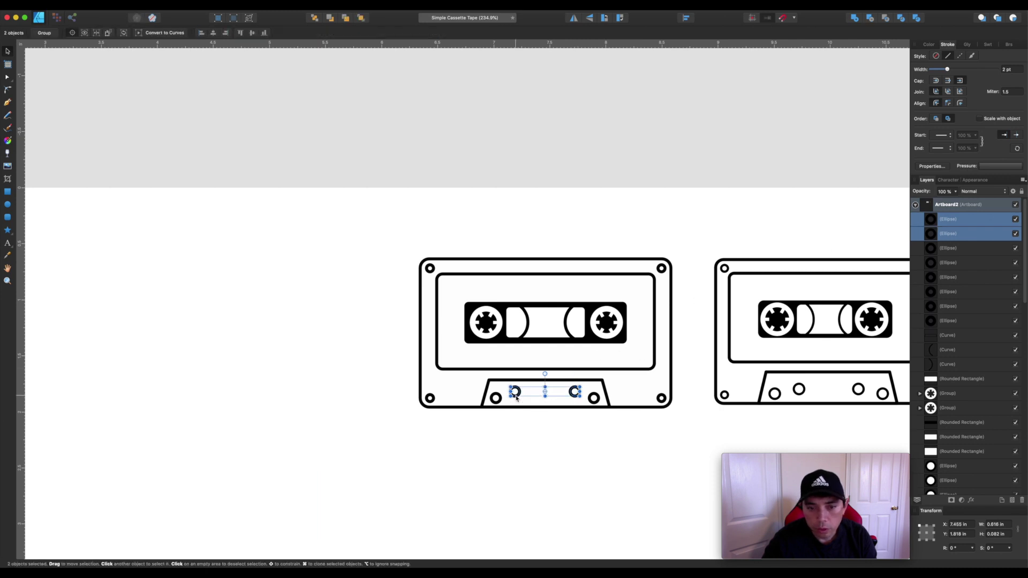
pyautogui.keyDown('shift'); pyautogui.click(496, 399); pyautogui.keyUp('shift')
pyautogui.keyDown('shift'); pyautogui.click(594, 399); pyautogui.keyUp('shift')
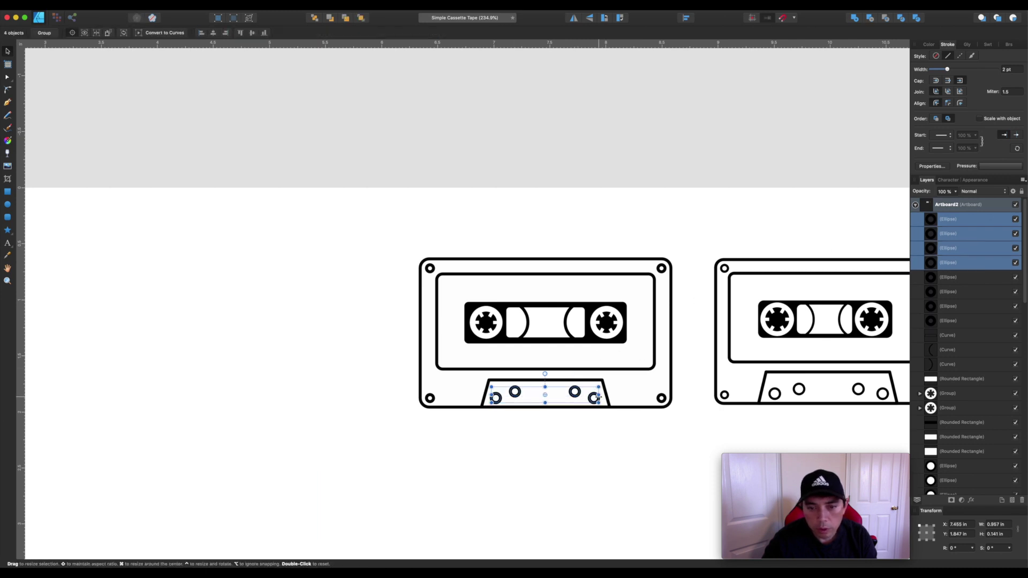
pyautogui.moveTo(947, 73); pyautogui.dragTo(948, 73)
# Pan down to the blue Artboard1 and marquee-select every part of the first cassette
pyautogui.click(656, 190)
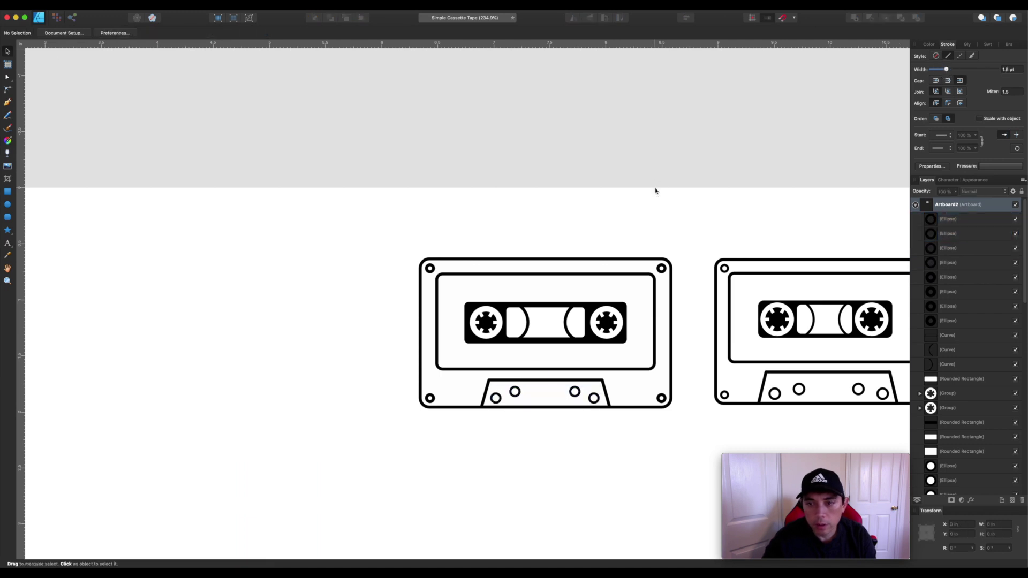
pyautogui.hscroll(5, 656, 191)
pyautogui.scroll(-3, 656, 191)
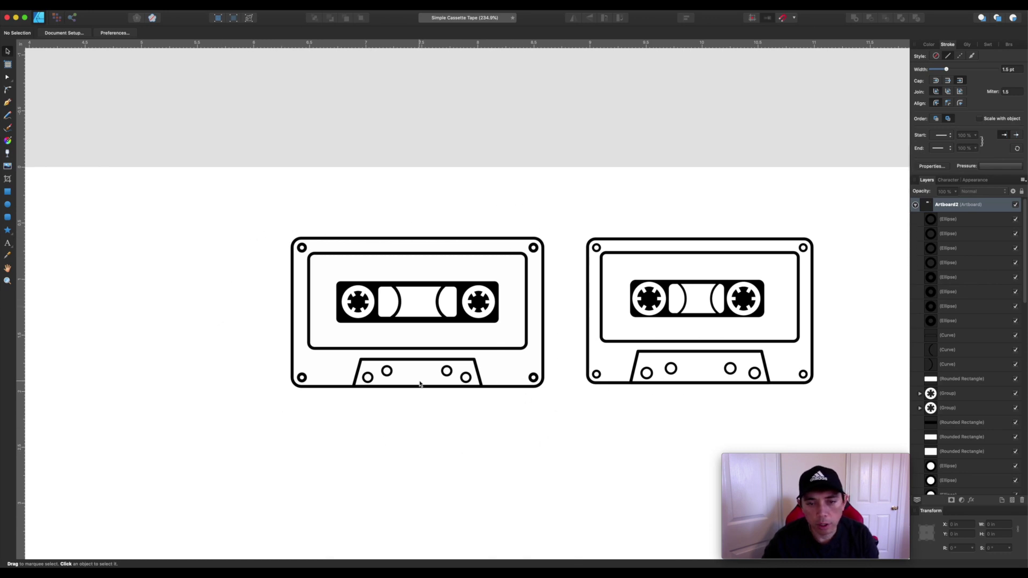
pyautogui.scroll(-3, 420, 383)
pyautogui.hscroll(5, 420, 384)
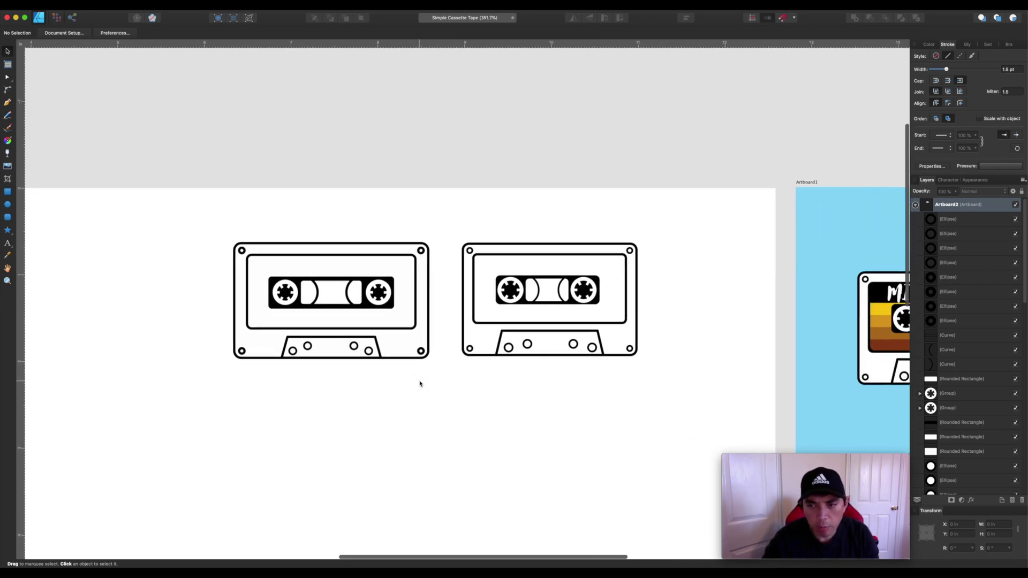
pyautogui.scroll(-3, 420, 383)
pyautogui.scroll(-1, 402, 385)
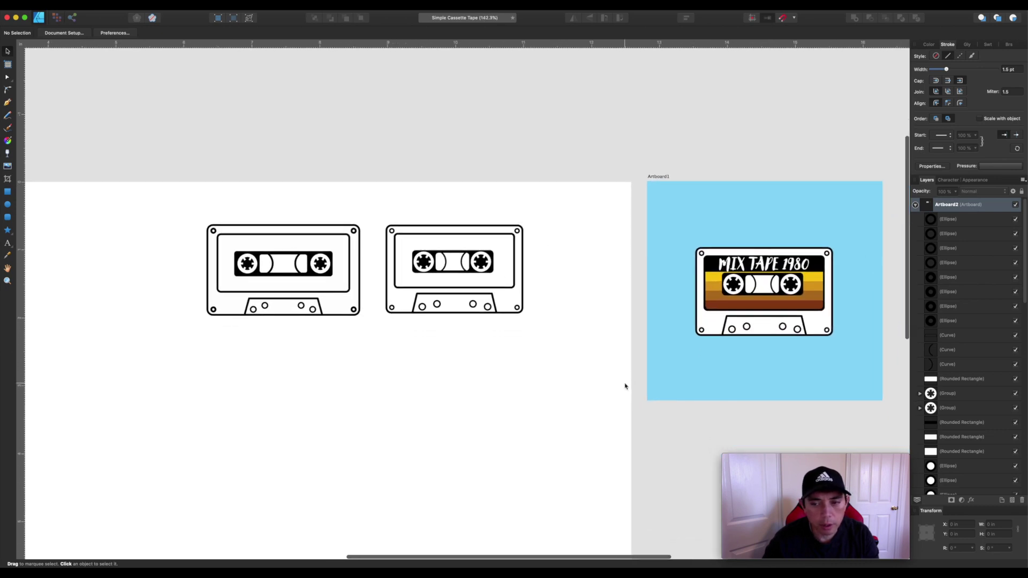
pyautogui.scroll(-2, 496, 328)
pyautogui.moveTo(186, 155); pyautogui.dragTo(369, 305)
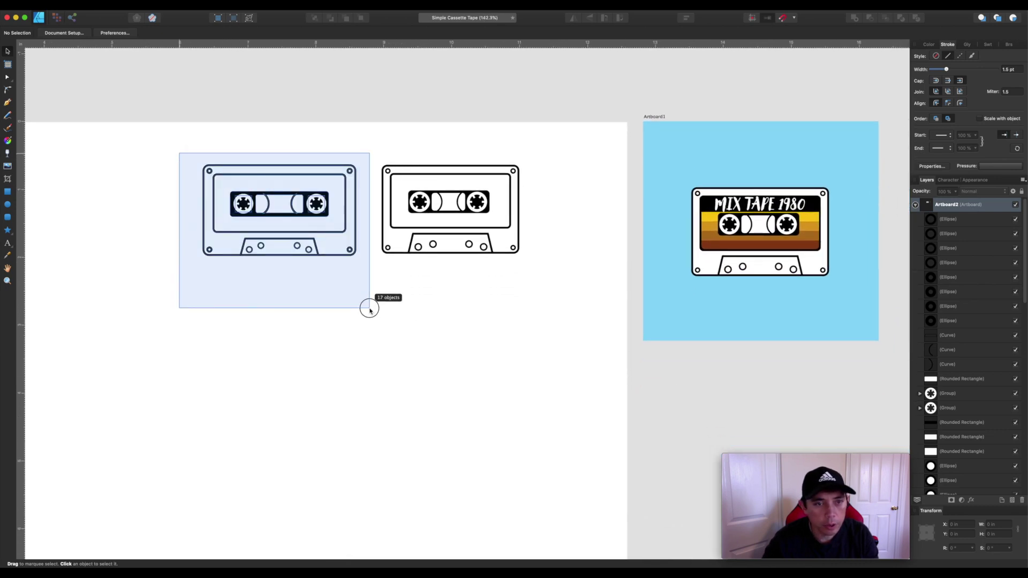
# Place a copy of the outline cassette on the blue artboard and stretch the blue background below it
pyautogui.moveTo(353, 252)
pyautogui.keyDown('alt'); pyautogui.mouseDown()
pyautogui.moveTo(462, 316)
pyautogui.moveTo(799, 374)
pyautogui.moveTo(794, 363)
pyautogui.moveTo(759, 430)
pyautogui.mouseUp(); pyautogui.keyUp('alt')
pyautogui.click(841, 325)
pyautogui.click(656, 323)
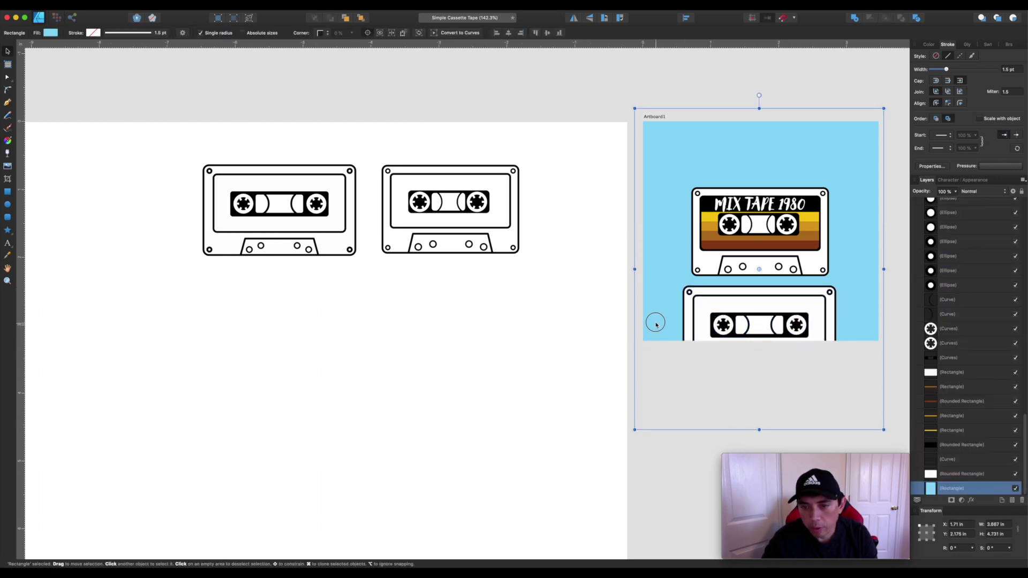
# Lengthen Artboard1 downward so it fits both cassettes
pyautogui.click(651, 119)
pyautogui.hscroll(5, 650, 124)
pyautogui.moveTo(624, 322); pyautogui.dragTo(624, 421)
pyautogui.click(767, 307)
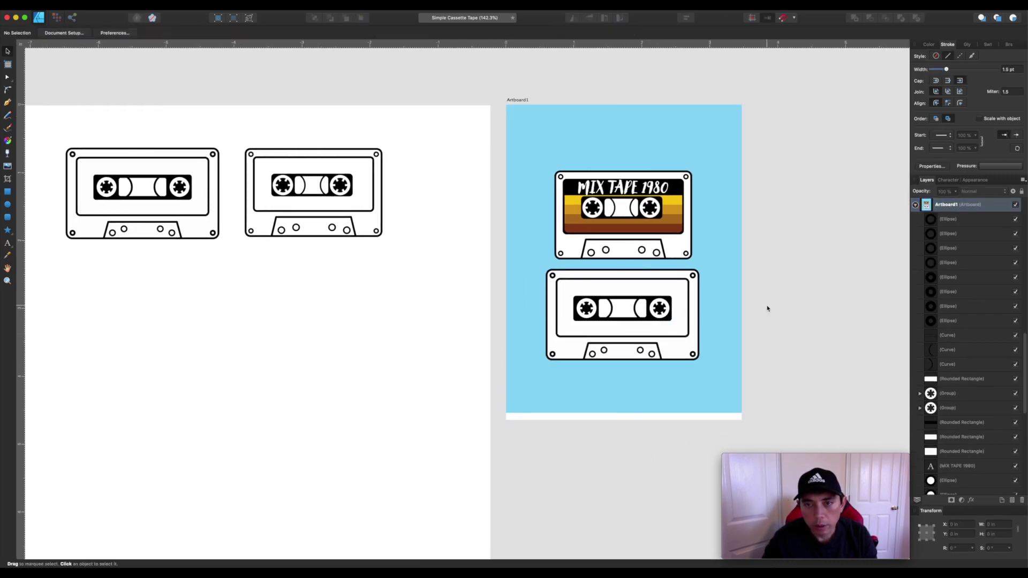
pyautogui.hscroll(2, 735, 288)
pyautogui.scroll(3, 667, 324)
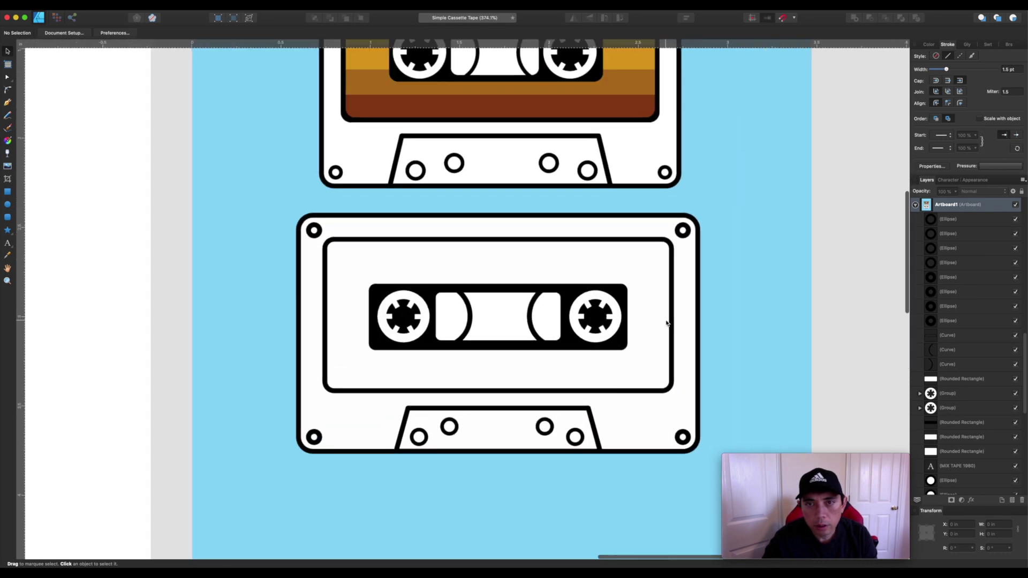
pyautogui.scroll(3, 667, 323)
pyautogui.scroll(-3, 684, 255)
pyautogui.scroll(-2, 683, 259)
pyautogui.scroll(2, 395, 365)
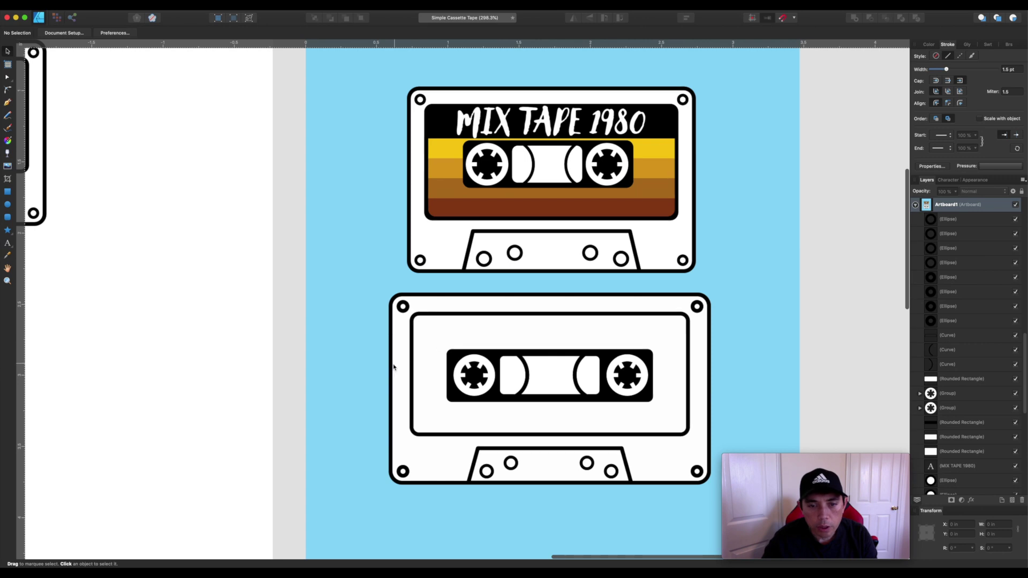
pyautogui.click(8, 196)
# Draw a wide bar across the lower label window with no stroke and the top cassette's yellow fill
pyautogui.moveTo(412, 349); pyautogui.dragTo(686, 378)
pyautogui.click(928, 45)
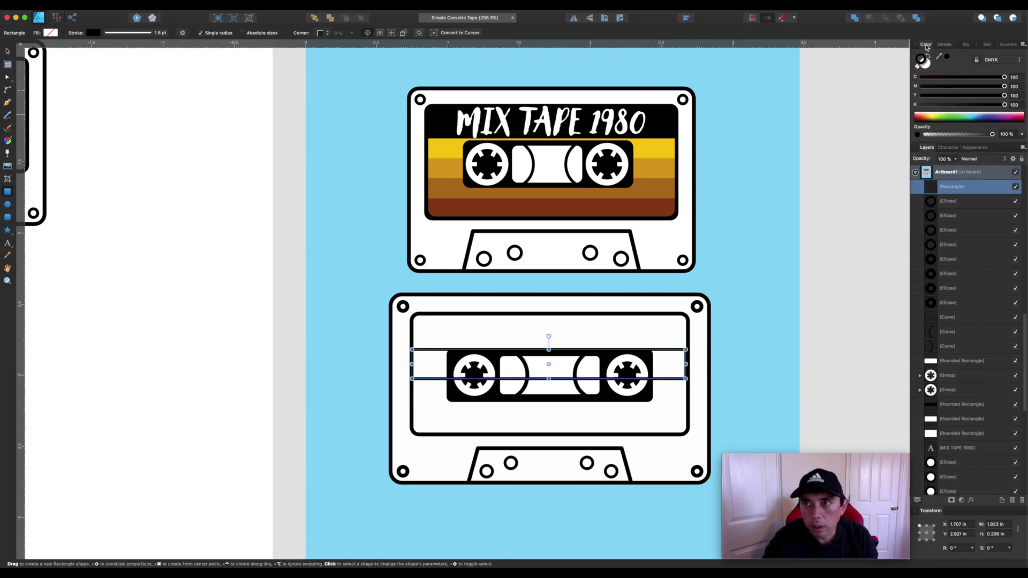
pyautogui.click(919, 67)
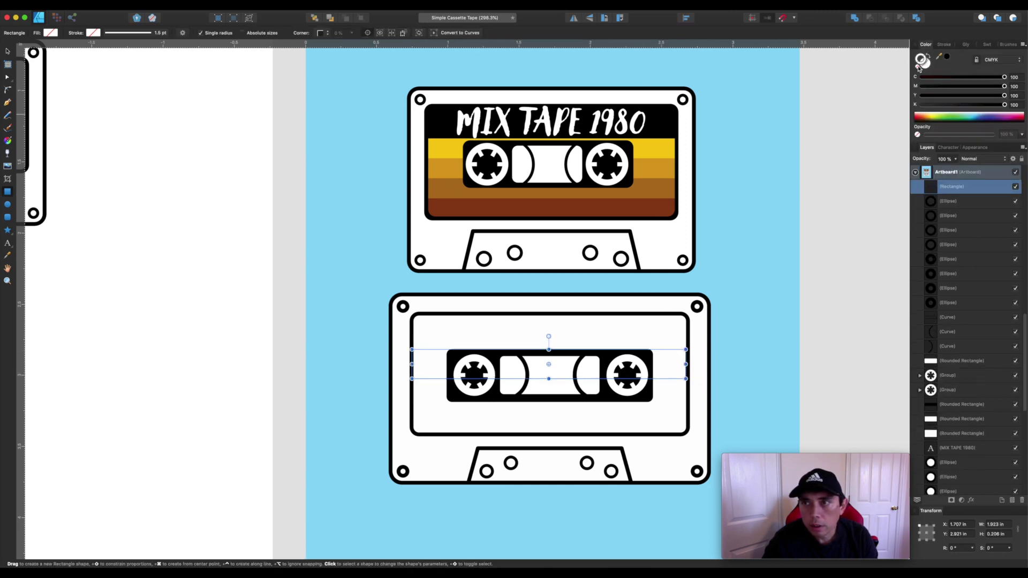
pyautogui.moveTo(947, 60); pyautogui.dragTo(652, 147)
pyautogui.click(948, 58)
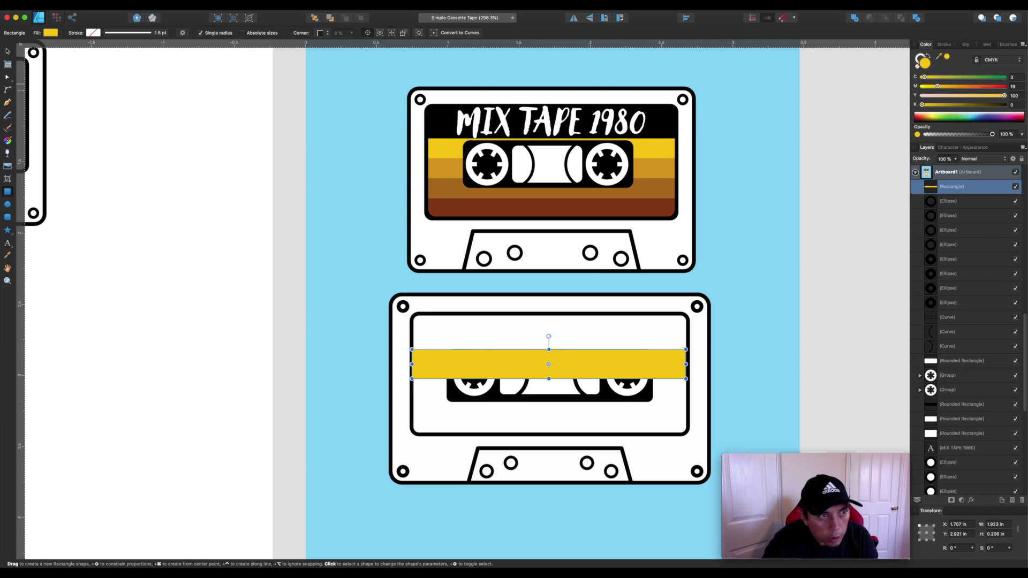
# Send the yellow bar back eight levels behind the reels
pyautogui.click(8, 52)
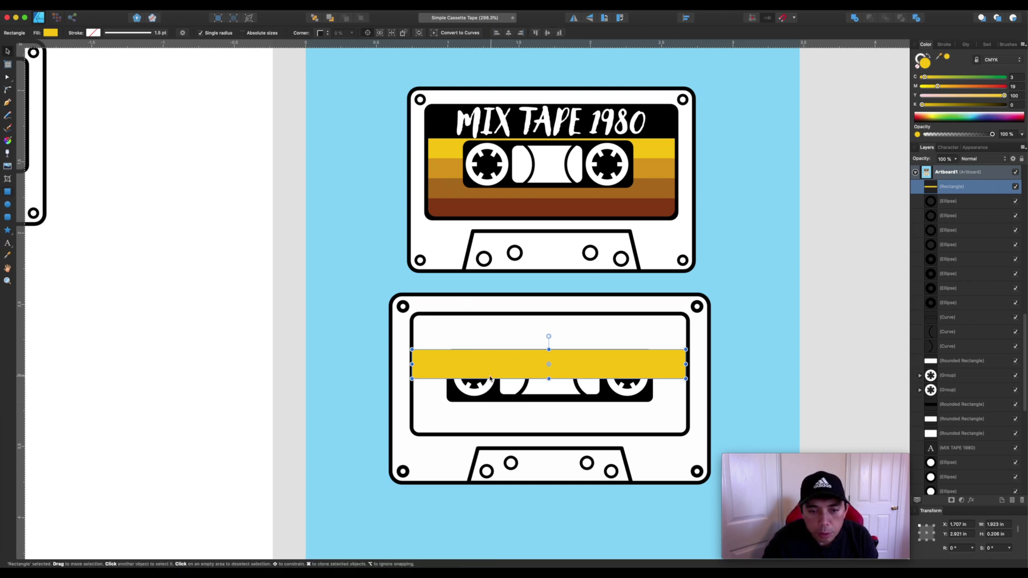
pyautogui.click(479, 397)
pyautogui.click(658, 365)
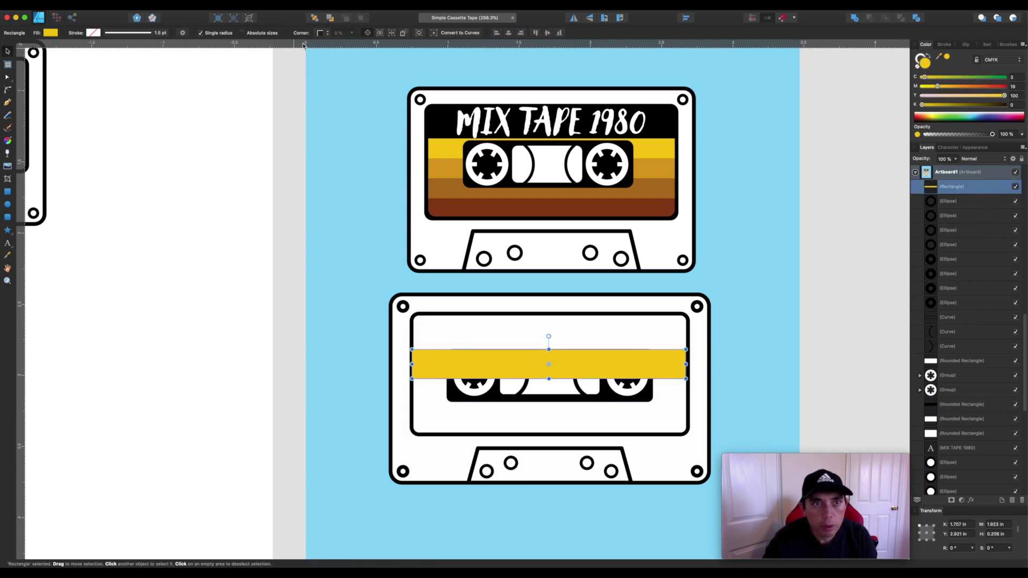
pyautogui.click(331, 18)
pyautogui.click(330, 18)
pyautogui.click(331, 19)
pyautogui.click(331, 18)
pyautogui.click(330, 19)
pyautogui.click(330, 19)
pyautogui.click(330, 19)
pyautogui.click(330, 19)
pyautogui.click(330, 19)
pyautogui.click(330, 19)
pyautogui.click(330, 19)
pyautogui.click(331, 18)
pyautogui.click(330, 19)
pyautogui.click(331, 19)
pyautogui.click(330, 19)
pyautogui.click(330, 18)
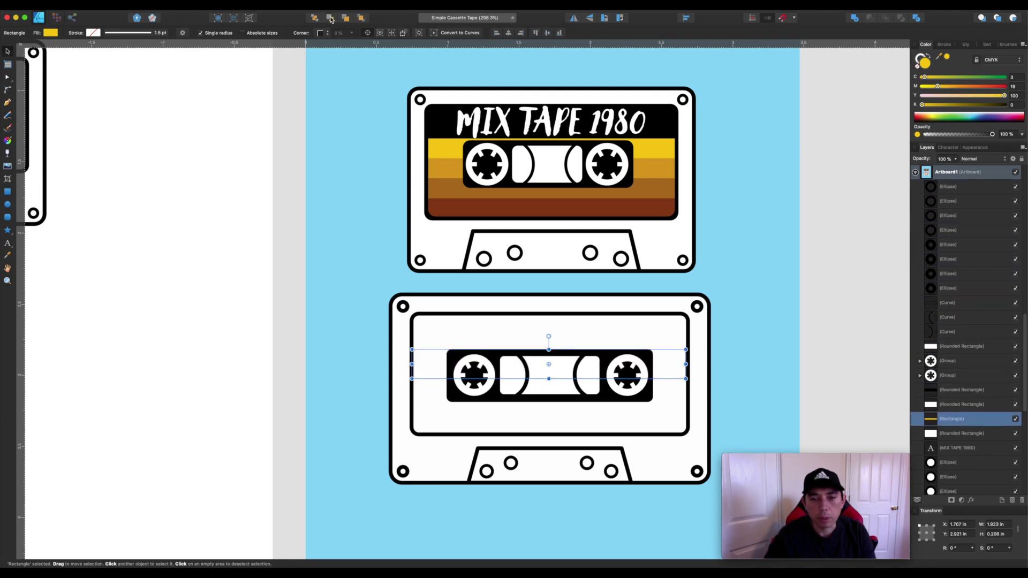
# Bring the yellow bar forward one level, align its edges with the label and make it thinner
pyautogui.click(345, 18)
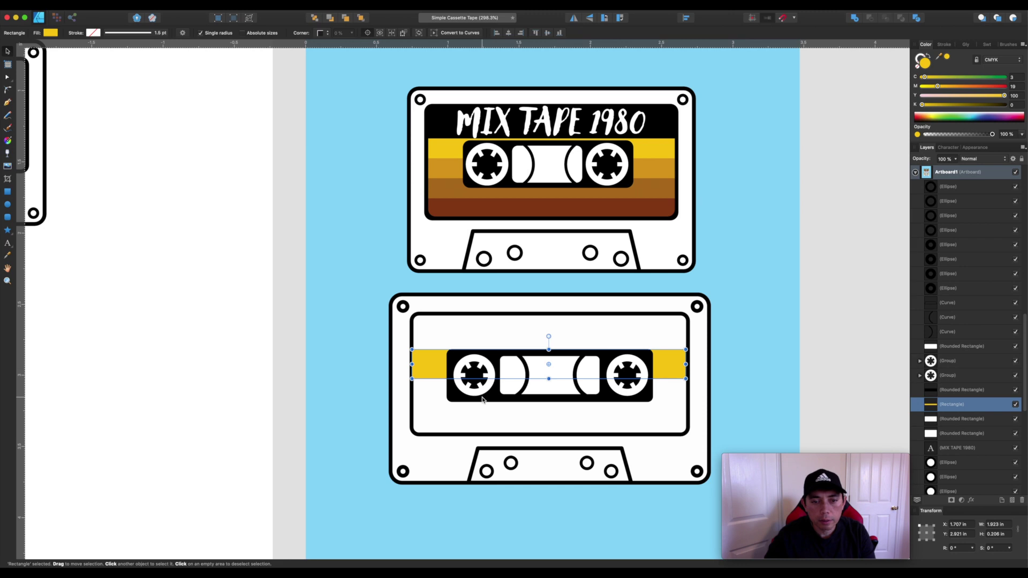
pyautogui.moveTo(412, 364); pyautogui.dragTo(414, 364)
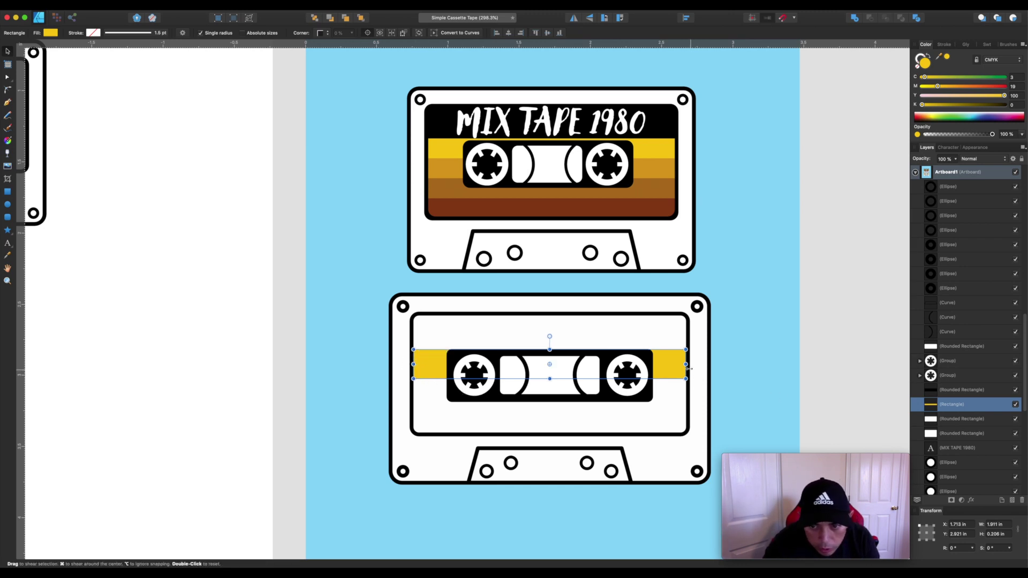
pyautogui.moveTo(686, 365); pyautogui.dragTo(688, 364)
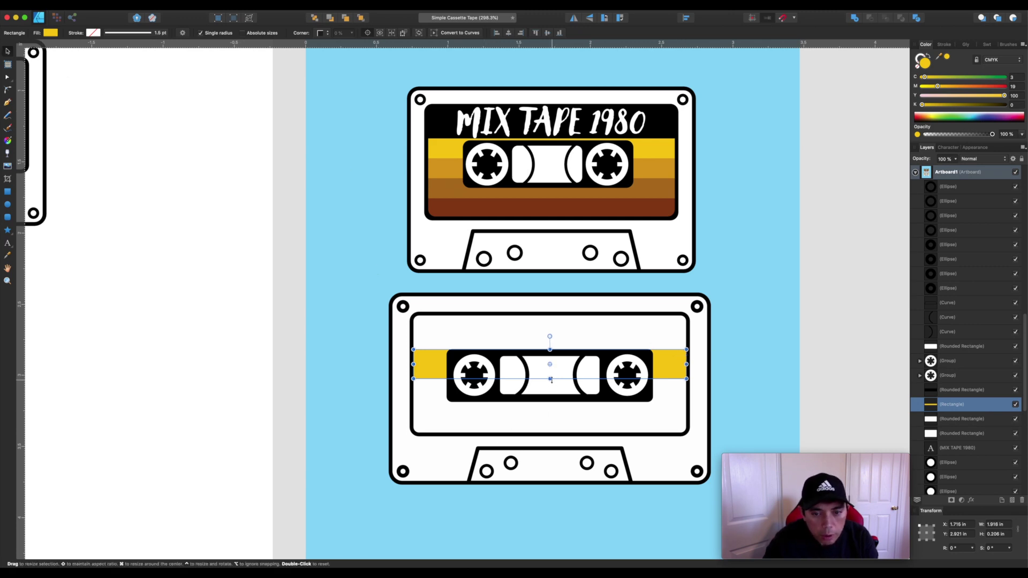
pyautogui.moveTo(550, 379); pyautogui.dragTo(550, 373)
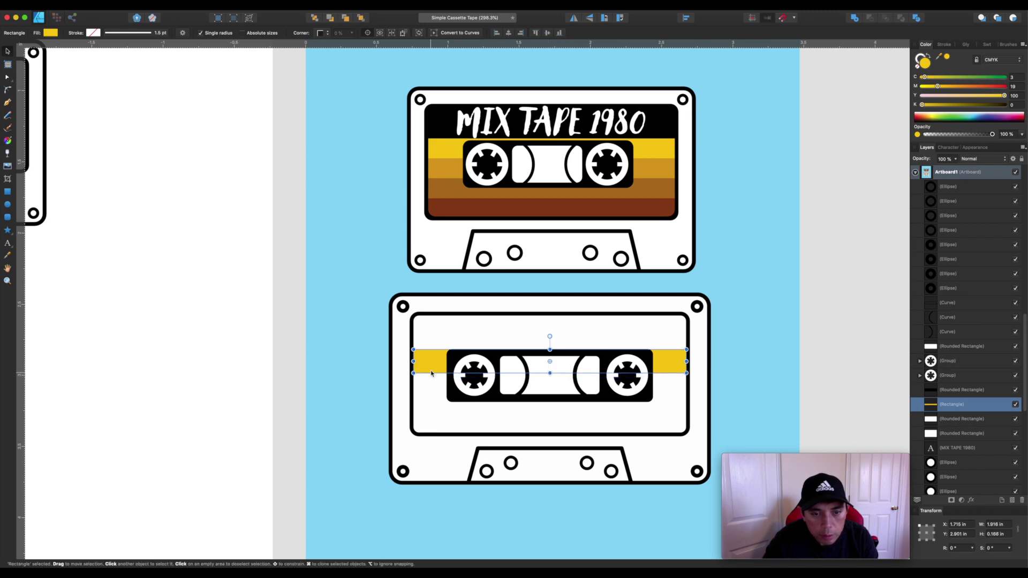
# Add two stacked copies below it, filled with the sampled orange and dark brownish orange
pyautogui.moveTo(432, 370); pyautogui.dragTo(432, 392)
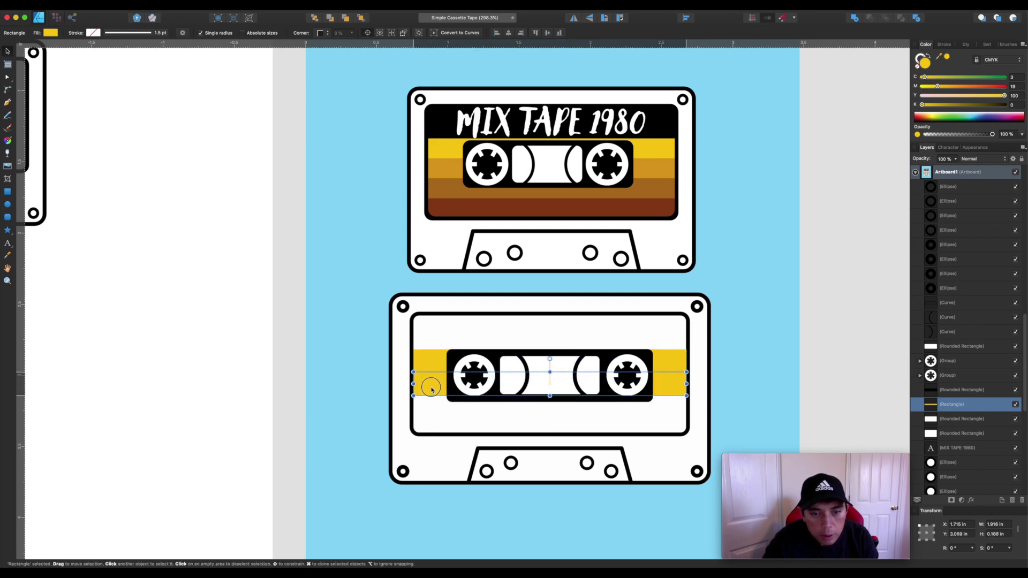
pyautogui.moveTo(950, 60); pyautogui.dragTo(659, 168)
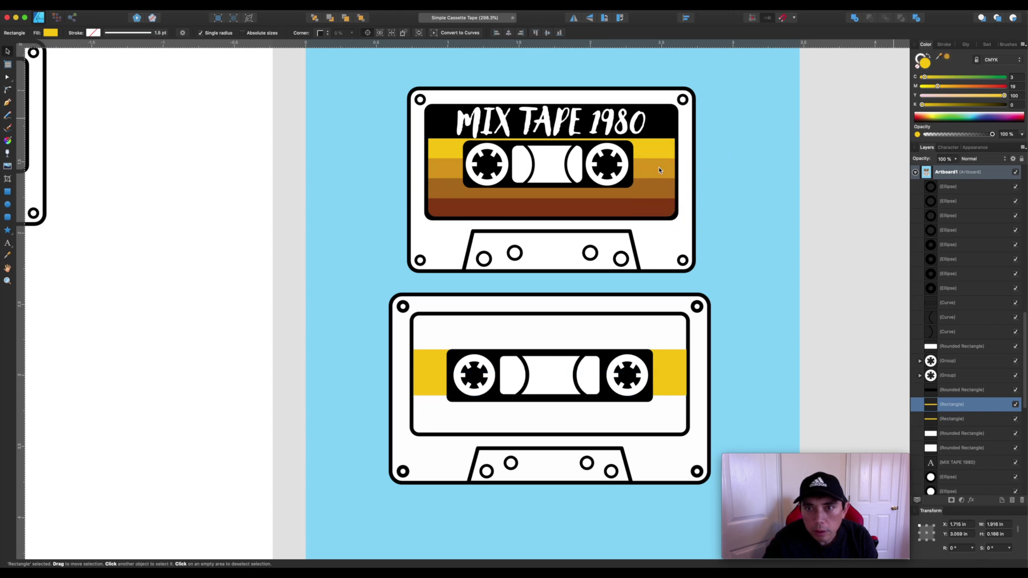
pyautogui.click(947, 58)
pyautogui.moveTo(668, 386); pyautogui.dragTo(668, 412)
pyautogui.click(947, 57)
pyautogui.moveTo(947, 58); pyautogui.dragTo(668, 162)
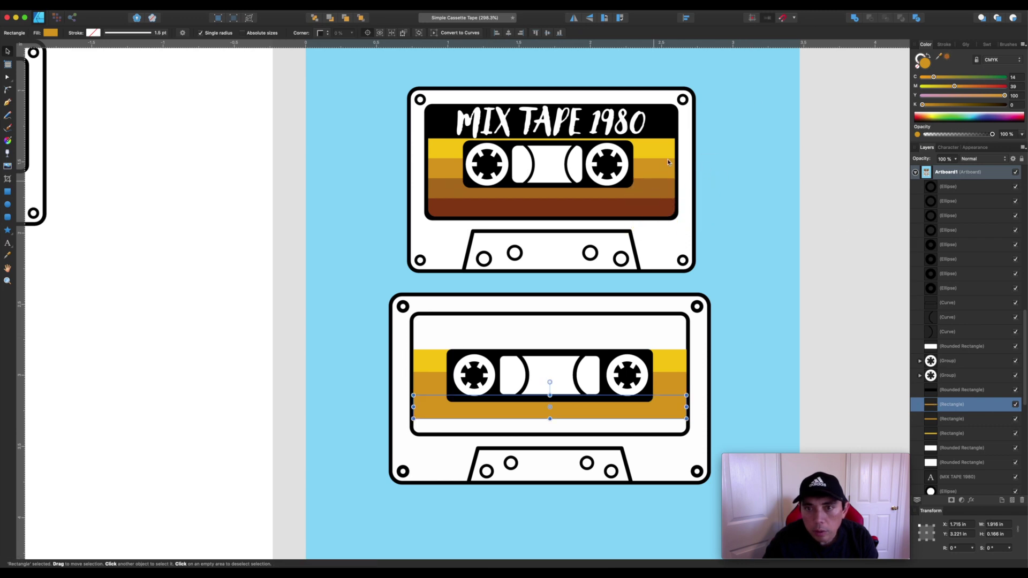
pyautogui.click(947, 58)
pyautogui.moveTo(659, 413); pyautogui.dragTo(659, 429)
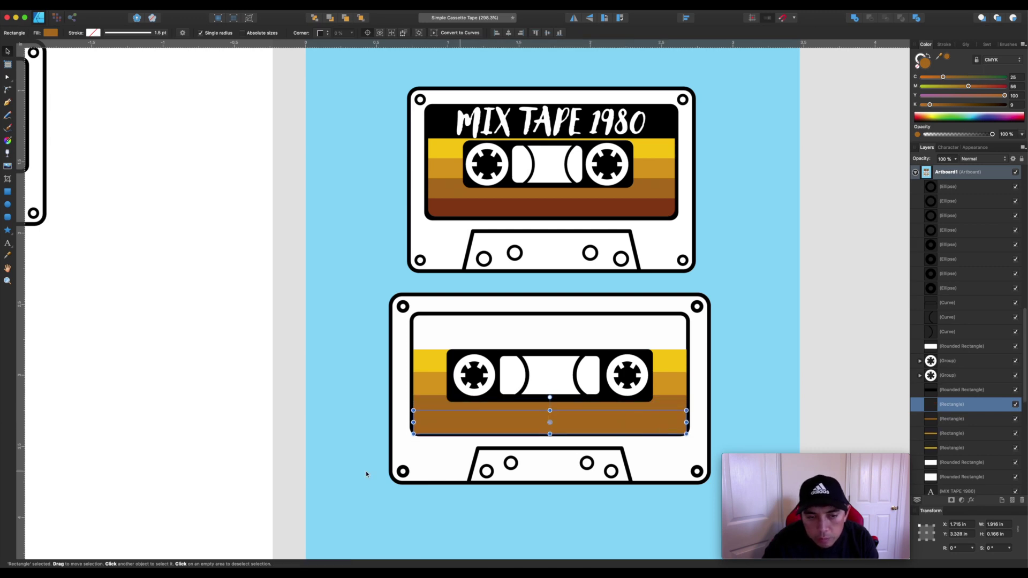
# Give the bottom stripe Rounded 25% corners and make it slightly shorter
pyautogui.scroll(5, 368, 468)
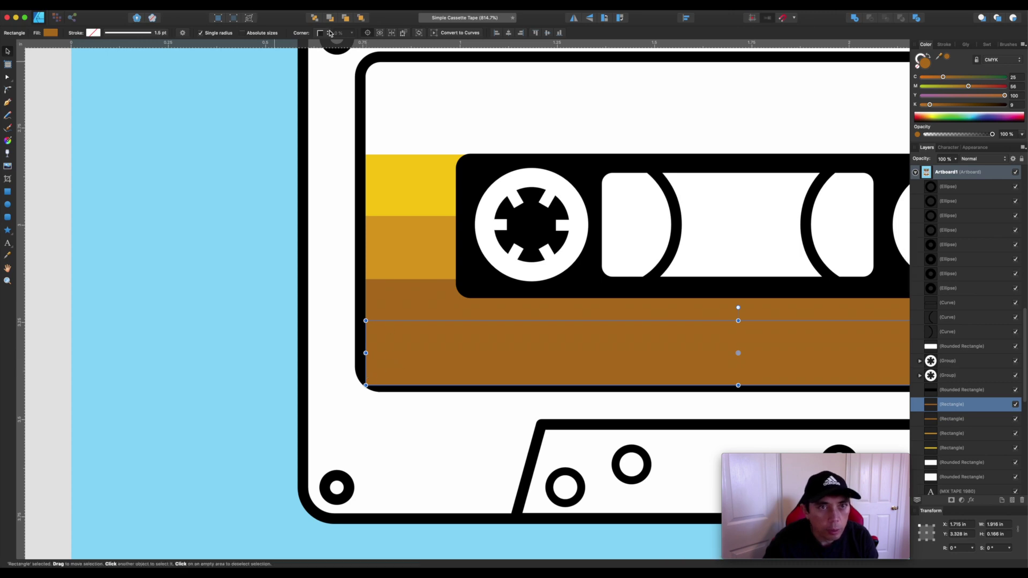
pyautogui.click(329, 33)
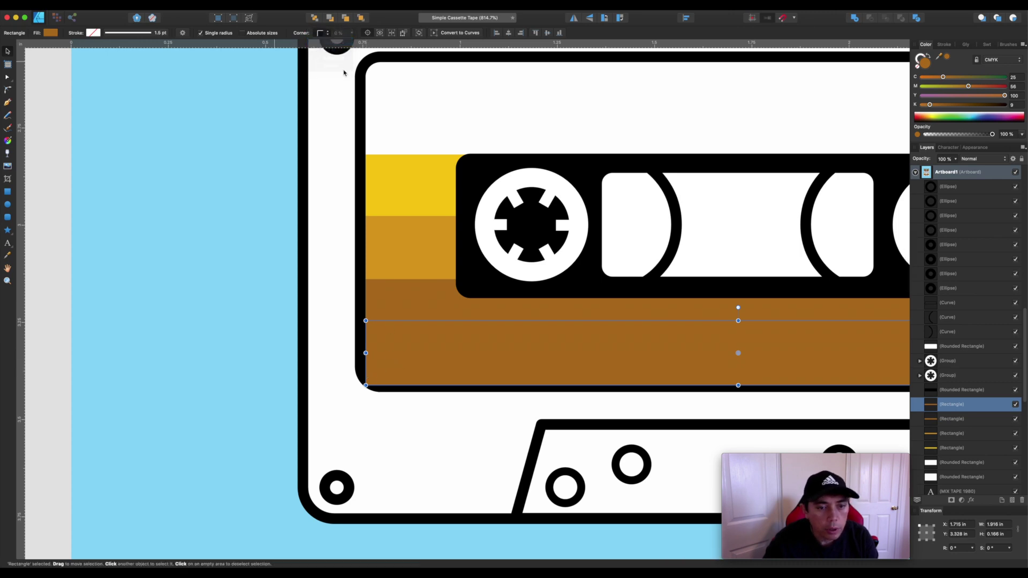
pyautogui.click(333, 53)
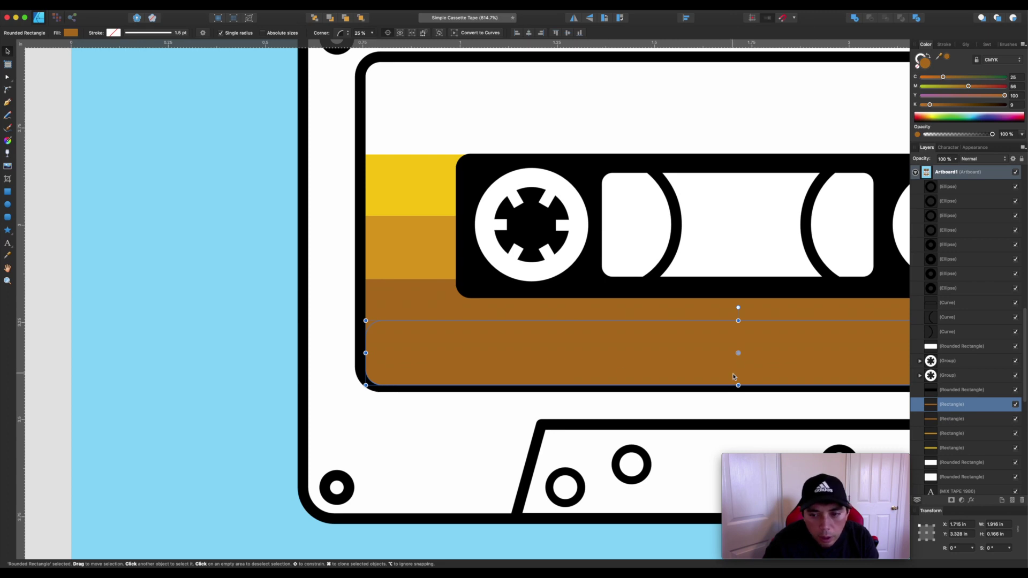
pyautogui.moveTo(739, 385); pyautogui.dragTo(738, 382)
# Fill the bottom stripe with the darker brown sampled from the top cassette
pyautogui.scroll(-2, 506, 386)
pyautogui.scroll(-2, 506, 386)
pyautogui.hscroll(3, 535, 387)
pyautogui.scroll(-1, 573, 389)
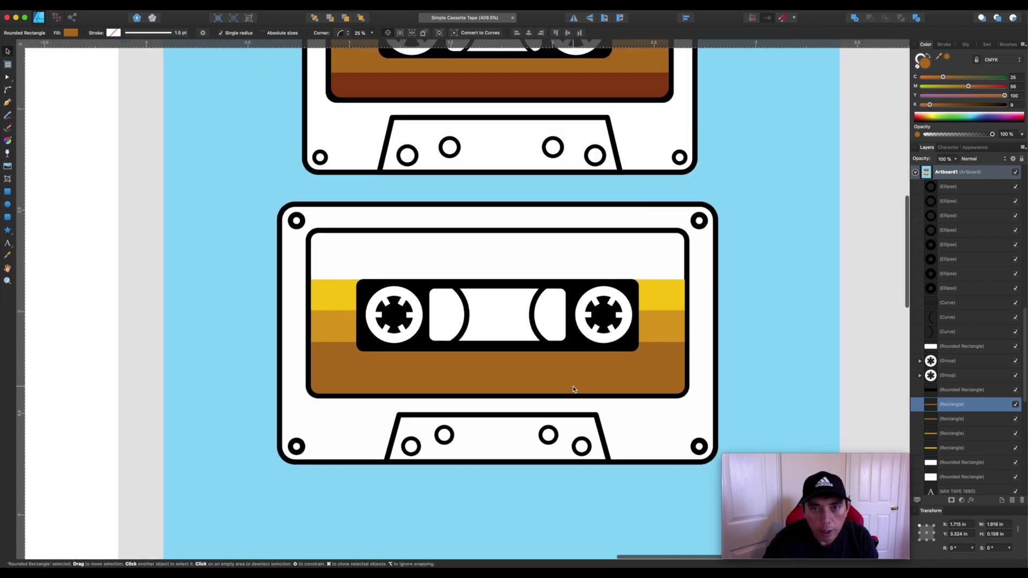
pyautogui.scroll(-2, 573, 388)
pyautogui.moveTo(947, 58); pyautogui.dragTo(599, 196)
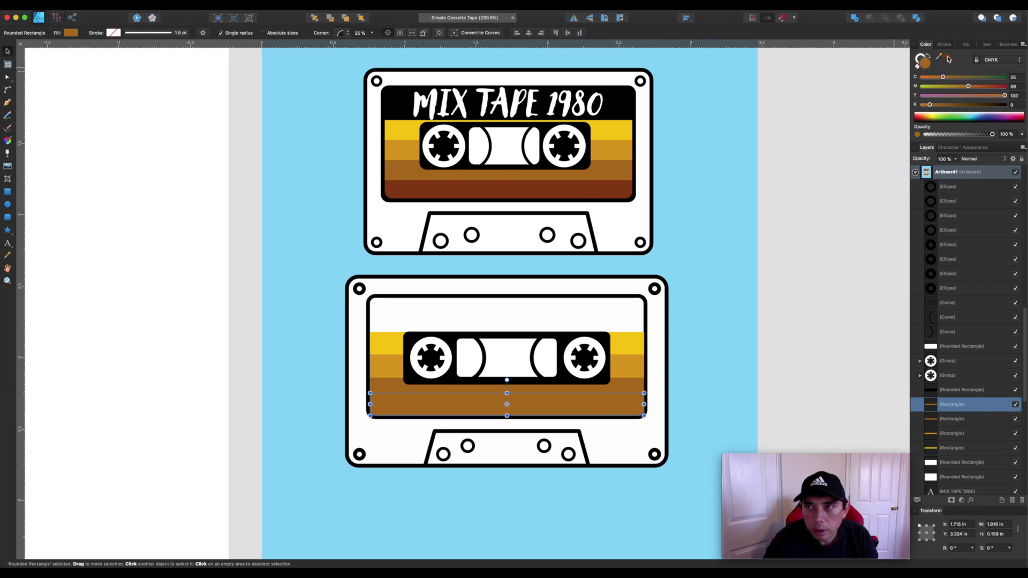
pyautogui.click(948, 58)
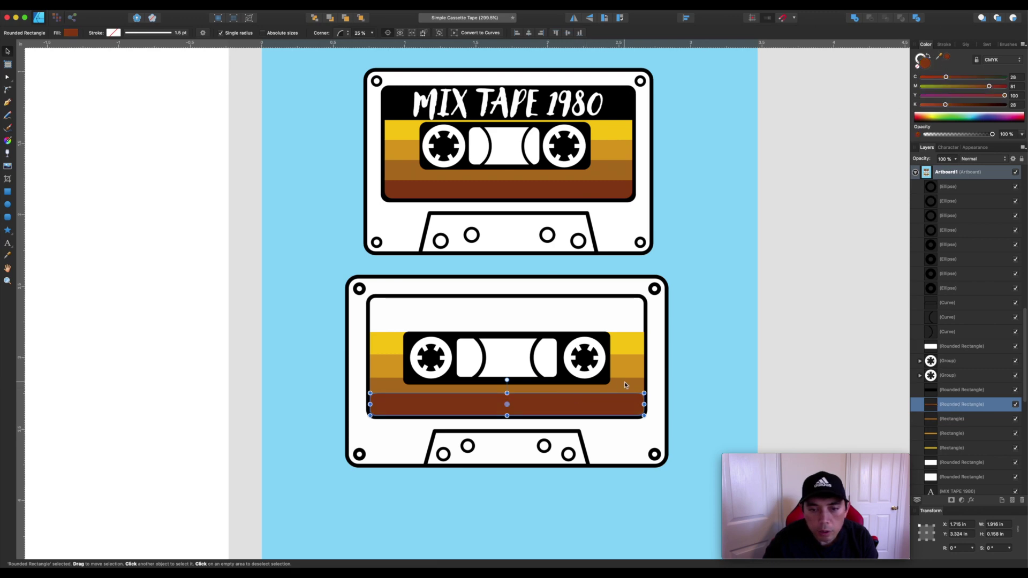
# Move the brown stripe above forward over the bottom stripe and shorten it
pyautogui.click(624, 381)
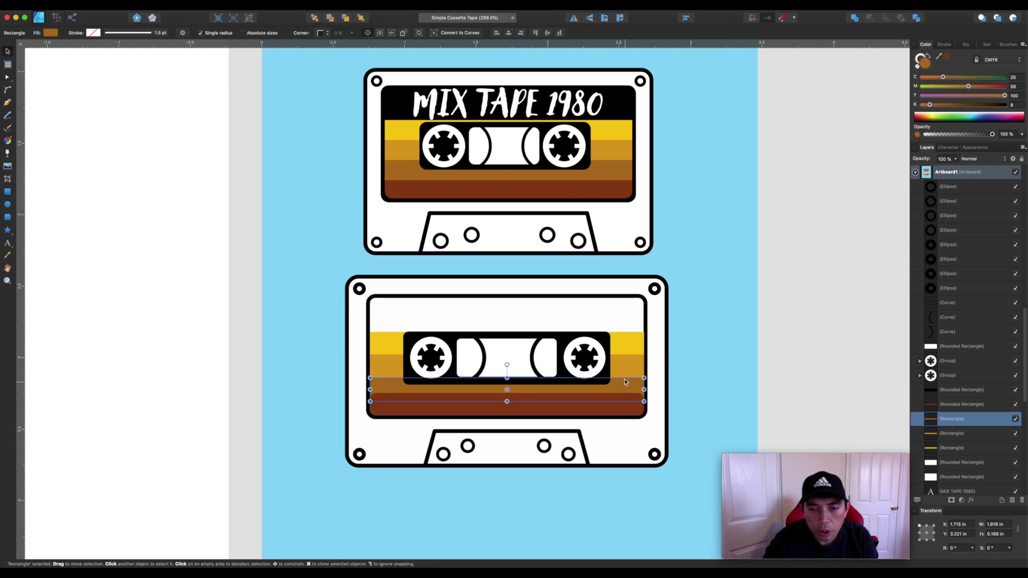
pyautogui.click(345, 19)
pyautogui.click(703, 384)
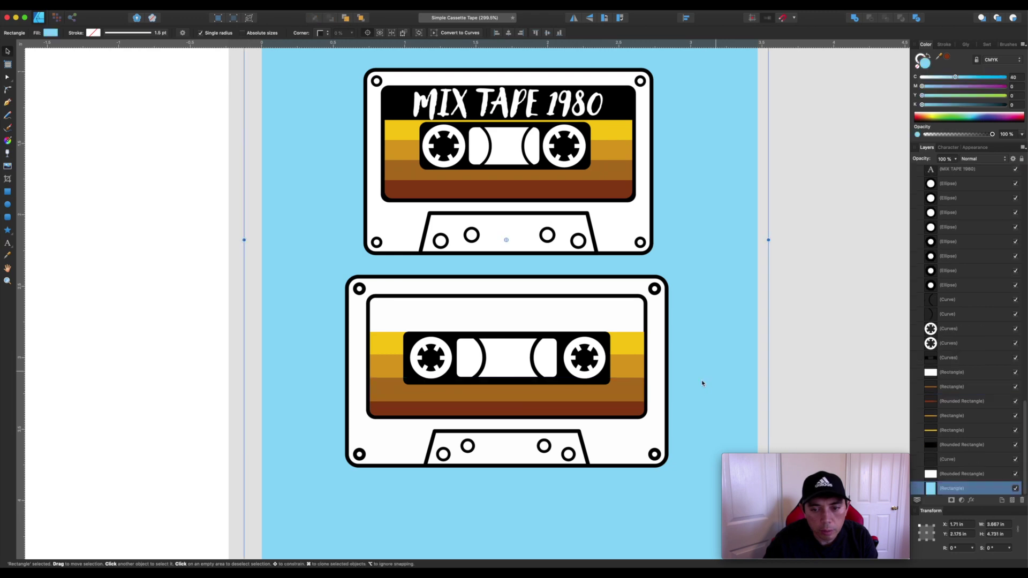
pyautogui.scroll(3, 643, 422)
pyautogui.click(464, 385)
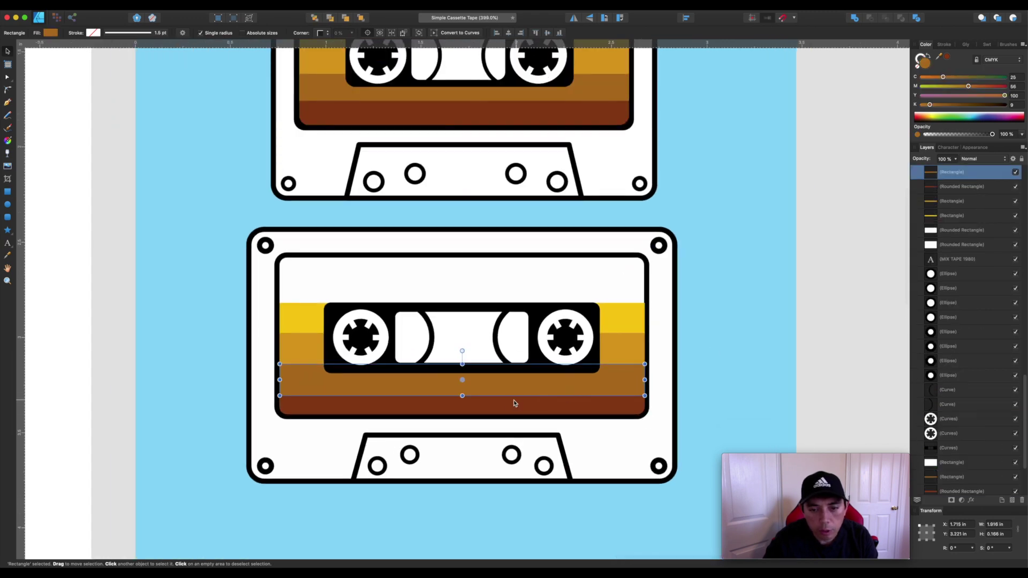
pyautogui.moveTo(467, 398); pyautogui.dragTo(464, 362)
pyautogui.click(780, 355)
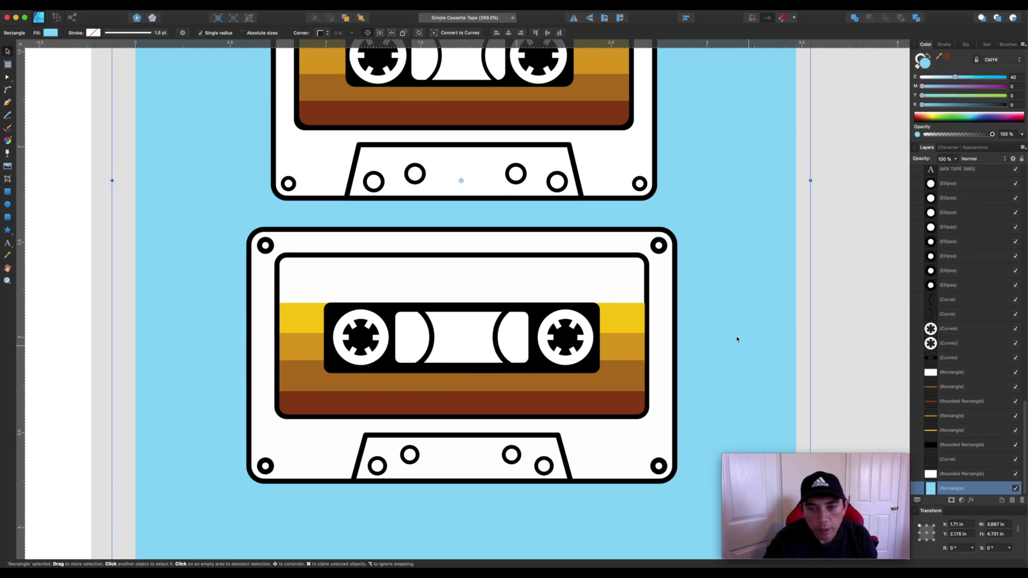
# Try a copy of the bottom brown stripe stretched up to the label, then undo it
pyautogui.moveTo(616, 405); pyautogui.dragTo(600, 280)
pyautogui.moveTo(462, 287); pyautogui.dragTo(462, 315)
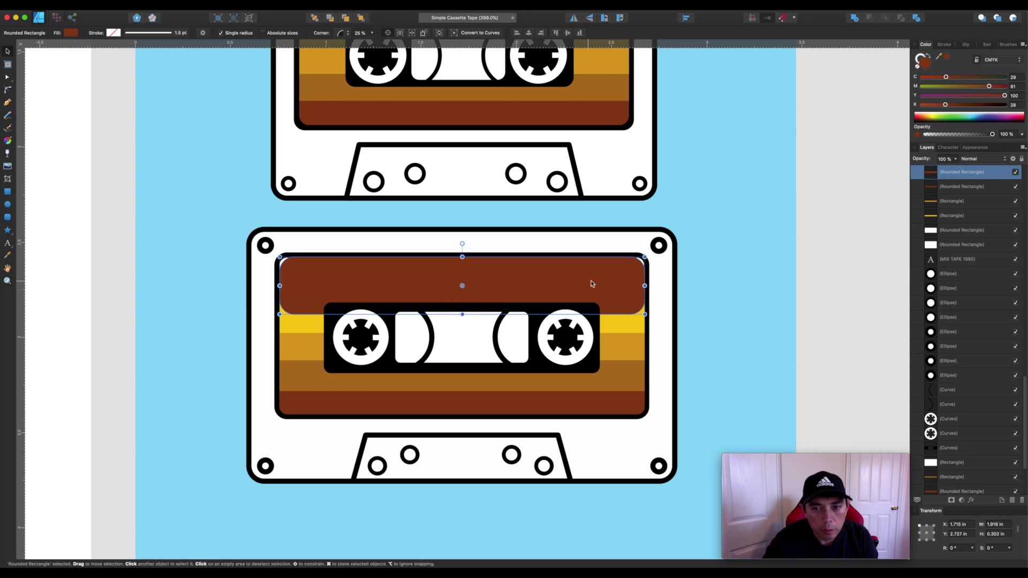
pyautogui.press('super+z')
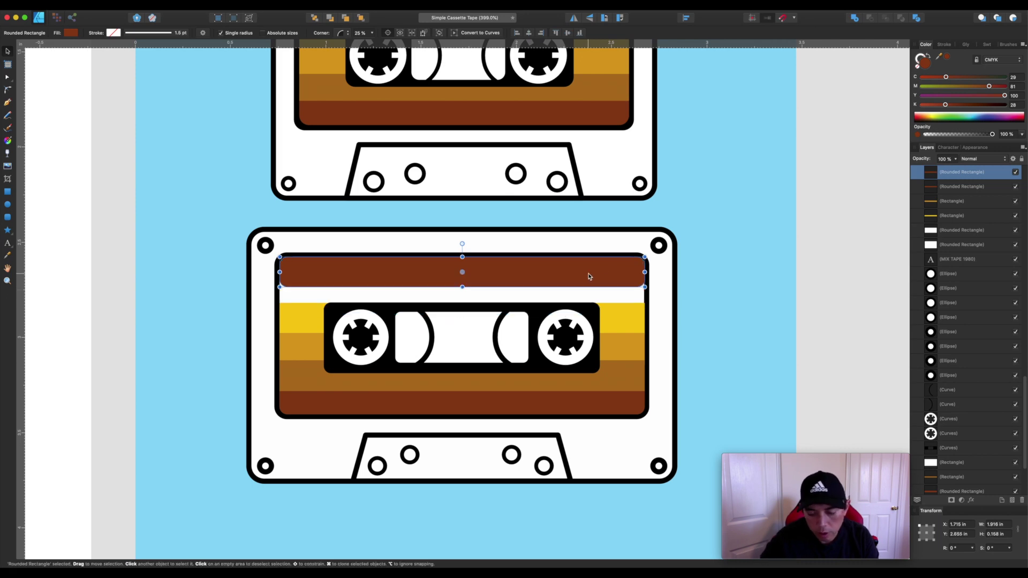
pyautogui.press('super+z')
# Fill the lower cassette's inner label panel solid black with C, M, Y and K at 100
pyautogui.click(597, 265)
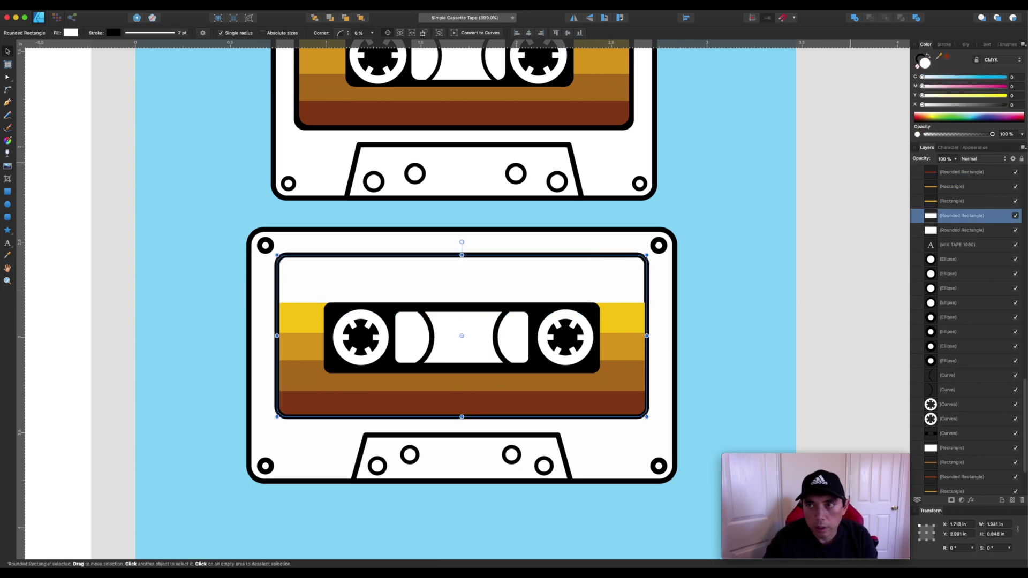
pyautogui.click(1005, 78)
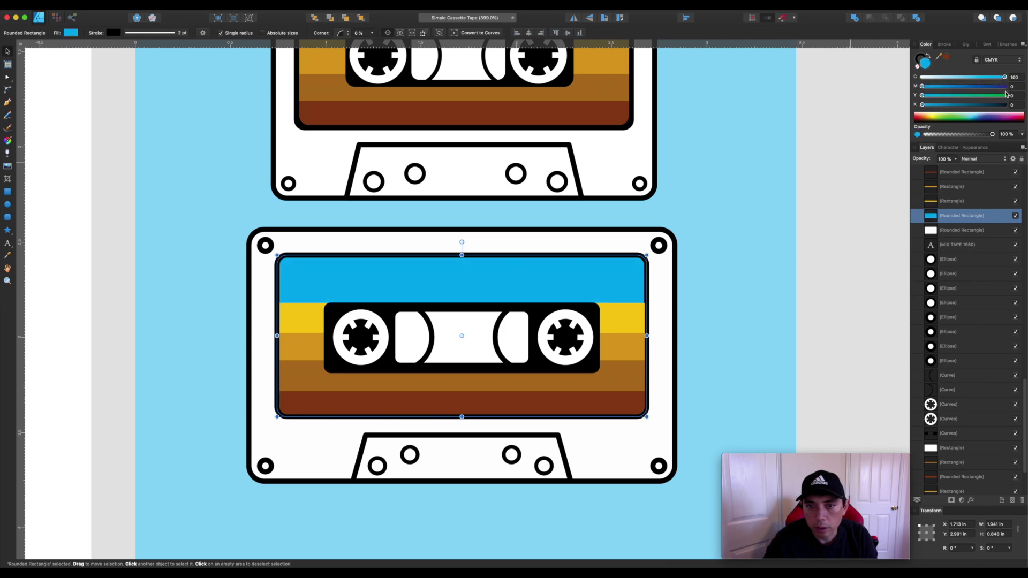
pyautogui.click(1005, 95)
pyautogui.click(1005, 86)
pyautogui.click(1006, 104)
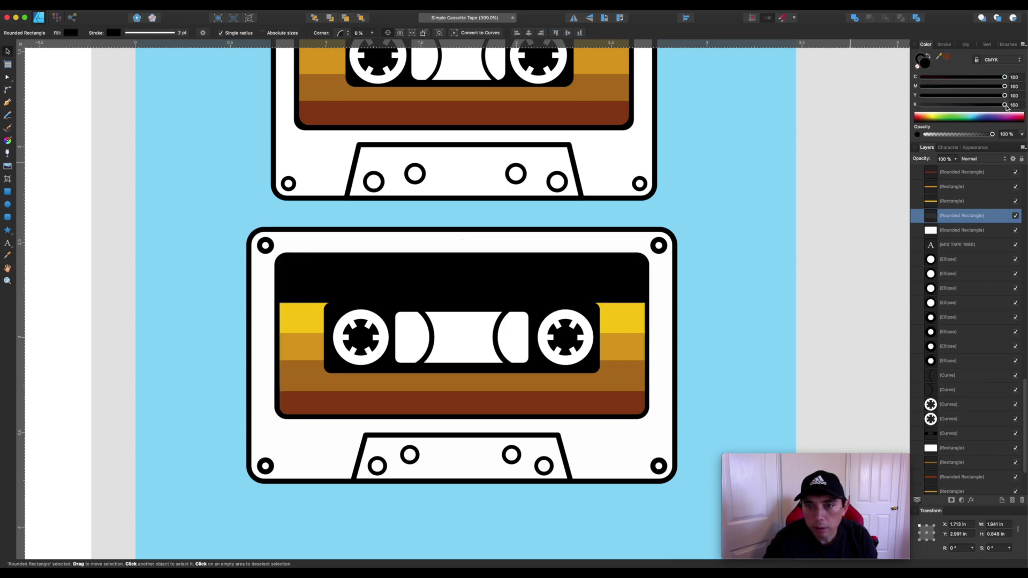
pyautogui.scroll(-1, 808, 284)
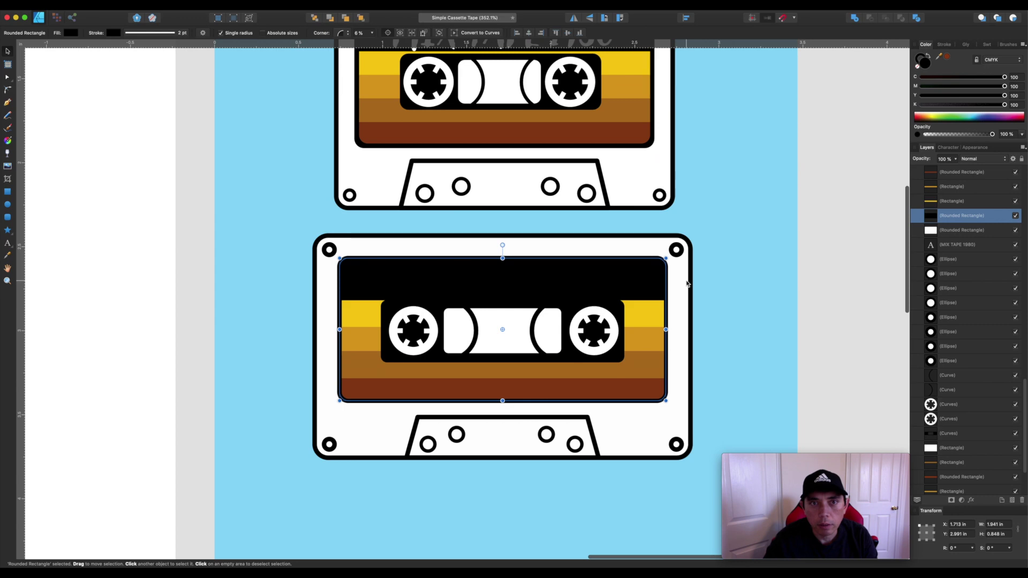
pyautogui.scroll(2, 674, 313)
# Raise the top edge of the lower cassette's yellow stripe slightly
pyautogui.click(654, 355)
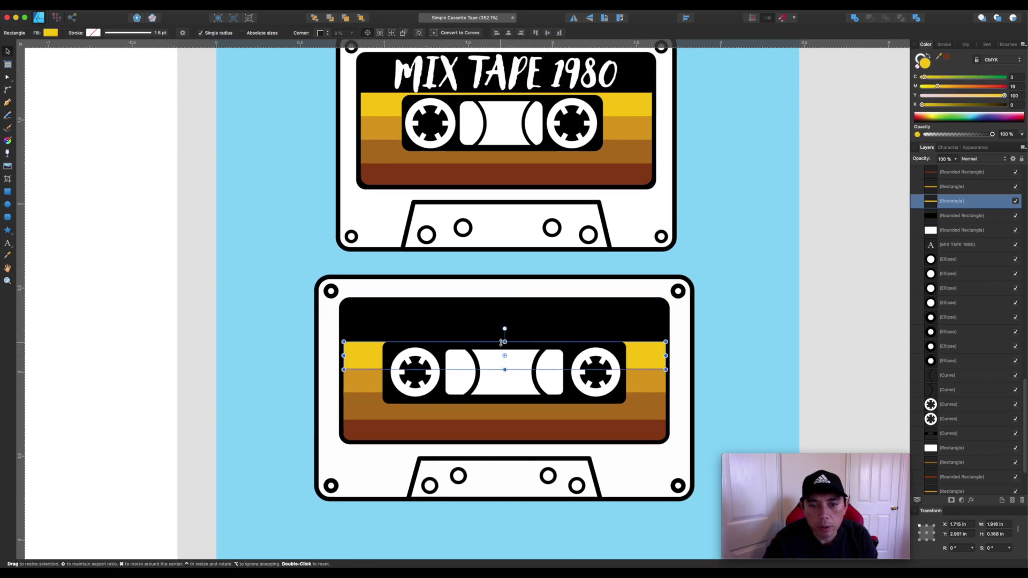
pyautogui.moveTo(503, 341); pyautogui.dragTo(502, 339)
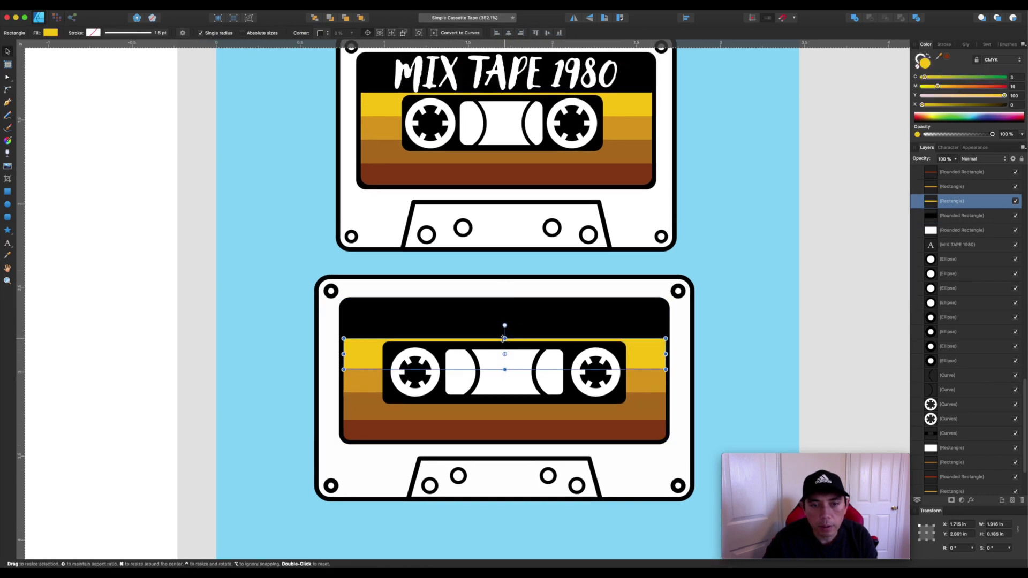
pyautogui.scroll(-1, 500, 345)
pyautogui.scroll(-2, 500, 346)
# Copy the MIX TAPE 1980 title onto the lower black label and bring it to the front
pyautogui.click(494, 154)
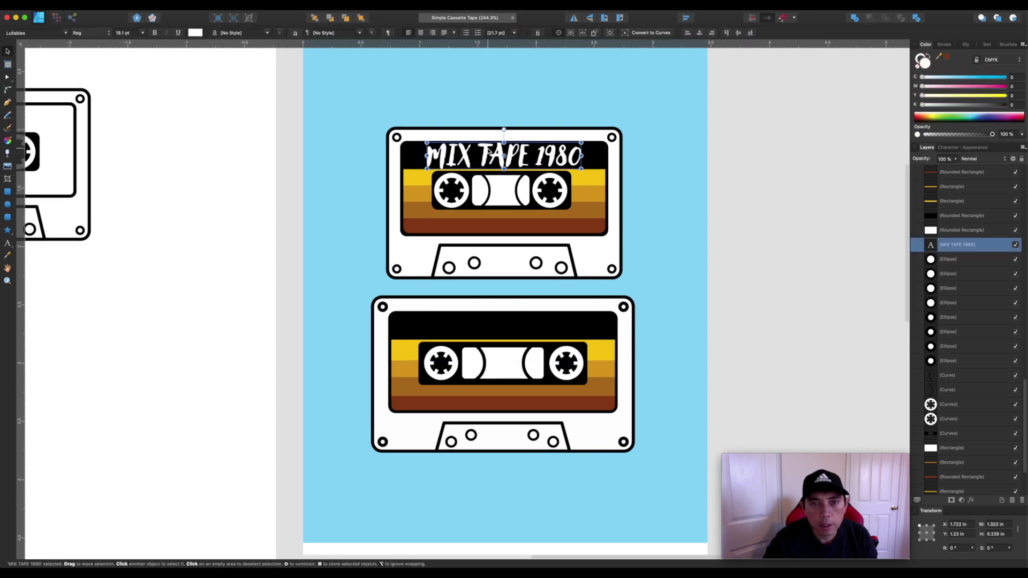
pyautogui.moveTo(495, 155); pyautogui.dragTo(485, 325)
pyautogui.click(360, 18)
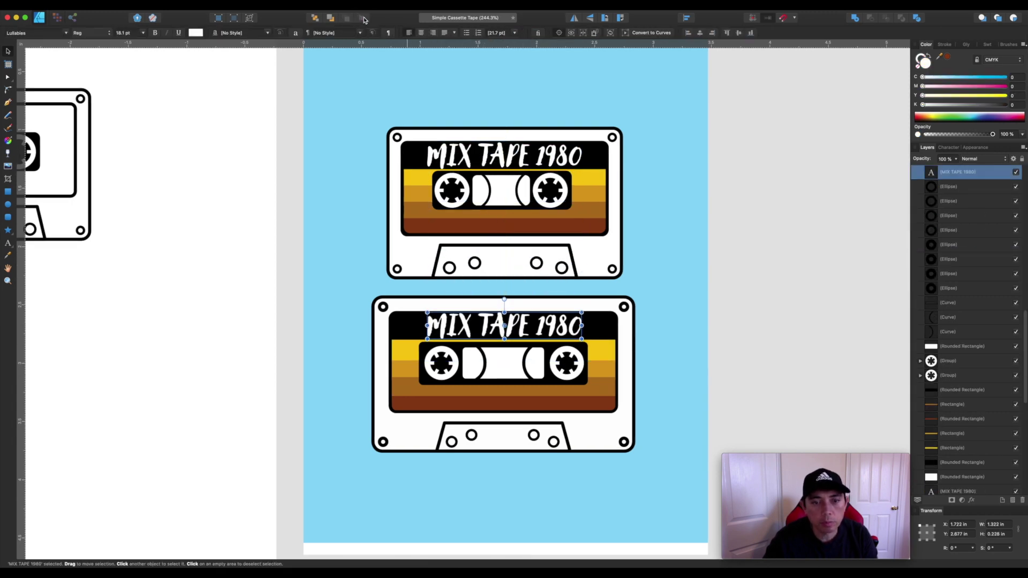
pyautogui.press('t')
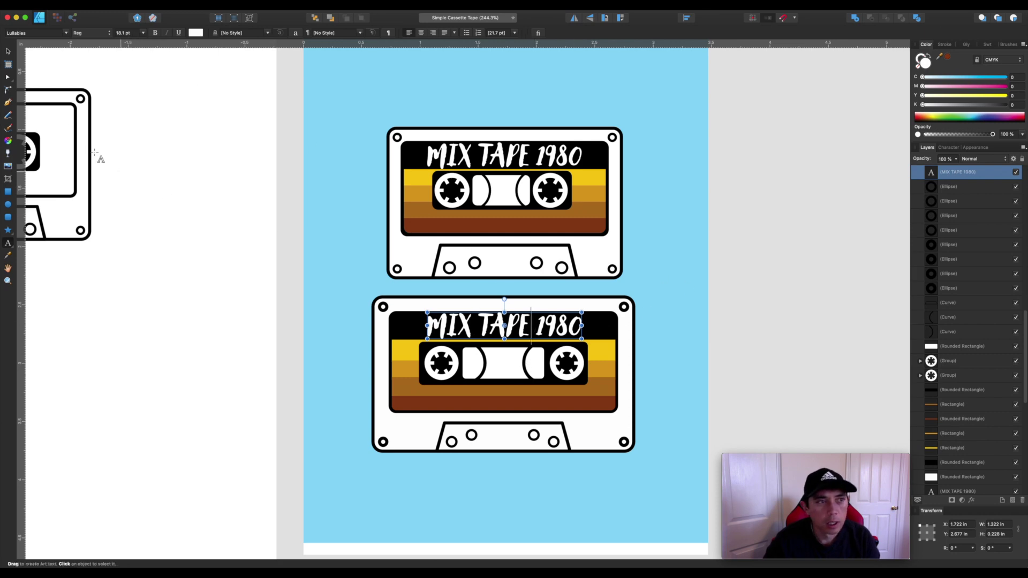
pyautogui.click(8, 51)
pyautogui.click(677, 287)
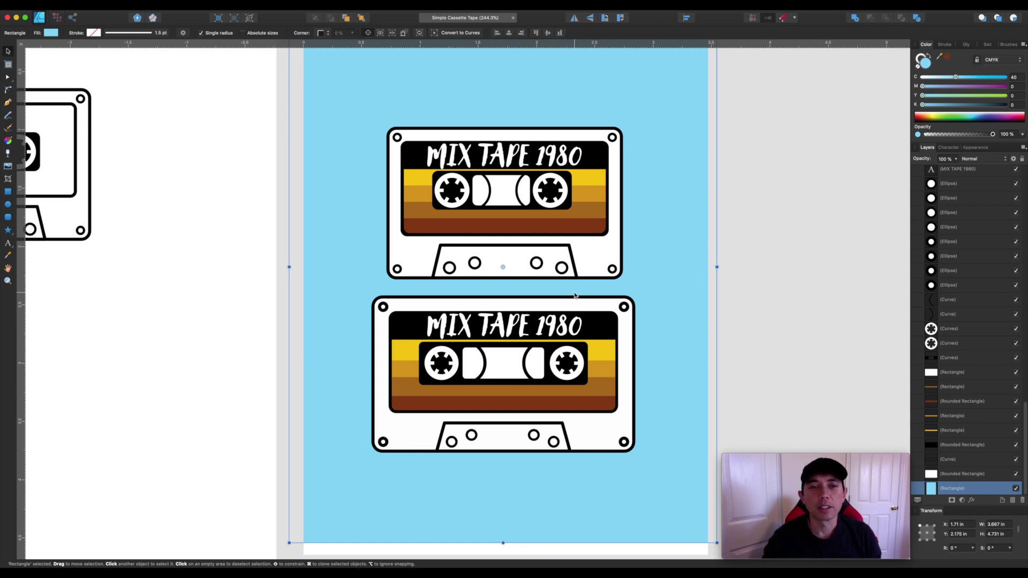
# Stretch the light-blue background down to about 5.01 in tall, reaching the artboard's bottom
pyautogui.scroll(-3, 575, 295)
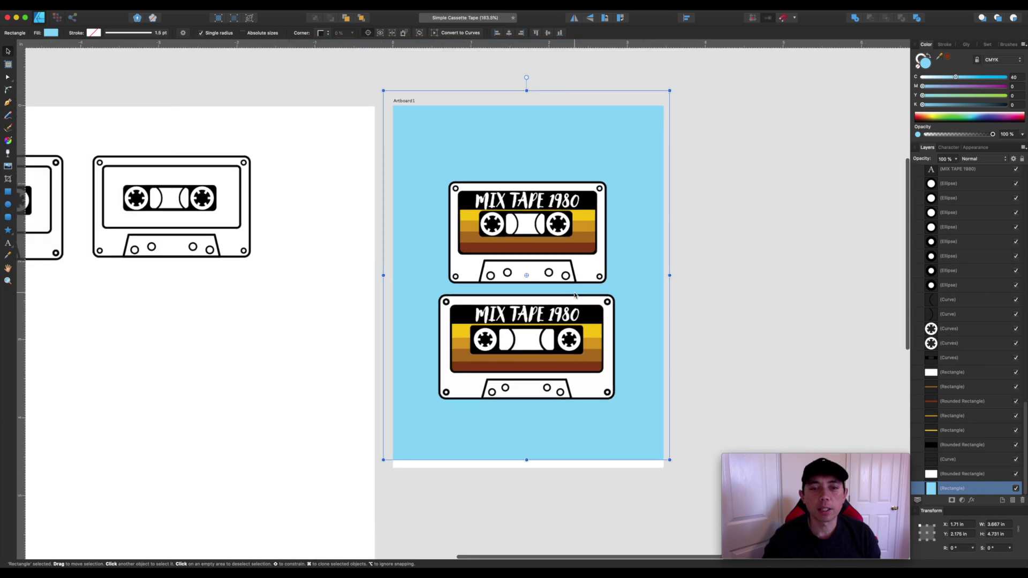
pyautogui.moveTo(527, 460); pyautogui.dragTo(526, 481)
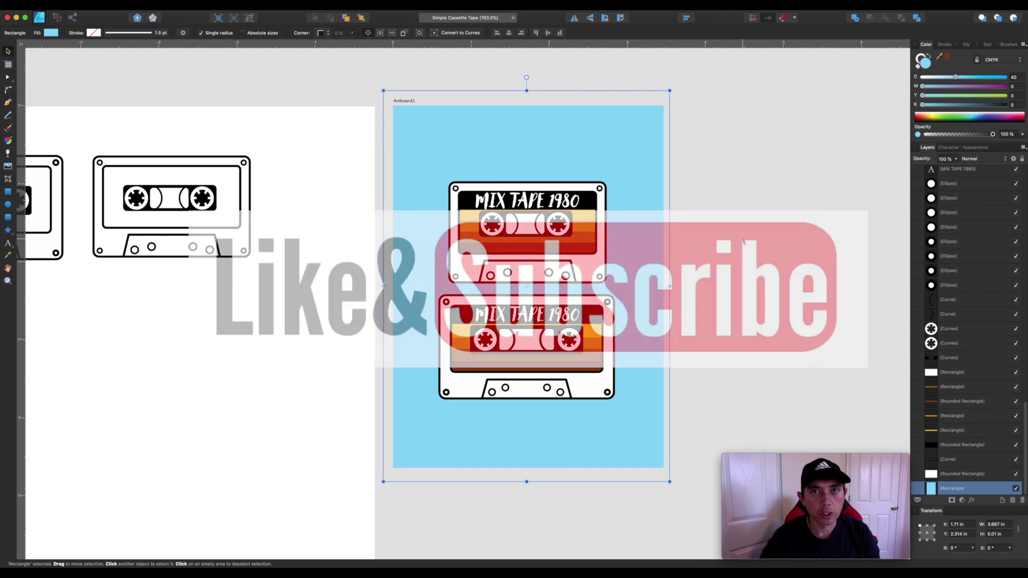